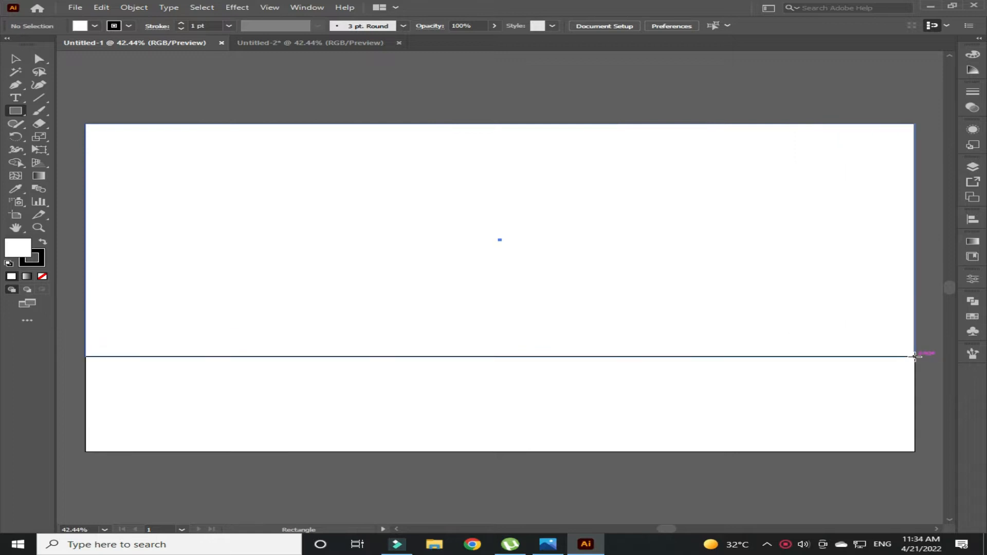
# Remove the stroke from the wall rectangle and fill it with pale green.
pyautogui.click(128, 26)
pyautogui.click(11, 44)
pyautogui.click(154, 166)
pyautogui.doubleClick(18, 248)
pyautogui.hotkey('ctrl', 'v')
pyautogui.click(486, 283)
pyautogui.click(376, 97)
pyautogui.click(790, 278)
pyautogui.click(799, 95)
# Draw a full-width floor rectangle across the artboard's lower part, fill it grey-brown and raise its upper edge slightly.
pyautogui.click(22, 110)
pyautogui.moveTo(85, 357); pyautogui.dragTo(914, 450)
pyautogui.press('v')
pyautogui.doubleClick(17, 248)
pyautogui.hotkey('ctrl', 'v')
pyautogui.click(485, 282)
pyautogui.moveTo(500, 357); pyautogui.dragTo(500, 340)
pyautogui.click(487, 463)
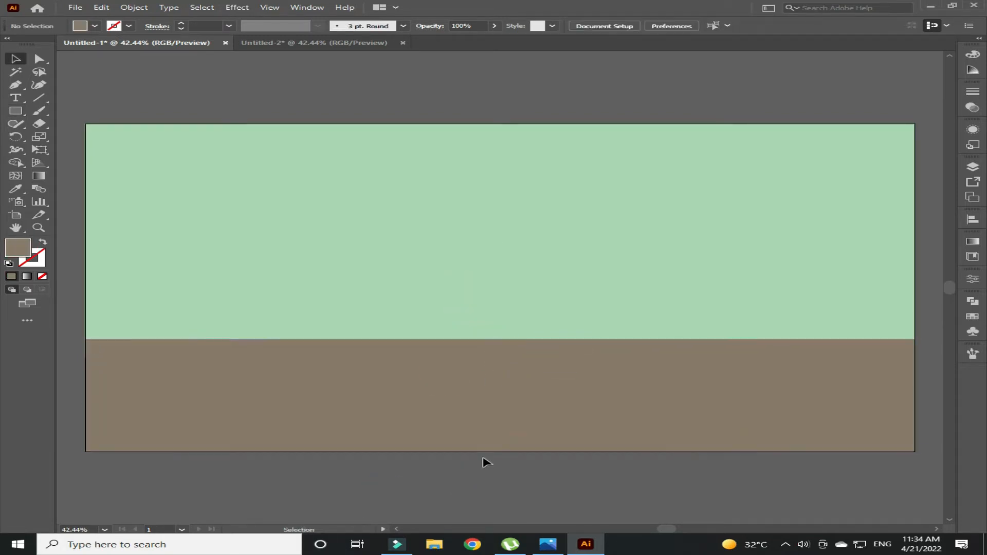
# Lock the background layer and draw an upright cabinet rectangle overlapping the wall and floor in the artboard's left part.
pyautogui.click(965, 166)
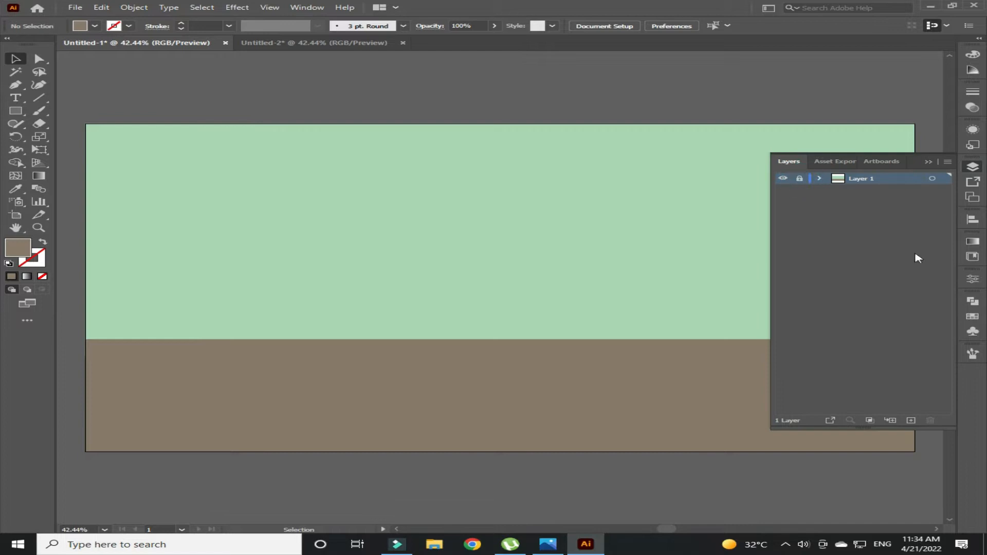
pyautogui.click(625, 85)
pyautogui.moveTo(238, 288); pyautogui.dragTo(317, 410)
pyautogui.press('v')
pyautogui.moveTo(282, 303); pyautogui.dragTo(293, 274)
pyautogui.press('i')
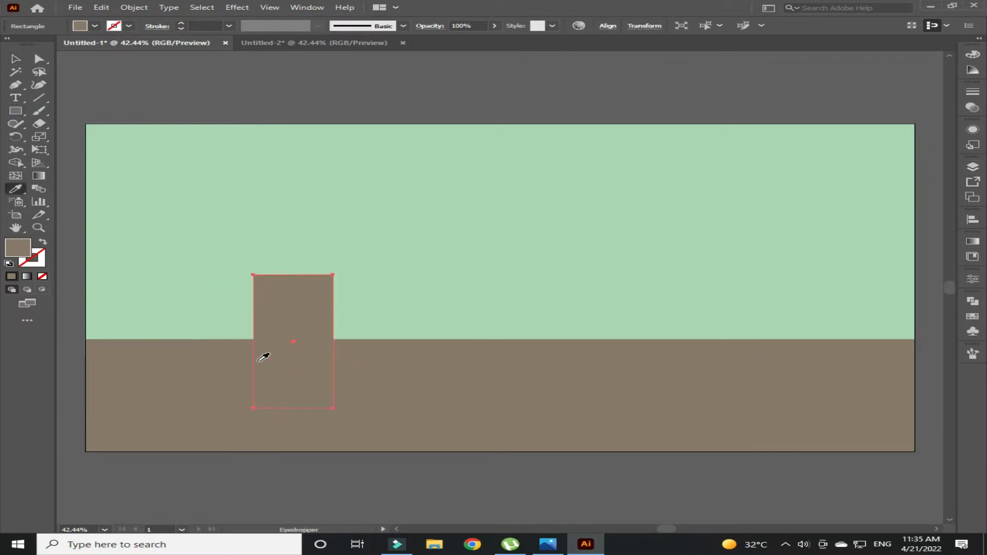
# Fill the cabinet rectangle with light brown AB8868, widen it to the right and lower its upper edge.
pyautogui.doubleClick(22, 247)
pyautogui.click(483, 282)
pyautogui.moveTo(277, 332); pyautogui.dragTo(273, 333)
pyautogui.moveTo(288, 273); pyautogui.dragTo(286, 267)
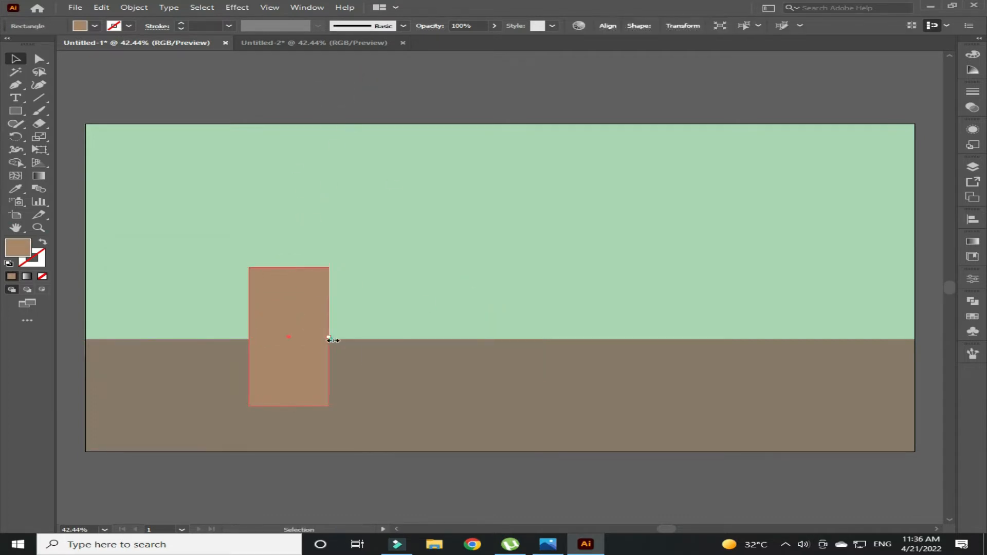
pyautogui.moveTo(328, 338); pyautogui.dragTo(354, 337)
pyautogui.moveTo(303, 272); pyautogui.dragTo(302, 278)
pyautogui.click(333, 109)
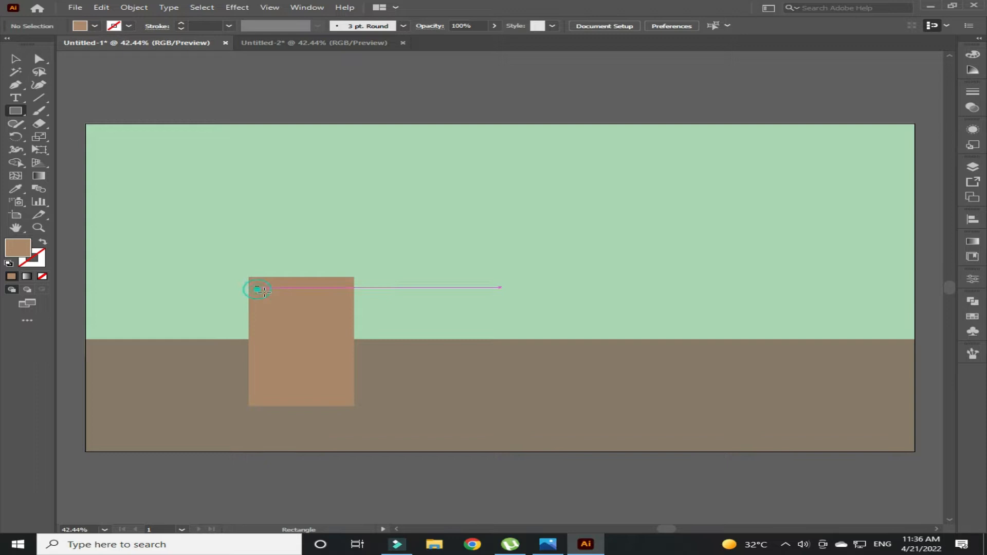
# Draw a drawer rectangle in the upper part of the cabinet and give it a dark brown 4 pt stroke.
pyautogui.moveTo(344, 322); pyautogui.dragTo(344, 322)
pyautogui.doubleClick(31, 258)
pyautogui.click(224, 381)
pyautogui.click(485, 283)
pyautogui.click(271, 97)
pyautogui.click(298, 313)
pyautogui.click(181, 23)
pyautogui.click(181, 23)
pyautogui.click(181, 23)
pyautogui.click(229, 77)
# Duplicate the drawer downward twice and adjust the lowest copy to fit inside the cabinet.
pyautogui.click(291, 321)
pyautogui.moveTo(294, 324)
pyautogui.mouseDown()
pyautogui.moveTo(293, 368)
pyautogui.moveTo(312, 332)
pyautogui.mouseUp()
pyautogui.hotkey('ctrl', 'd')
pyautogui.click(366, 159)
pyautogui.moveTo(313, 385); pyautogui.dragTo(310, 374)
# Recolour the outlines of all three drawers to brown 703E19.
pyautogui.click(348, 326)
pyautogui.click(313, 298)
pyautogui.click(32, 263)
pyautogui.doubleClick(38, 265)
pyautogui.click(271, 357)
pyautogui.click(486, 283)
pyautogui.click(329, 112)
pyautogui.click(344, 329)
pyautogui.press('i')
pyautogui.press('v')
pyautogui.click(343, 371)
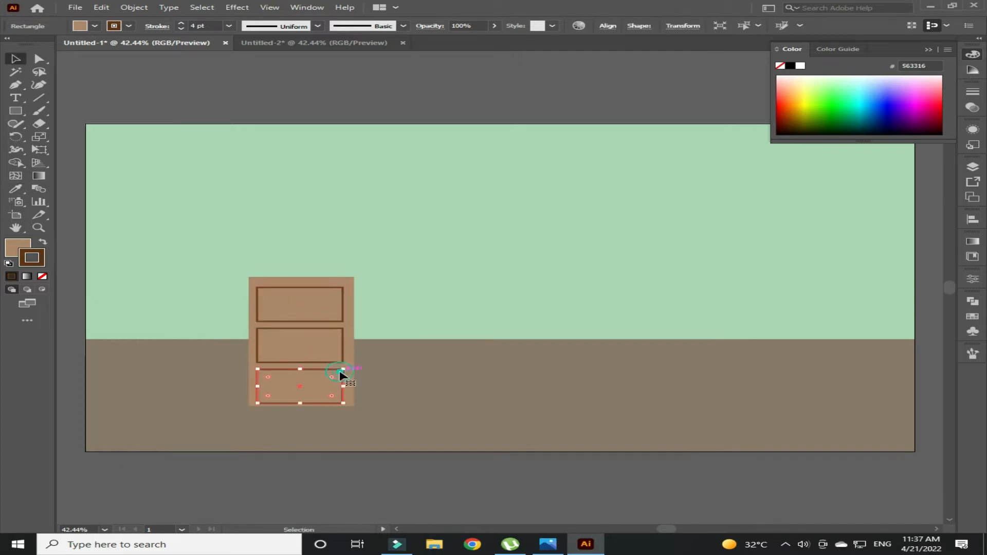
pyautogui.click(325, 174)
pyautogui.click(305, 379)
pyautogui.click(343, 104)
# Draw a small horizontal handle rectangle on the top drawer with fill DFC3AD and no stroke.
pyautogui.moveTo(287, 292); pyautogui.dragTo(311, 296)
pyautogui.hotkey('ctrl', '+')
pyautogui.hotkey('ctrl', '+')
pyautogui.hotkey('ctrl', '+')
pyautogui.hotkey('ctrl', '+')
pyautogui.hotkey('ctrl', '+')
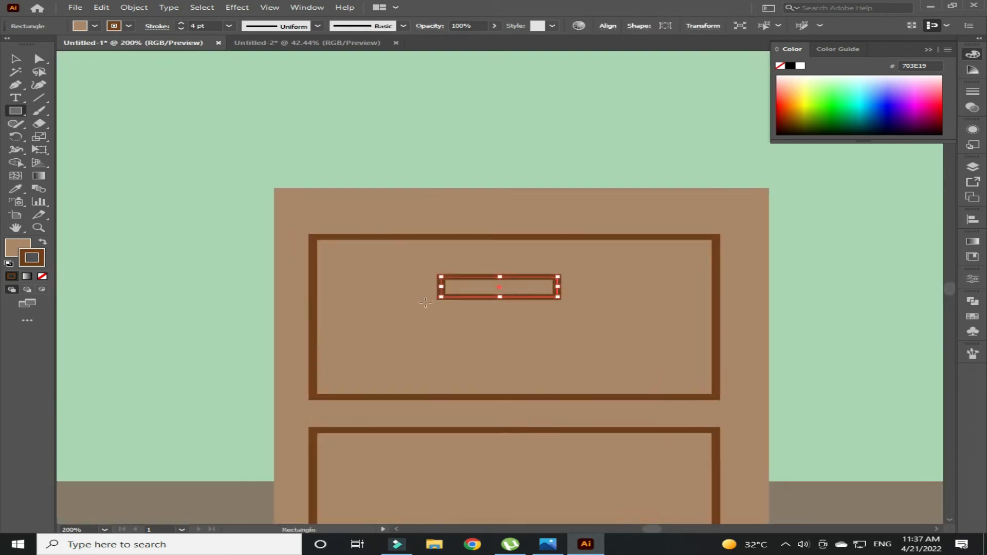
pyautogui.press('v')
pyautogui.click(43, 276)
pyautogui.doubleClick(14, 250)
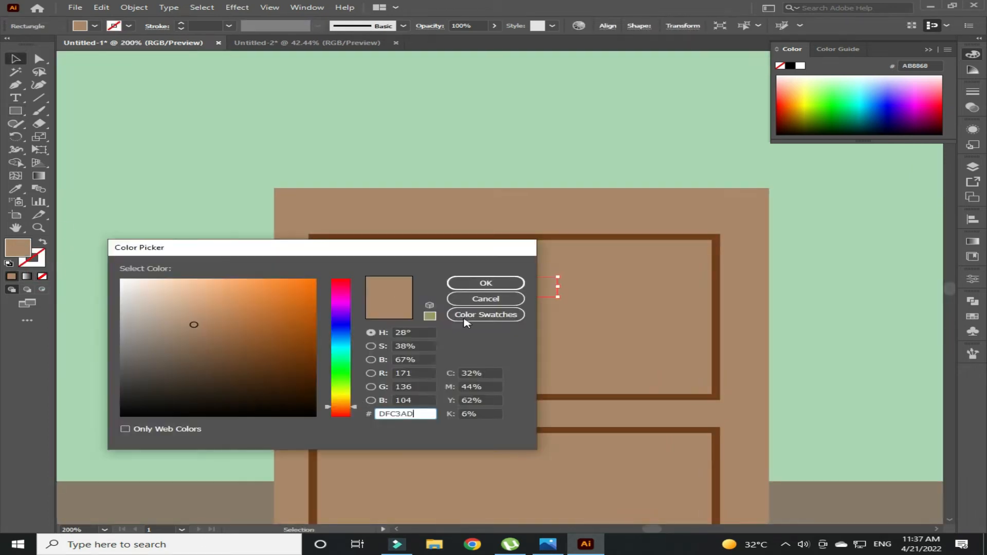
pyautogui.click(485, 282)
# Centre the round-ended handle near the top drawer's upper edge and copy it onto the two drawers below.
pyautogui.moveTo(492, 298); pyautogui.dragTo(522, 268)
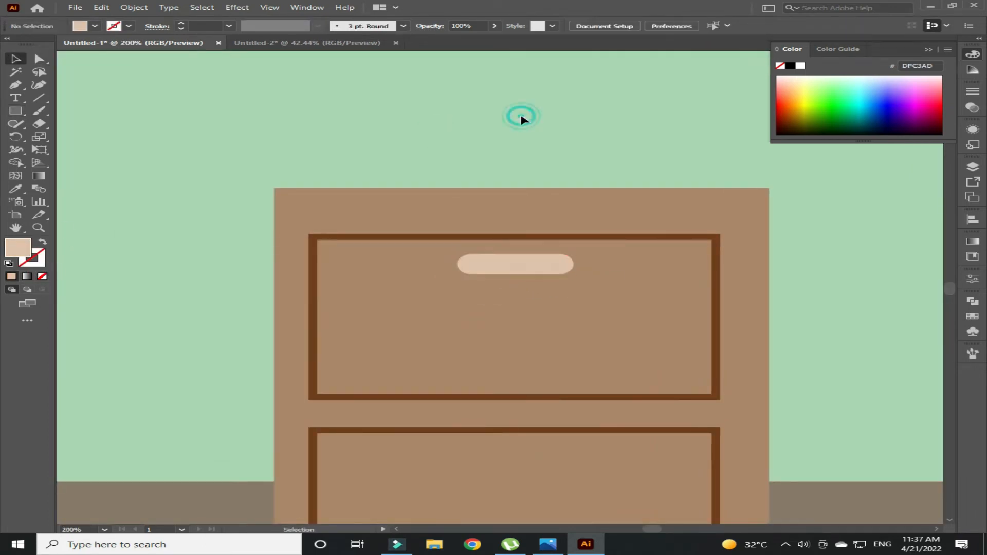
pyautogui.hotkey('ctrl', '0')
pyautogui.hotkey('ctrl', 'd')
pyautogui.click(437, 73)
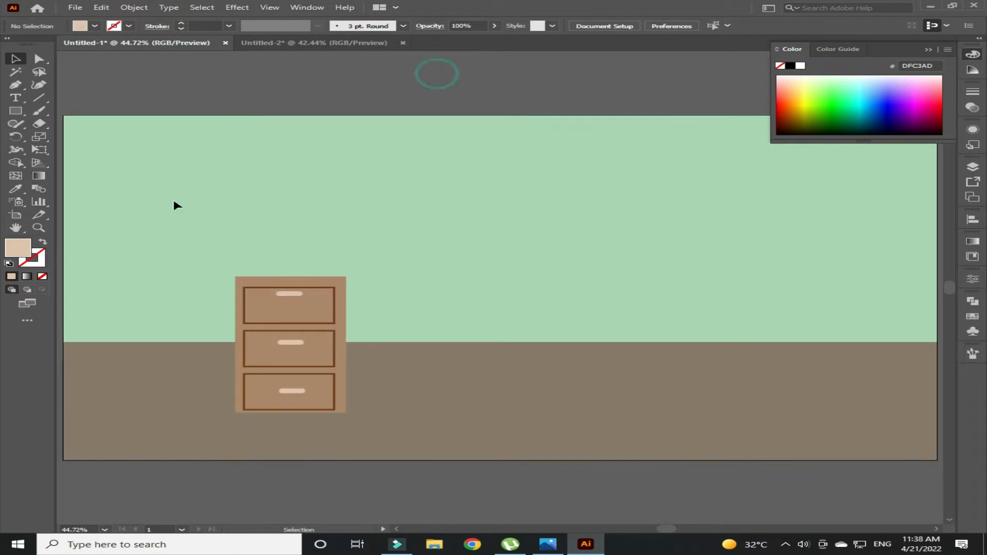
# Group the cabinet parts, then widen the cabinet to the right and reduce its height from above.
pyautogui.moveTo(259, 361); pyautogui.dragTo(304, 399)
pyautogui.rightClick(291, 368)
pyautogui.click(350, 274)
pyautogui.moveTo(346, 344); pyautogui.dragTo(365, 345)
pyautogui.moveTo(300, 276)
pyautogui.mouseDown()
pyautogui.moveTo(300, 296)
pyautogui.moveTo(304, 289)
pyautogui.mouseUp()
pyautogui.click(343, 167)
# Ungroup the cabinet parts and raise the upper edge of the cabinet body slightly above the drawers.
pyautogui.rightClick(293, 297)
pyautogui.click(311, 306)
pyautogui.click(441, 386)
pyautogui.click(323, 347)
pyautogui.rightClick(321, 309)
pyautogui.click(366, 399)
pyautogui.click(354, 298)
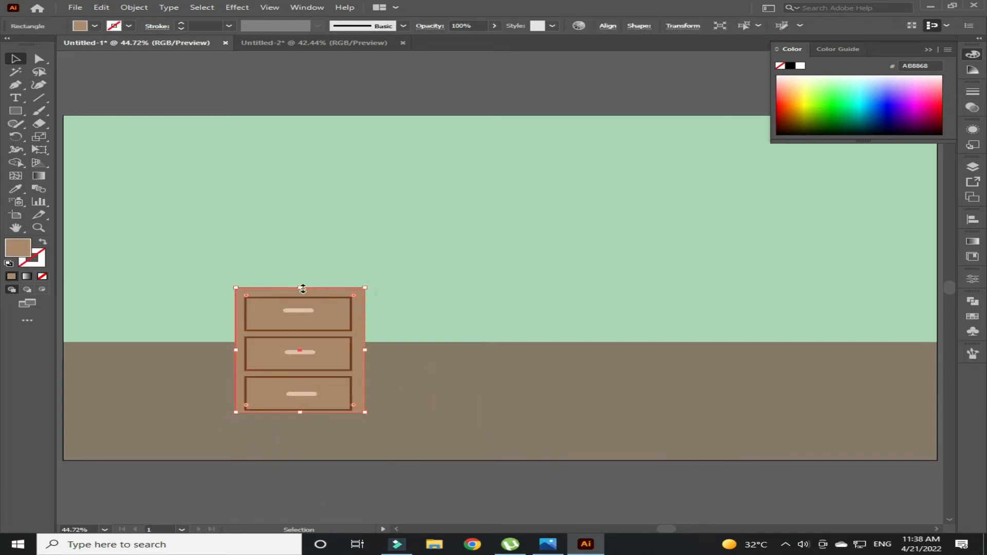
pyautogui.click(430, 372)
pyautogui.click(307, 287)
pyautogui.moveTo(300, 285); pyautogui.dragTo(300, 280)
pyautogui.click(395, 334)
# Group the cabinet body, drawers and handles together.
pyautogui.moveTo(396, 426); pyautogui.dragTo(278, 309)
pyautogui.rightClick(276, 328)
pyautogui.click(315, 165)
pyautogui.click(401, 382)
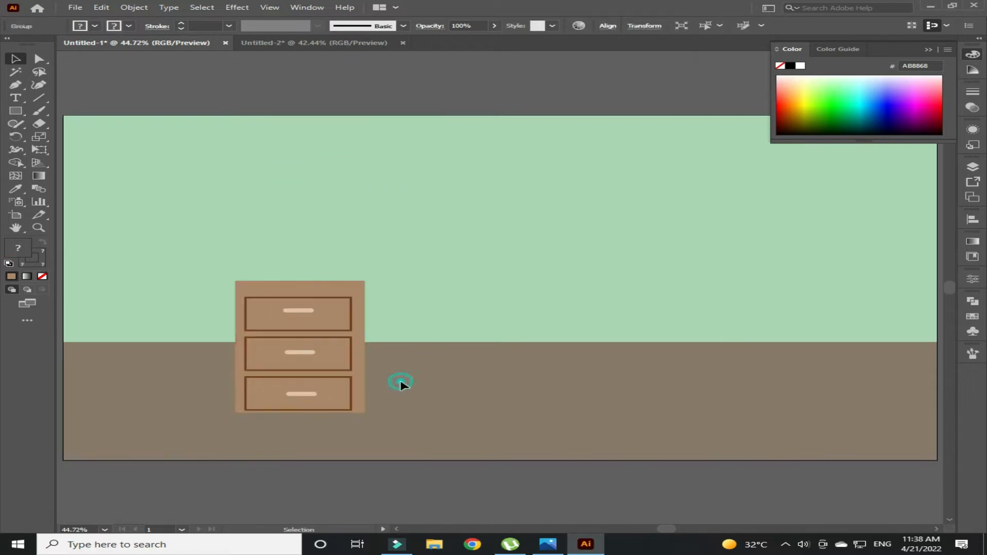
# Draw a thin strip along the cabinet's upper edge and fill it with dark brown 5E422A.
pyautogui.click(18, 114)
pyautogui.moveTo(362, 288); pyautogui.dragTo(362, 288)
pyautogui.press('v')
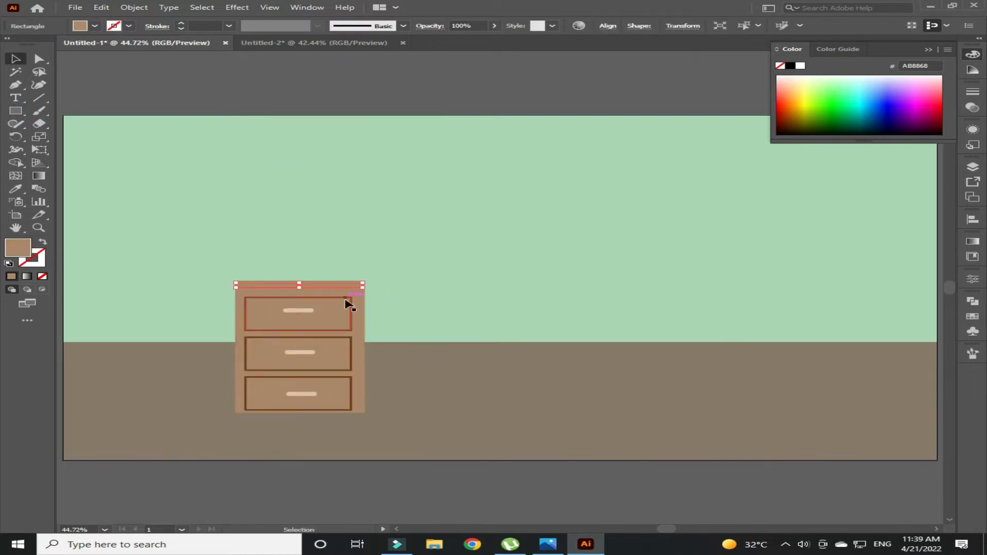
pyautogui.doubleClick(30, 255)
pyautogui.click(227, 364)
pyautogui.click(485, 282)
pyautogui.click(384, 375)
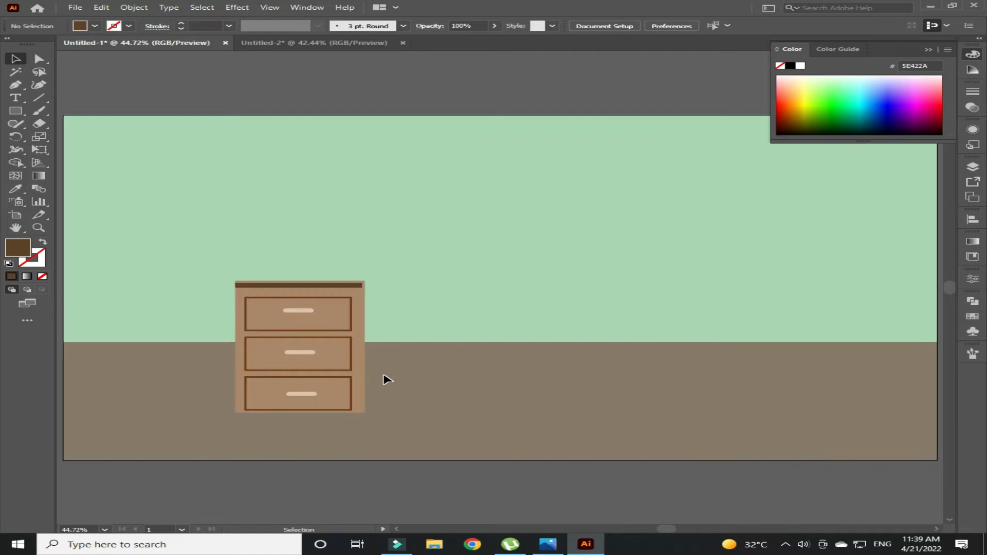
# Fit the dark strip exactly to the full width of the cabinet's upper edge.
pyautogui.hotkey('ctrl', '1')
pyautogui.moveTo(724, 396); pyautogui.dragTo(802, 396)
pyautogui.moveTo(437, 303); pyautogui.dragTo(439, 298)
pyautogui.hotkey('ctrl', '+')
pyautogui.hotkey('ctrl', '+')
pyautogui.hotkey('alt', 'shift')
pyautogui.click(541, 215)
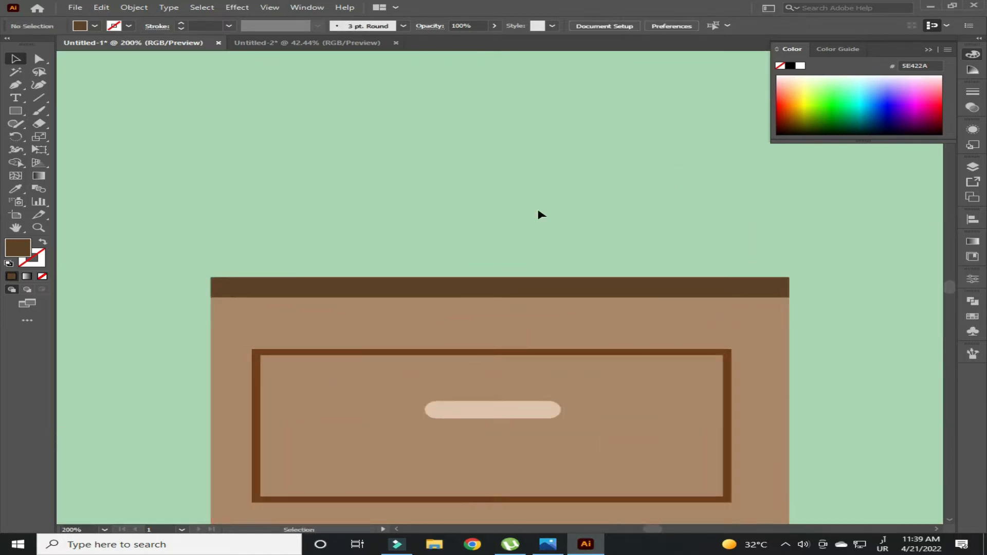
# Lower the opacity of the dark strip on the cabinet to 43%.
pyautogui.click(278, 283)
pyautogui.click(489, 27)
pyautogui.moveTo(493, 40); pyautogui.dragTo(460, 42)
pyautogui.click(421, 110)
pyautogui.click(495, 27)
pyautogui.click(393, 288)
pyautogui.click(496, 26)
pyautogui.click(464, 175)
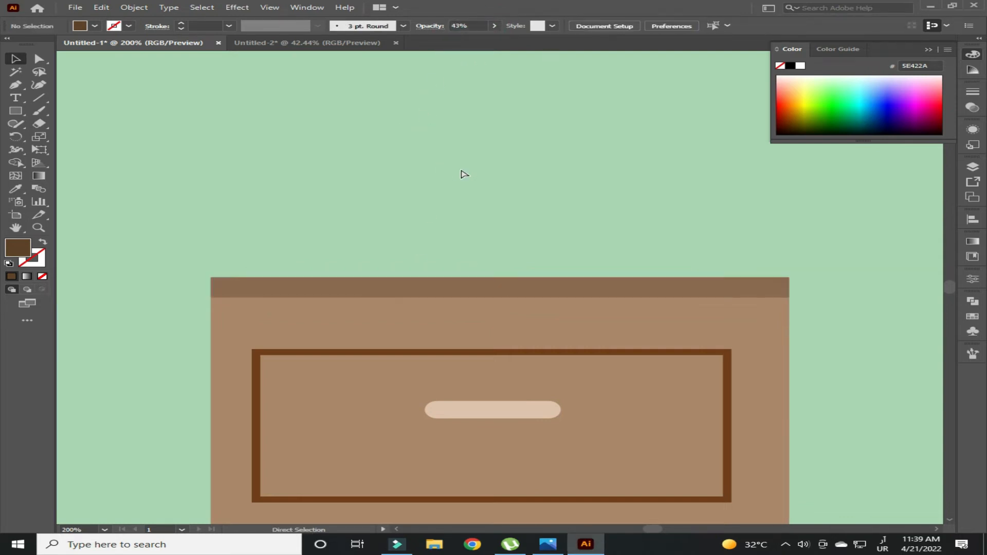
# Draw a long, thin tabletop rectangle above the cabinet, extending toward the artboard's right edge.
pyautogui.hotkey('ctrl', '0')
pyautogui.moveTo(196, 260); pyautogui.dragTo(877, 281)
pyautogui.moveTo(540, 260); pyautogui.dragTo(541, 267)
pyautogui.moveTo(506, 271); pyautogui.dragTo(512, 272)
pyautogui.click(421, 242)
# Match the tabletop's fill to the cabinet's light brown and lower it onto the cabinet.
pyautogui.click(309, 275)
pyautogui.press('i')
pyautogui.click(280, 334)
pyautogui.press('v')
pyautogui.moveTo(299, 276); pyautogui.dragTo(303, 281)
pyautogui.click(297, 98)
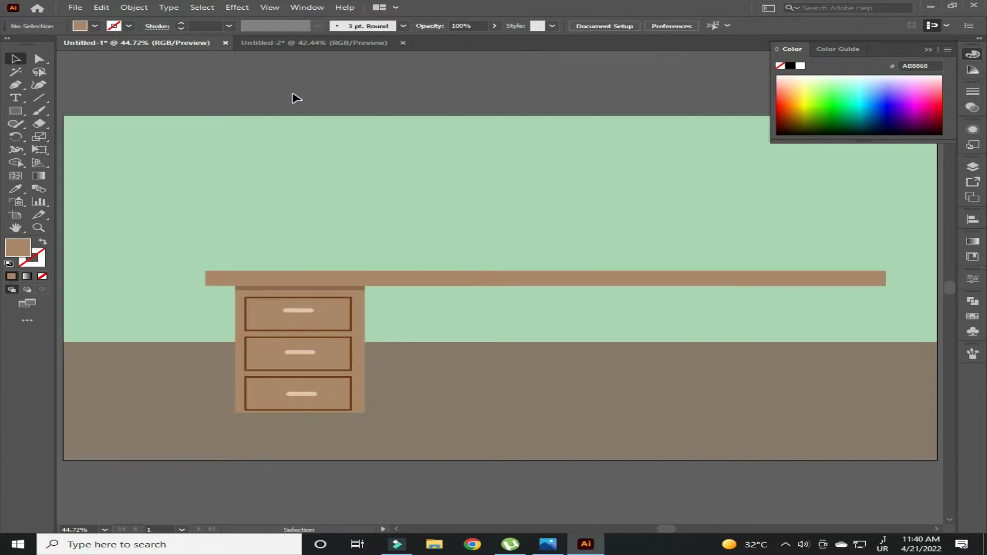
# Shorten the tabletop from its right end to about 1458 px wide.
pyautogui.click(848, 278)
pyautogui.moveTo(886, 278); pyautogui.dragTo(869, 276)
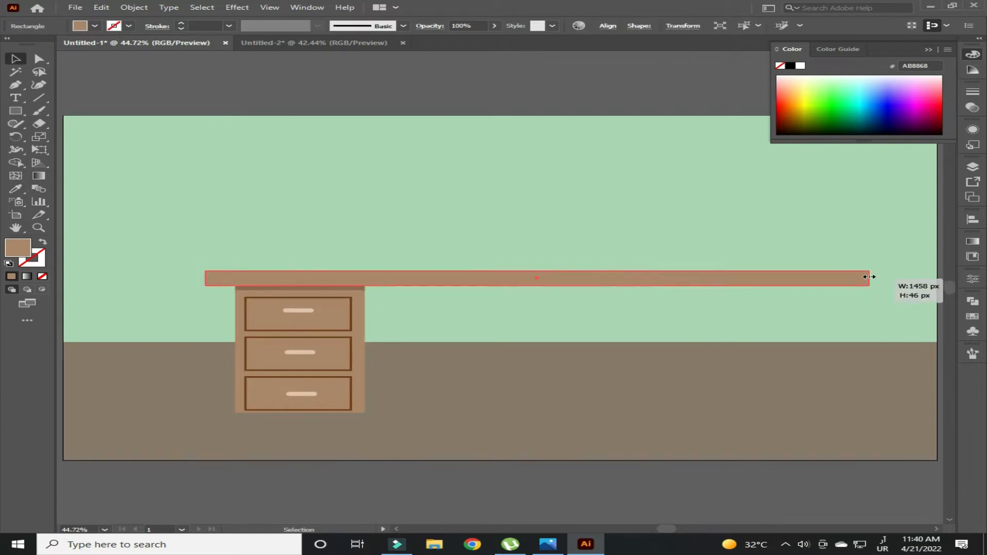
pyautogui.click(476, 82)
# Draw a narrow table leg under the tabletop's right part and place a second leg beside it.
pyautogui.moveTo(747, 286); pyautogui.dragTo(755, 409)
pyautogui.press('v')
pyautogui.moveTo(747, 301)
pyautogui.mouseDown()
pyautogui.moveTo(794, 304)
pyautogui.moveTo(779, 322)
pyautogui.moveTo(793, 322)
pyautogui.mouseUp()
pyautogui.click(693, 191)
# Extend the tabletop's right end and place a thin horizontal rail beneath it spanning both legs.
pyautogui.click(802, 279)
pyautogui.moveTo(810, 278); pyautogui.dragTo(831, 278)
pyautogui.click(786, 318)
pyautogui.moveTo(783, 316); pyautogui.dragTo(826, 287)
pyautogui.hotkey('ctrl', 'shift', 'a')
pyautogui.click(666, 314)
pyautogui.scroll(5, 824, 287)
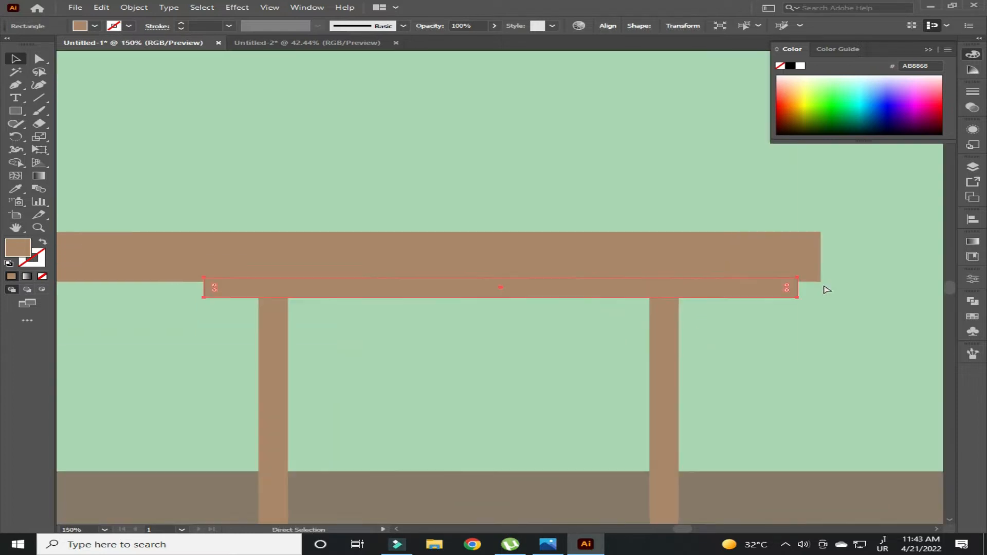
# Recolour the rail beneath the tabletop with a fill sampled from the cabinet's side of the desk.
pyautogui.moveTo(897, 289); pyautogui.dragTo(710, 290)
pyautogui.moveTo(264, 301); pyautogui.dragTo(617, 318)
pyautogui.moveTo(172, 308); pyautogui.dragTo(844, 239)
pyautogui.press('i')
pyautogui.click(225, 246)
pyautogui.press('v')
pyautogui.hotkey('ctrl', '-')
pyautogui.click(399, 172)
# Duplicate the desk strip in place, sample a new fill for it and change the stacking order under the tabletop.
pyautogui.click(375, 293)
pyautogui.hotkey('ctrl', '-')
pyautogui.hotkey('ctrl', '-')
pyautogui.moveTo(291, 190); pyautogui.dragTo(447, 196)
pyautogui.hotkey('ctrl', 'c')
pyautogui.hotkey('ctrl', 'f')
pyautogui.press('i')
pyautogui.click(573, 312)
pyautogui.press('v')
pyautogui.click(595, 320)
pyautogui.rightClick(594, 296)
pyautogui.moveTo(661, 242)
pyautogui.click(807, 263)
pyautogui.click(628, 191)
# Resize the light-brown rail under the tabletop and delete the extra strip overlapping it.
pyautogui.hotkey('ctrl', '+')
pyautogui.hotkey('ctrl', '+')
pyautogui.hotkey('ctrl', '+')
pyautogui.moveTo(657, 282); pyautogui.dragTo(168, 279)
pyautogui.moveTo(467, 298); pyautogui.dragTo(452, 368)
pyautogui.moveTo(467, 326); pyautogui.dragTo(473, 305)
pyautogui.moveTo(492, 375); pyautogui.dragTo(490, 324)
pyautogui.click(505, 300)
pyautogui.press('Delete')
# Trim the rail's right end to line up with the outer edge of the right table leg.
pyautogui.click(446, 188)
pyautogui.click(324, 310)
pyautogui.click(360, 146)
pyautogui.click(642, 310)
pyautogui.moveTo(770, 307); pyautogui.dragTo(760, 307)
pyautogui.click(558, 170)
pyautogui.click(473, 315)
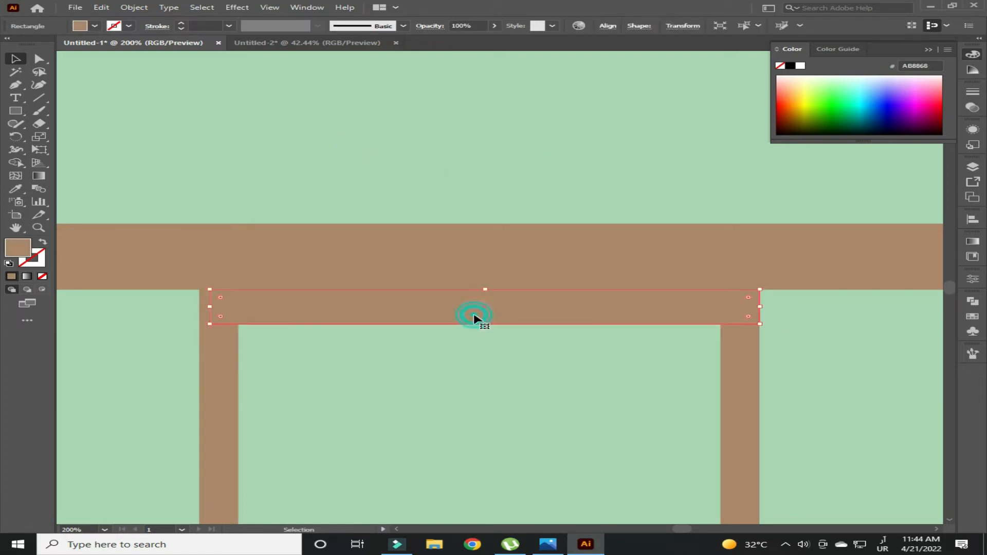
# Turn a copy of the rail into a thinner shadow strip under the tabletop, sampling the cabinet shadow's 5E422A fill at 43% opacity.
pyautogui.hotkey('ctrl', '-')
pyautogui.hotkey('ctrl', '-')
pyautogui.moveTo(308, 286); pyautogui.dragTo(588, 319)
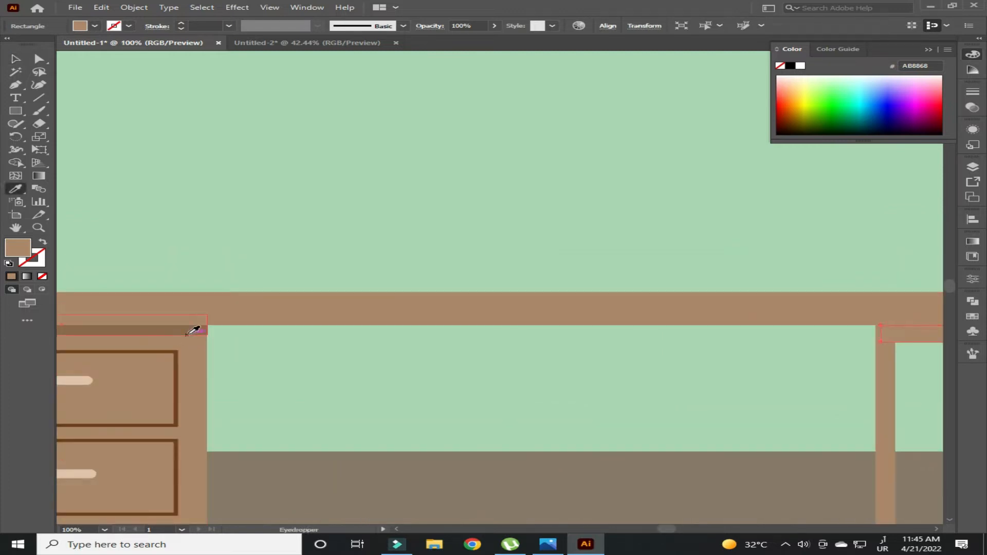
pyautogui.click(186, 335)
pyautogui.moveTo(802, 334); pyautogui.dragTo(336, 335)
pyautogui.press('v')
pyautogui.moveTo(552, 342); pyautogui.dragTo(555, 336)
pyautogui.click(517, 184)
pyautogui.rightClick(461, 333)
pyautogui.click(663, 272)
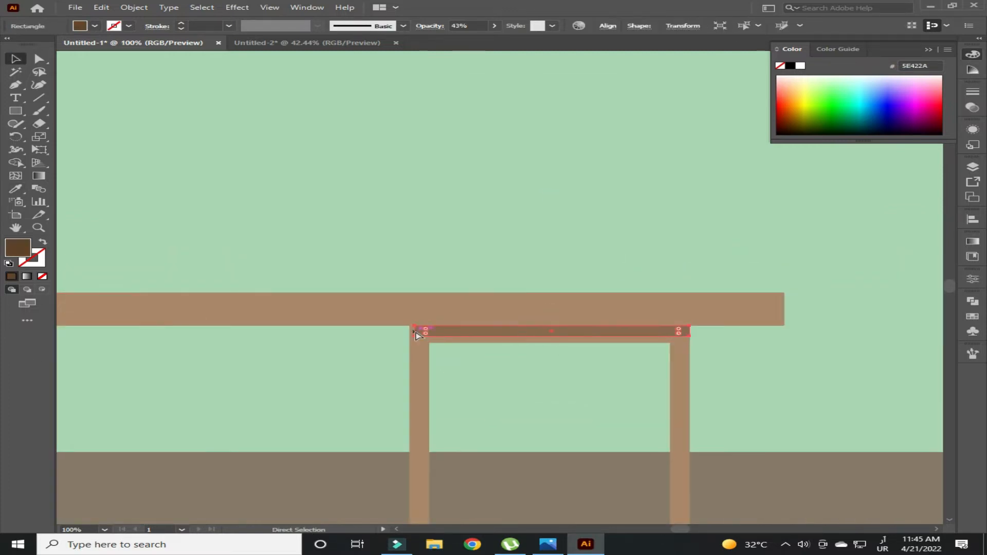
# Extend the shadow strip to the left leg's outer edge and thicken the light-brown rail beneath it.
pyautogui.hotkey('ctrl', '+')
pyautogui.hotkey('ctrl', '+')
pyautogui.hotkey('ctrl', '+')
pyautogui.click(401, 169)
pyautogui.hotkey('ctrl', '0')
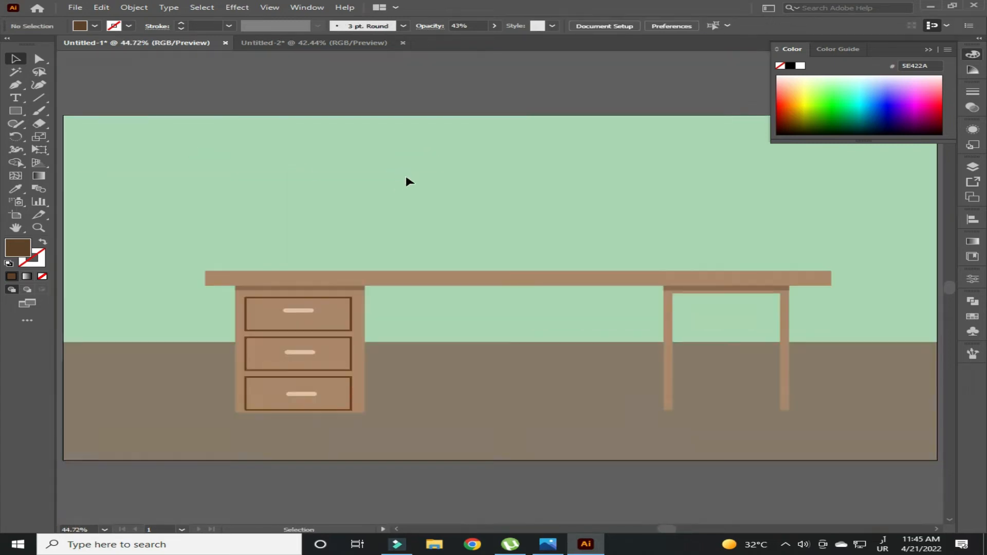
pyautogui.click(727, 293)
pyautogui.click(624, 185)
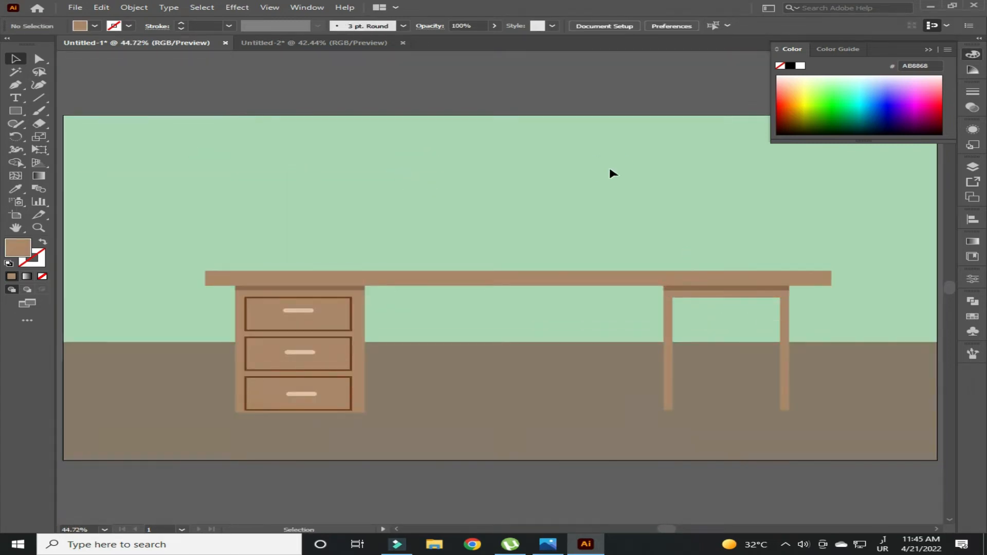
# Draw a thin light-brown horizontal bar and centre it across the two table legs as the upper shelf.
pyautogui.press('m')
pyautogui.moveTo(249, 166); pyautogui.dragTo(254, 261)
pyautogui.moveTo(251, 165); pyautogui.dragTo(765, 334)
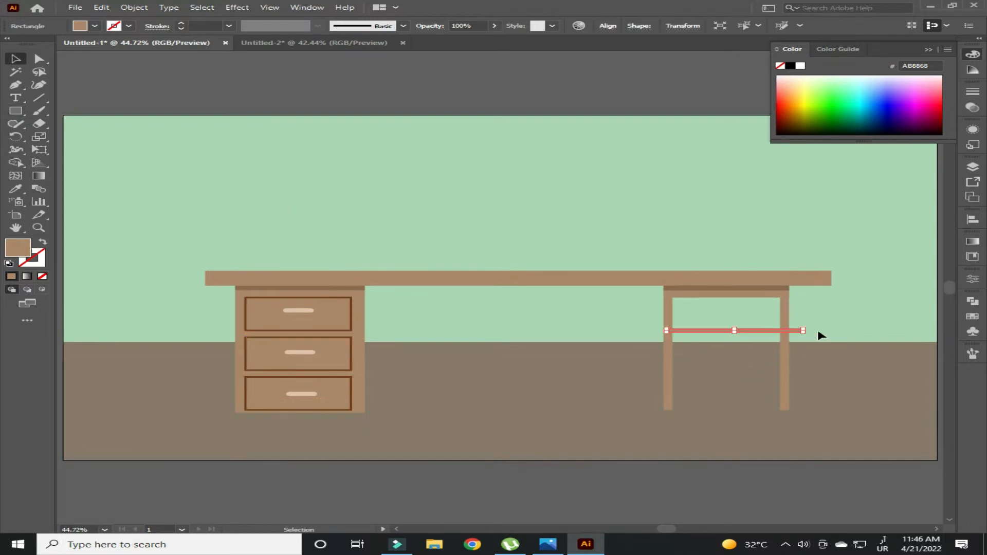
pyautogui.hotkey('ctrl', '+')
pyautogui.hotkey('ctrl', '+')
pyautogui.hotkey('ctrl', '+')
pyautogui.hotkey('ctrl', '+')
pyautogui.hotkey('ctrl', '+')
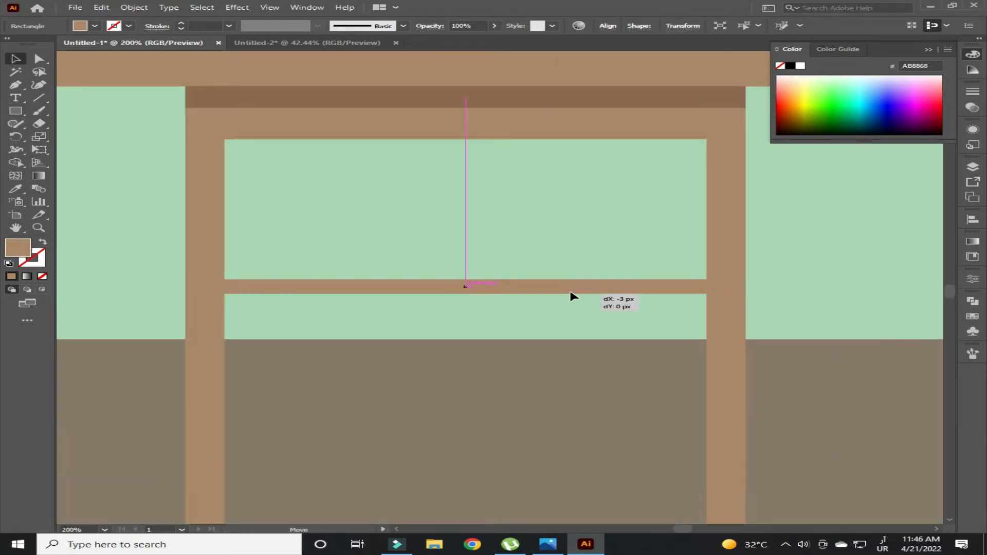
# Duplicate the shelf bar downward twice at equal spacing between the legs.
pyautogui.moveTo(355, 294); pyautogui.dragTo(363, 407)
pyautogui.hotkey('ctrl', 'd')
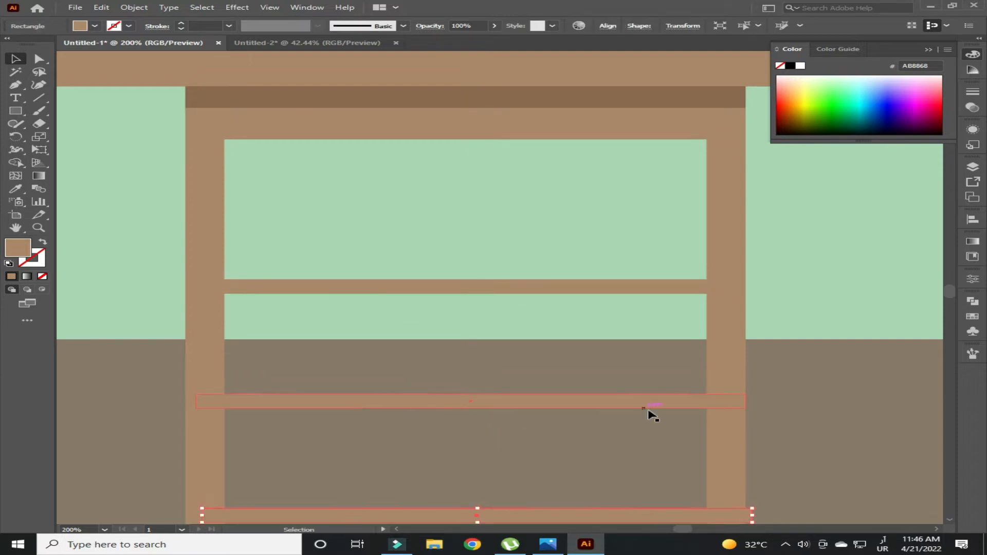
pyautogui.hotkey('ctrl', '0')
# Adjust the positions of the shelf bars between the two legs, keeping the lowest near the leg ends.
pyautogui.click(638, 197)
pyautogui.moveTo(721, 381); pyautogui.dragTo(722, 396)
pyautogui.moveTo(723, 356); pyautogui.dragTo(725, 364)
pyautogui.click(648, 199)
pyautogui.moveTo(722, 405); pyautogui.dragTo(721, 406)
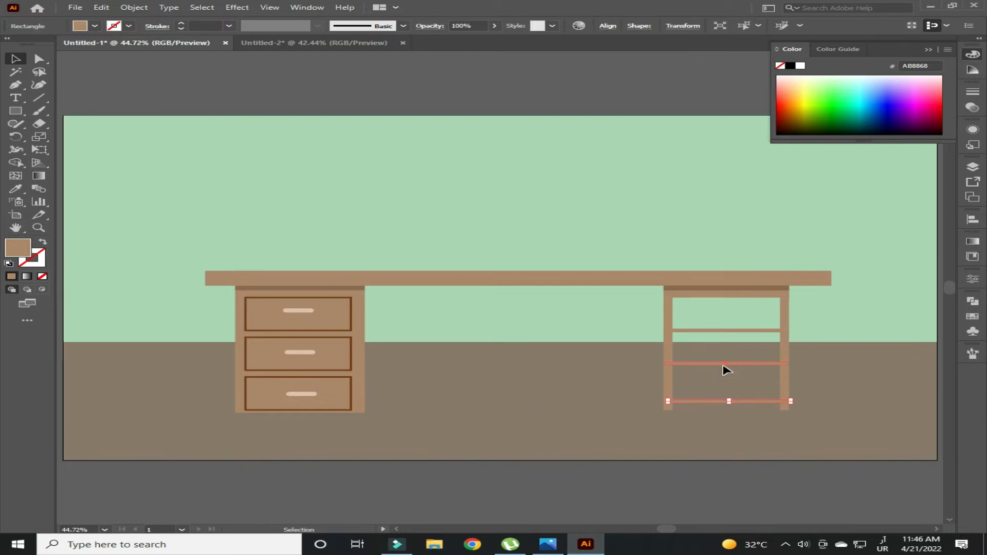
pyautogui.moveTo(727, 333); pyautogui.dragTo(727, 330)
pyautogui.click(520, 443)
# Draw a rectangular box on the lowest shelf and add a thin lid strip along its upper edge.
pyautogui.hotkey('ctrl', '=')
pyautogui.hotkey('ctrl', '=')
pyautogui.hotkey('ctrl', '=')
pyautogui.moveTo(933, 456); pyautogui.dragTo(199, 189)
pyautogui.hotkey('ctrl', '=')
pyautogui.press('m')
pyautogui.moveTo(158, 307); pyautogui.dragTo(321, 350)
pyautogui.press('v')
pyautogui.moveTo(266, 337); pyautogui.dragTo(260, 314)
pyautogui.moveTo(236, 382); pyautogui.dragTo(323, 406)
pyautogui.moveTo(345, 337)
pyautogui.mouseDown()
pyautogui.moveTo(346, 370)
pyautogui.moveTo(358, 350)
pyautogui.mouseUp()
pyautogui.hotkey('ctrl', '=')
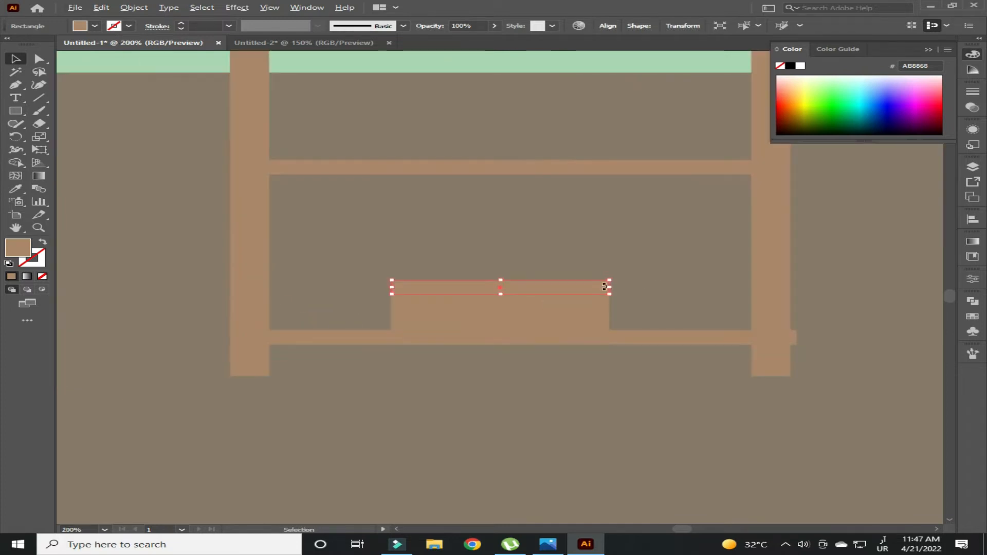
# Fill the box's lid and body with orange F28042.
pyautogui.doubleClick(19, 248)
pyautogui.write('F28042')
pyautogui.click(484, 282)
pyautogui.click(457, 393)
pyautogui.click(459, 289)
pyautogui.press('i')
pyautogui.click(469, 307)
pyautogui.click(431, 397)
# Fill the lid's shadow strip with 9B3E15 at 36% opacity and fit it to the lid's lower half.
pyautogui.click(438, 285)
pyautogui.doubleClick(19, 249)
pyautogui.write('9B3E15')
pyautogui.click(486, 282)
pyautogui.click(495, 27)
pyautogui.click(457, 39)
pyautogui.click(491, 396)
pyautogui.moveTo(498, 290); pyautogui.dragTo(504, 295)
pyautogui.click(507, 454)
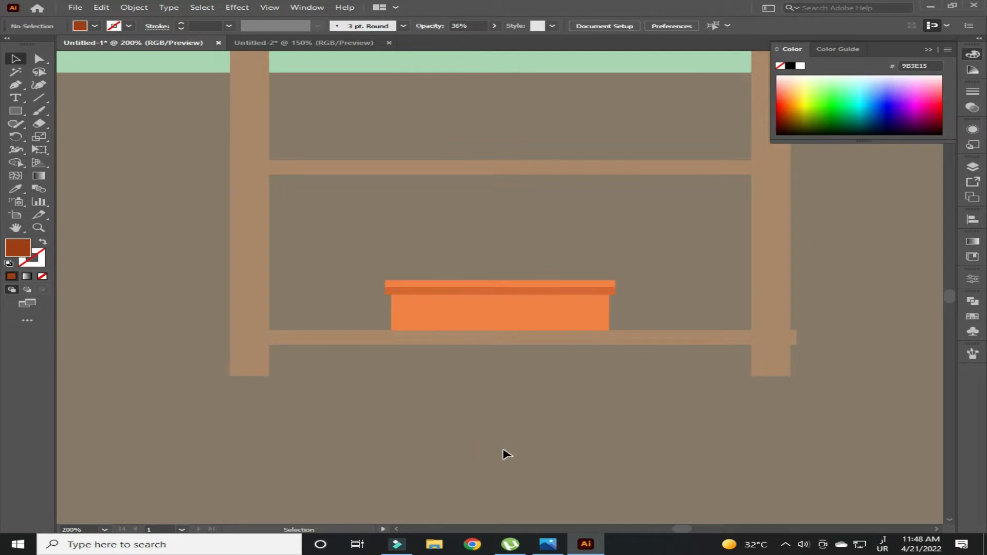
# Narrow the lid's shadow strip on both ends to match the box body's width.
pyautogui.click(399, 294)
pyautogui.hotkey('ctrl', '+')
pyautogui.hotkey('ctrl', '+')
pyautogui.hotkey('ctrl', '+')
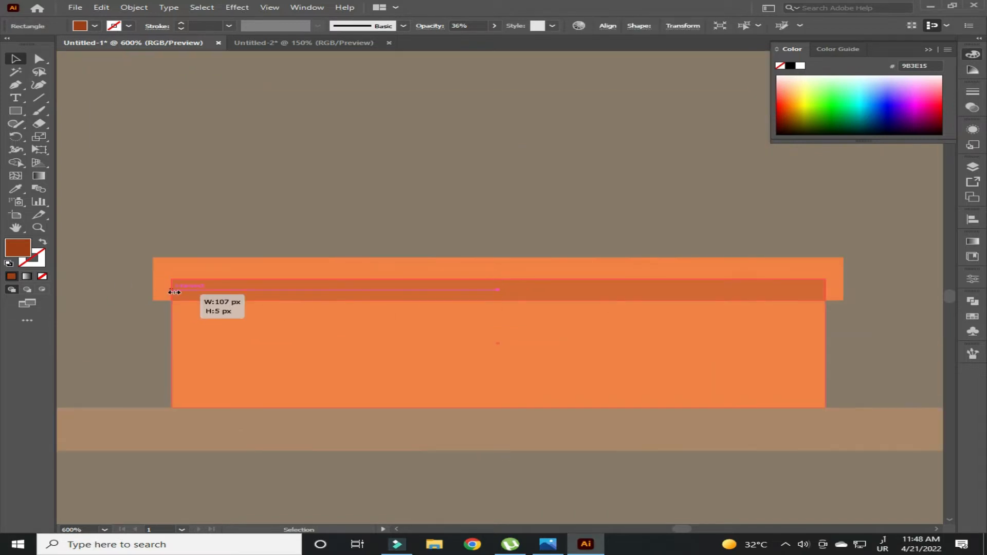
pyautogui.click(251, 479)
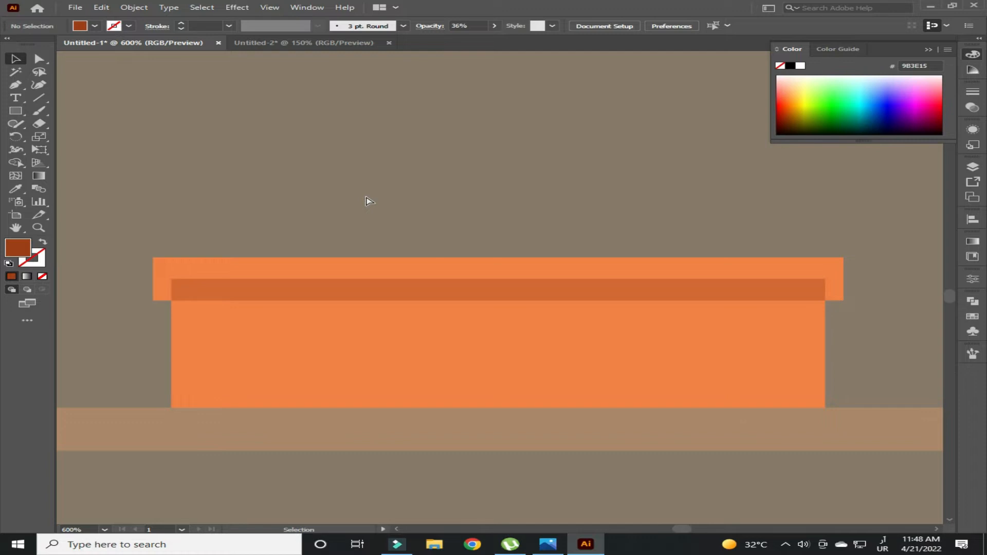
# Stack a smaller, centred copy of the orange box on top of the original.
pyautogui.hotkey('ctrl', '0')
pyautogui.hotkey('ctrl', '+')
pyautogui.hotkey('ctrl', '+')
pyautogui.hotkey('ctrl', '+')
pyautogui.hotkey('ctrl', '+')
pyautogui.hotkey('ctrl', '+')
pyautogui.moveTo(826, 406); pyautogui.dragTo(233, 49)
pyautogui.click(302, 305)
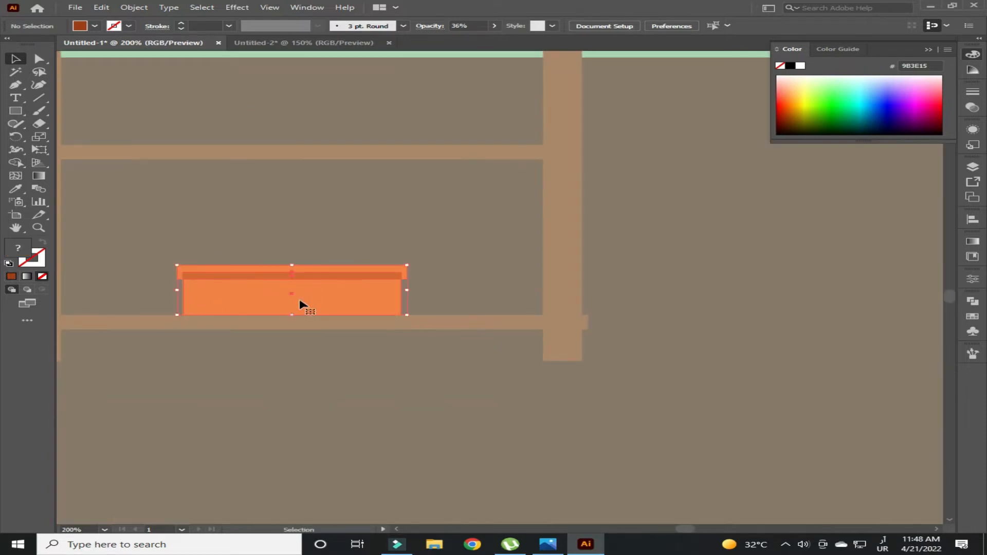
pyautogui.moveTo(309, 290); pyautogui.dragTo(310, 240)
pyautogui.moveTo(407, 266); pyautogui.dragTo(348, 253)
pyautogui.click(435, 233)
# Recolour the smaller box's body and lid with green 039147, keeping its shadow strip.
pyautogui.click(283, 248)
pyautogui.doubleClick(18, 248)
pyautogui.write('039147')
pyautogui.click(485, 283)
pyautogui.click(443, 226)
pyautogui.click(278, 232)
pyautogui.press('i')
pyautogui.click(291, 252)
pyautogui.press('v')
pyautogui.click(255, 407)
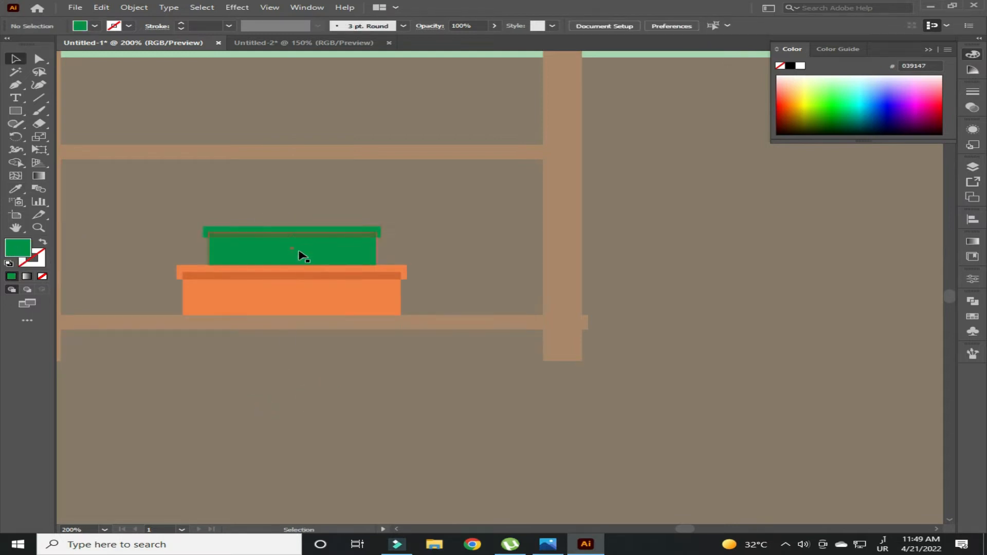
pyautogui.click(292, 234)
pyautogui.click(293, 416)
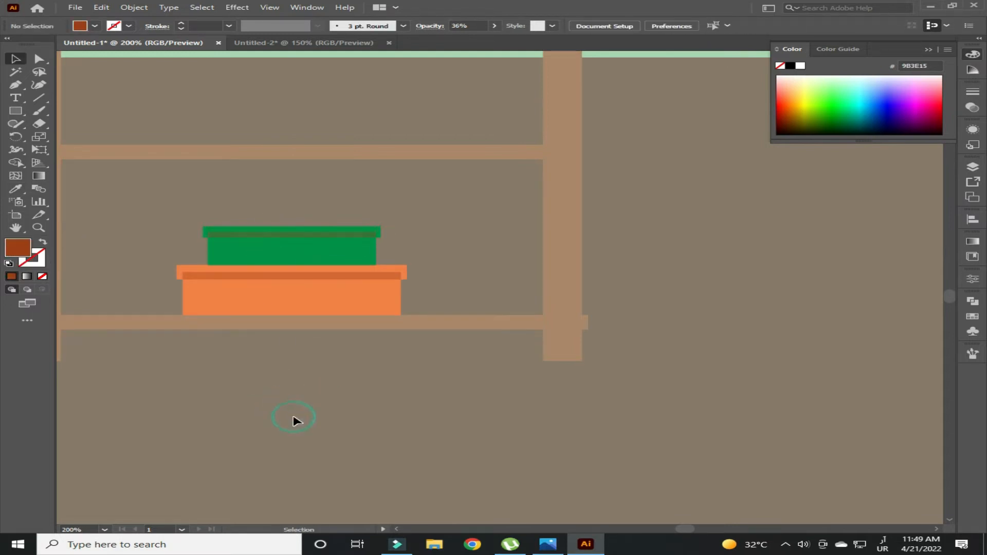
# Draw a narrow upright book on the middle shelf against the right leg and fill it with 7C614C.
pyautogui.moveTo(326, 395); pyautogui.dragTo(384, 493)
pyautogui.moveTo(361, 345); pyautogui.dragTo(375, 499)
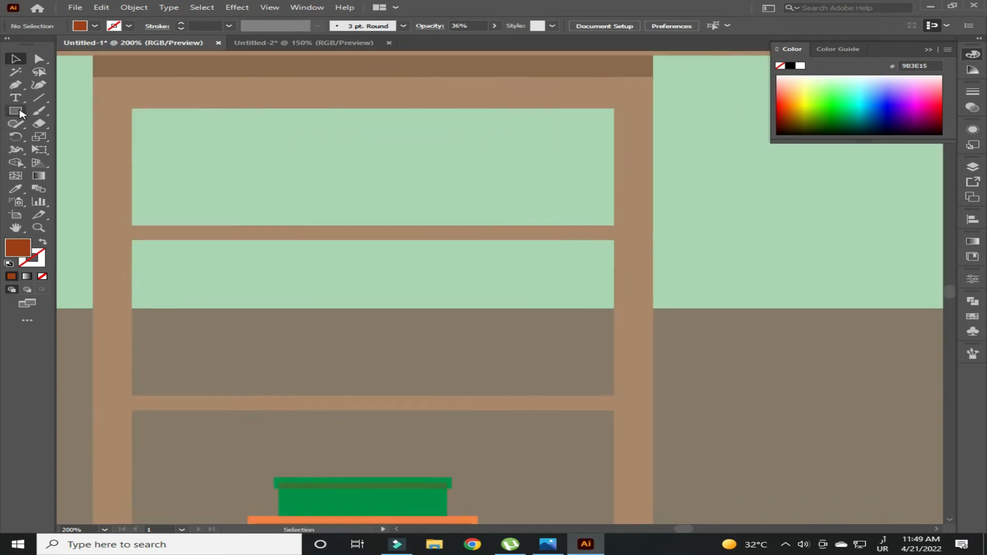
pyautogui.moveTo(605, 361)
pyautogui.mouseDown()
pyautogui.moveTo(615, 396)
pyautogui.moveTo(599, 359)
pyautogui.mouseUp()
pyautogui.press('v')
pyautogui.click(880, 550)
pyautogui.click(792, 414)
pyautogui.doubleClick(22, 255)
pyautogui.write('7c614c')
pyautogui.click(502, 269)
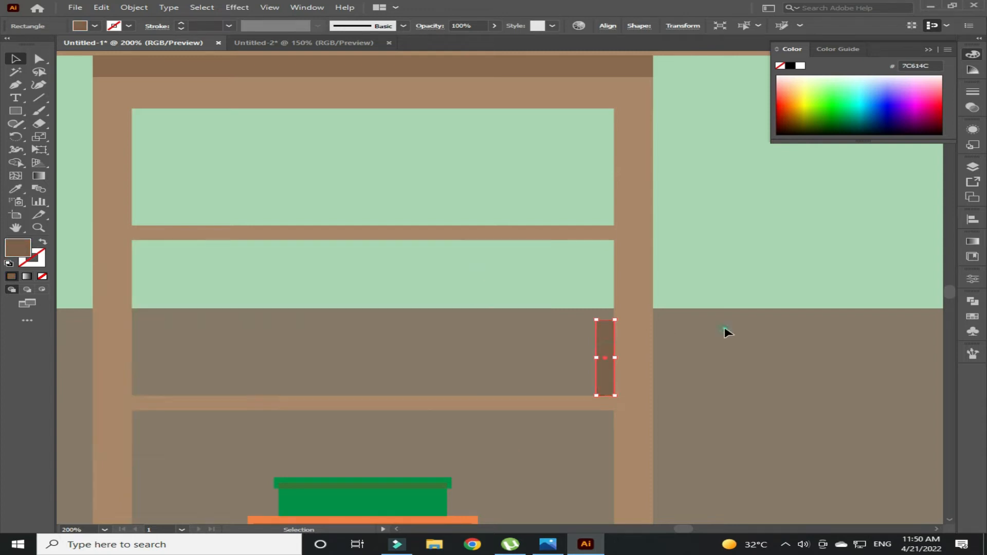
# Fill the book's inner panel with A2876A and adjust its height inside the dark cover.
pyautogui.doubleClick(29, 252)
pyautogui.write('a2876a')
pyautogui.click(480, 282)
pyautogui.hotkey('ctrl', '+')
pyautogui.hotkey('ctrl', '+')
pyautogui.moveTo(500, 329); pyautogui.dragTo(502, 343)
pyautogui.click(636, 128)
# Copy the brown book's cover to its left, make it taller and wider, and fill it with D9C971.
pyautogui.moveTo(489, 221); pyautogui.dragTo(438, 226)
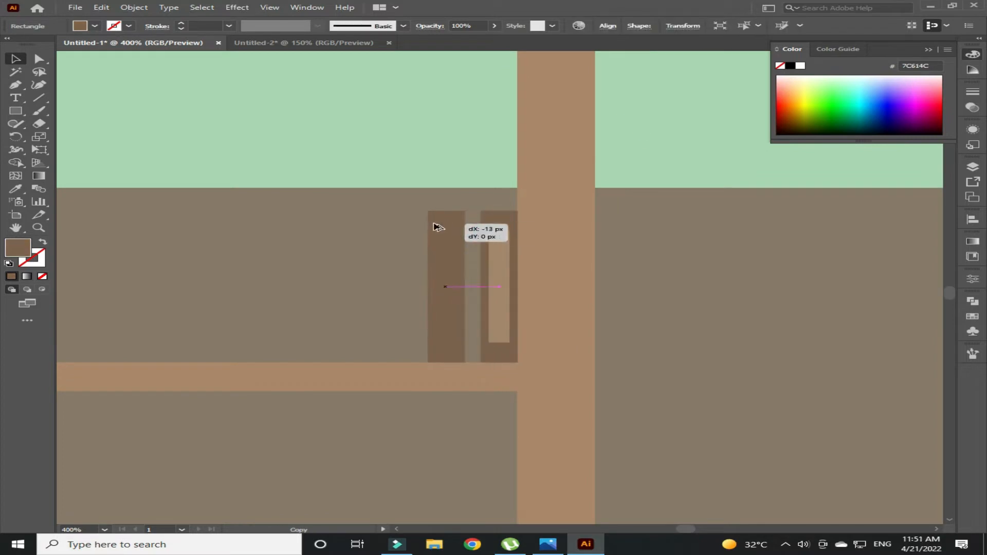
pyautogui.moveTo(433, 267); pyautogui.dragTo(420, 276)
pyautogui.doubleClick(18, 248)
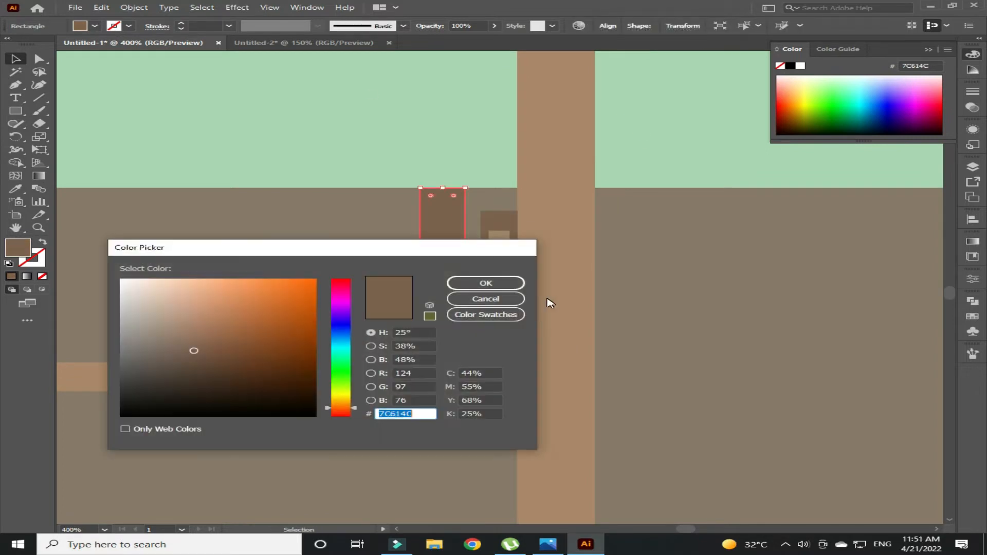
pyautogui.write('d9c971')
pyautogui.click(485, 282)
pyautogui.click(658, 133)
# Add two horizontal bands across the yellow book, near its top and bottom, filled with white FFFFFF.
pyautogui.moveTo(464, 349); pyautogui.dragTo(456, 209)
pyautogui.doubleClick(28, 253)
pyautogui.write('ffffff')
pyautogui.click(485, 282)
# Narrow the yellow book together with its white bands and move it flush against the brown book.
pyautogui.moveTo(376, 183); pyautogui.dragTo(447, 345)
pyautogui.moveTo(420, 275); pyautogui.dragTo(435, 279)
pyautogui.moveTo(416, 197); pyautogui.dragTo(456, 354)
pyautogui.moveTo(445, 314); pyautogui.dragTo(461, 315)
pyautogui.click(649, 139)
pyautogui.moveTo(498, 222); pyautogui.dragTo(426, 227)
pyautogui.click(607, 148)
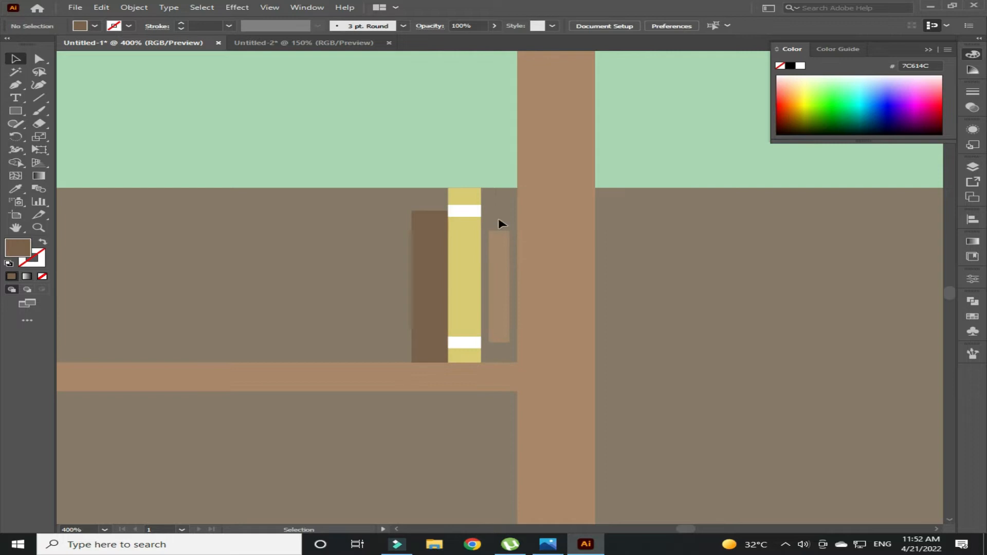
pyautogui.hotkey('ctrl', 'z')
# Place a copy of the brown book's cover against the yellow book's left side and fill it with C96F6E.
pyautogui.moveTo(501, 227); pyautogui.dragTo(431, 227)
pyautogui.hotkey('ctrl', 'shift', 'a')
pyautogui.click(441, 267)
pyautogui.doubleClick(17, 248)
pyautogui.write('C96F6E')
pyautogui.press('Return')
pyautogui.hotkey('ctrl', 'shift', 'a')
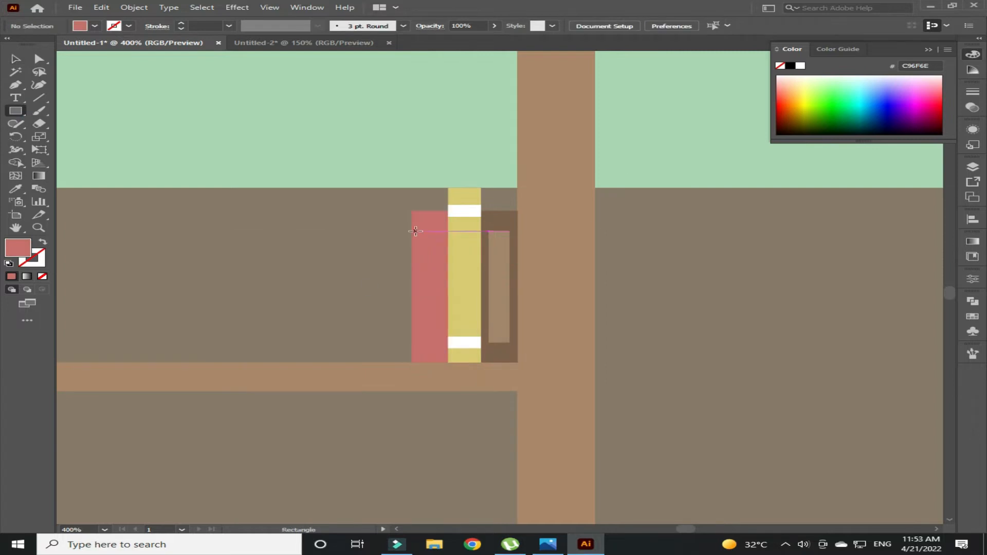
# Draw a narrow upright panel in the upper part of the red book and fill it with E29CA6.
pyautogui.moveTo(434, 284); pyautogui.dragTo(433, 291)
pyautogui.press('v')
pyautogui.doubleClick(17, 248)
pyautogui.write('E29CA6')
pyautogui.press('Return')
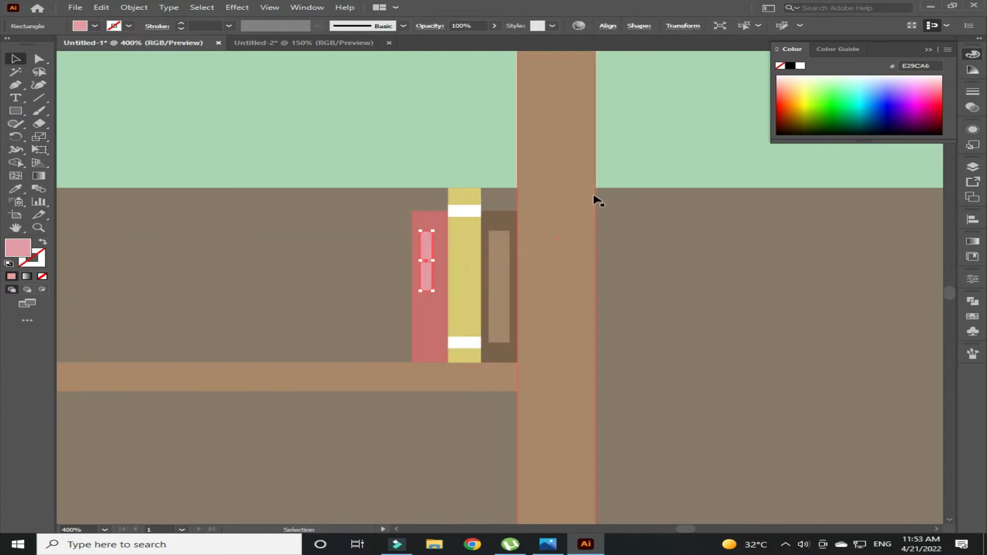
# Copy the pink panel to the lower part of the red book, shrink it and set it just above the shelf.
pyautogui.hotkey('ctrl', '=')
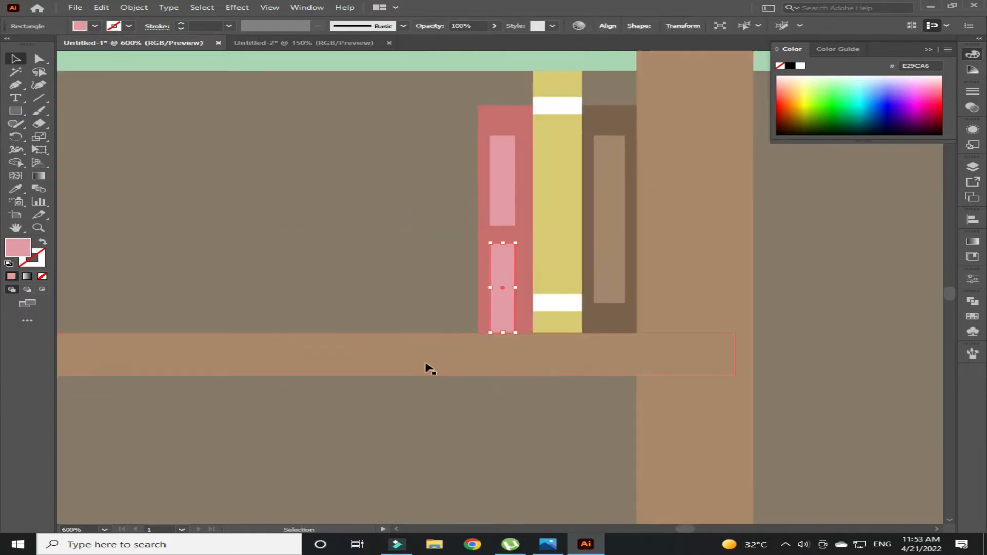
pyautogui.moveTo(504, 324); pyautogui.dragTo(503, 299)
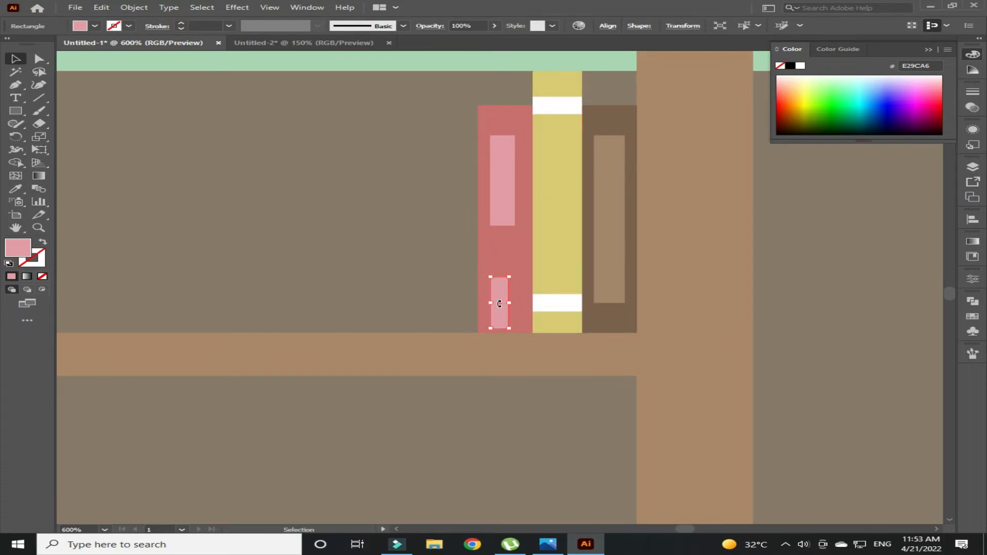
pyautogui.hotkey('ctrl', '=')
pyautogui.moveTo(504, 302); pyautogui.dragTo(504, 286)
pyautogui.hotkey('ctrl', '0')
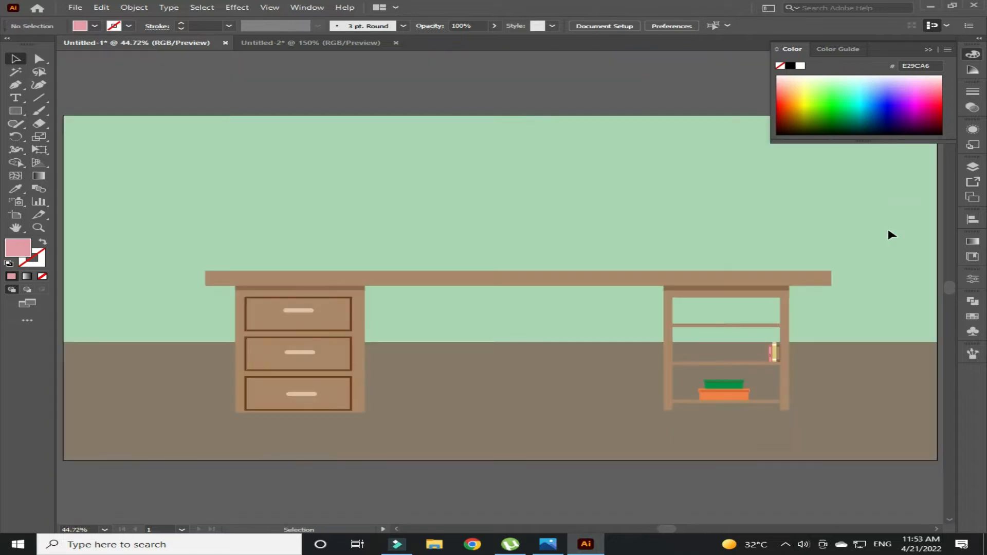
pyautogui.hotkey('ctrl', '1')
pyautogui.moveTo(842, 263); pyautogui.dragTo(496, 132)
pyautogui.moveTo(738, 267); pyautogui.dragTo(773, 310)
pyautogui.moveTo(752, 280); pyautogui.dragTo(720, 269)
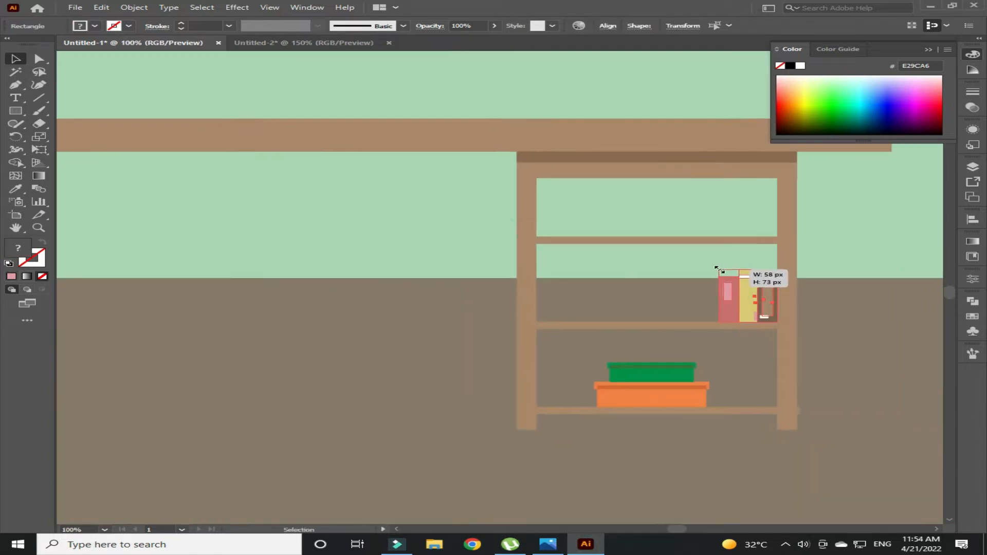
pyautogui.click(832, 220)
pyautogui.hotkey('ctrl', 'z')
# Scale up the three books together to about twice their size, keeping them standing against the shelf's right leg.
pyautogui.click(851, 250)
pyautogui.hotkey('ctrl', '+')
pyautogui.hotkey('ctrl', '+')
pyautogui.moveTo(853, 254); pyautogui.dragTo(440, 243)
pyautogui.moveTo(569, 255); pyautogui.dragTo(532, 224)
pyautogui.click(764, 201)
# Draw a taller upright book cover to the left of the red book and fill it with purple.
pyautogui.hotkey('ctrl', '0')
pyautogui.hotkey('ctrl', '+')
pyautogui.hotkey('ctrl', '+')
pyautogui.hotkey('ctrl', '+')
pyautogui.hotkey('ctrl', '+')
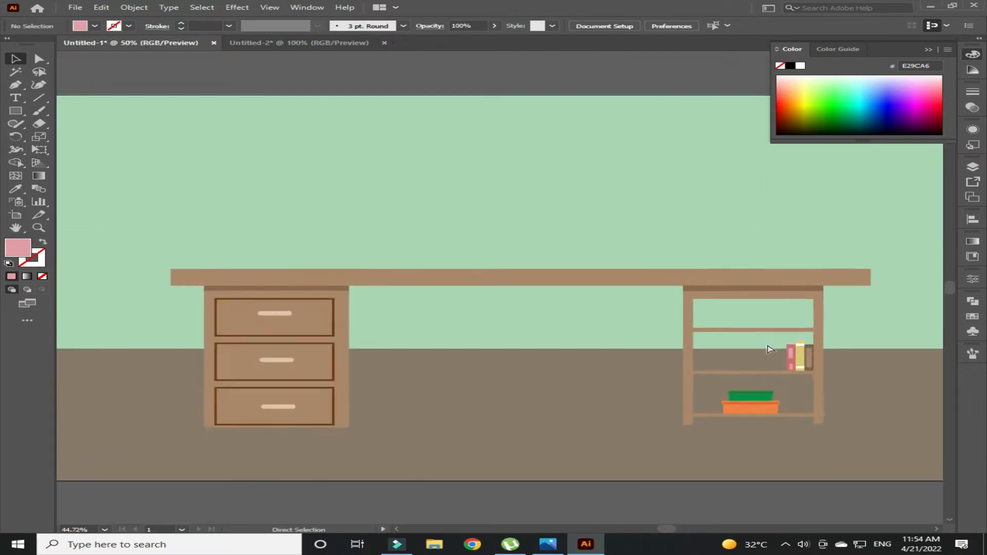
pyautogui.moveTo(769, 346); pyautogui.dragTo(445, 416)
pyautogui.moveTo(614, 408); pyautogui.dragTo(207, 339)
pyautogui.moveTo(482, 283); pyautogui.dragTo(432, 297)
pyautogui.doubleClick(22, 249)
pyautogui.hotkey('ctrl', 'v')
pyautogui.click(485, 283)
pyautogui.click(607, 267)
# Draw a narrow vertical panel in the upper part of the purple book and fill it with C27FAB.
pyautogui.click(432, 63)
pyautogui.press('m')
pyautogui.press('v')
pyautogui.moveTo(435, 289)
pyautogui.mouseDown()
pyautogui.moveTo(440, 299)
pyautogui.moveTo(430, 273)
pyautogui.mouseUp()
pyautogui.doubleClick(19, 249)
pyautogui.write('C27FAB')
pyautogui.click(508, 283)
pyautogui.click(606, 267)
# Copy the purple book's panel below the original and shorten the copy to fit inside the cover.
pyautogui.press('alt')
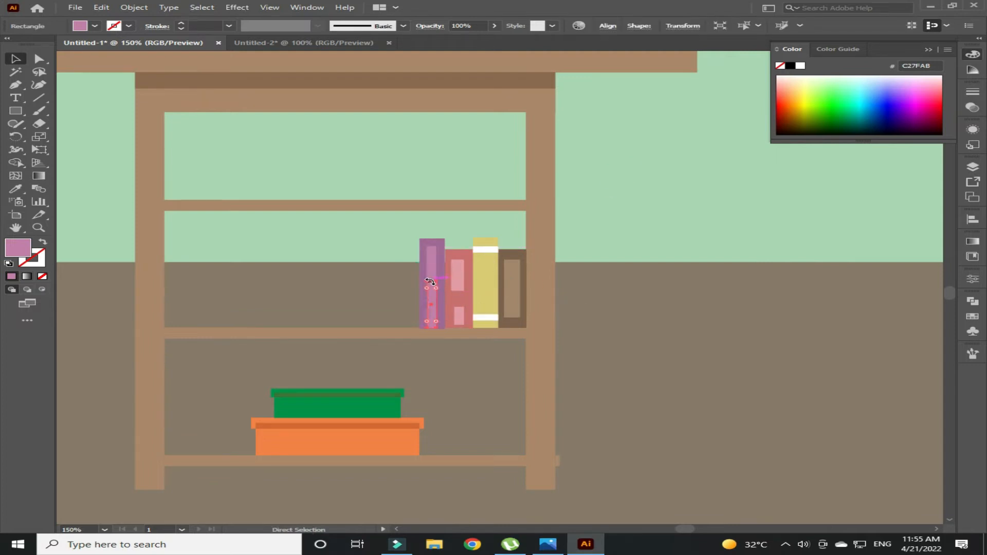
pyautogui.hotkey('ctrl', '+')
pyautogui.hotkey('ctrl', '+')
pyautogui.hotkey('ctrl', '+')
pyautogui.hotkey('ctrl', '+')
pyautogui.moveTo(503, 381); pyautogui.dragTo(503, 337)
pyautogui.press('space')
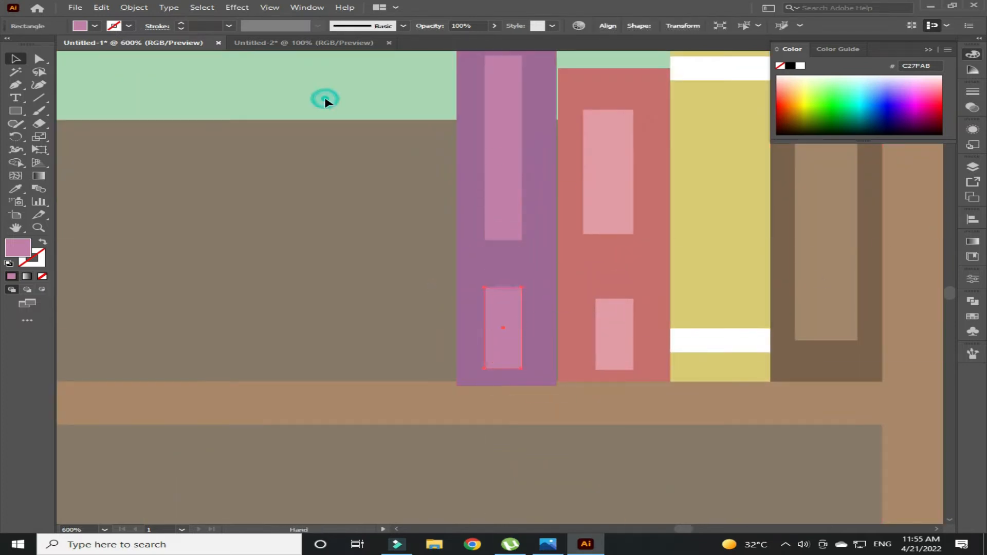
pyautogui.click(325, 99)
# Save the document under the name "work place".
pyautogui.hotkey('ctrl', '0')
pyautogui.hotkey('ctrl', '+')
pyautogui.hotkey('ctrl', '+')
pyautogui.hotkey('ctrl', '+')
pyautogui.hotkey('ctrl', '+')
pyautogui.press('space')
pyautogui.moveTo(839, 329); pyautogui.dragTo(339, 184)
pyautogui.moveTo(643, 322); pyautogui.dragTo(361, 264)
pyautogui.hotkey('ctrl', 's')
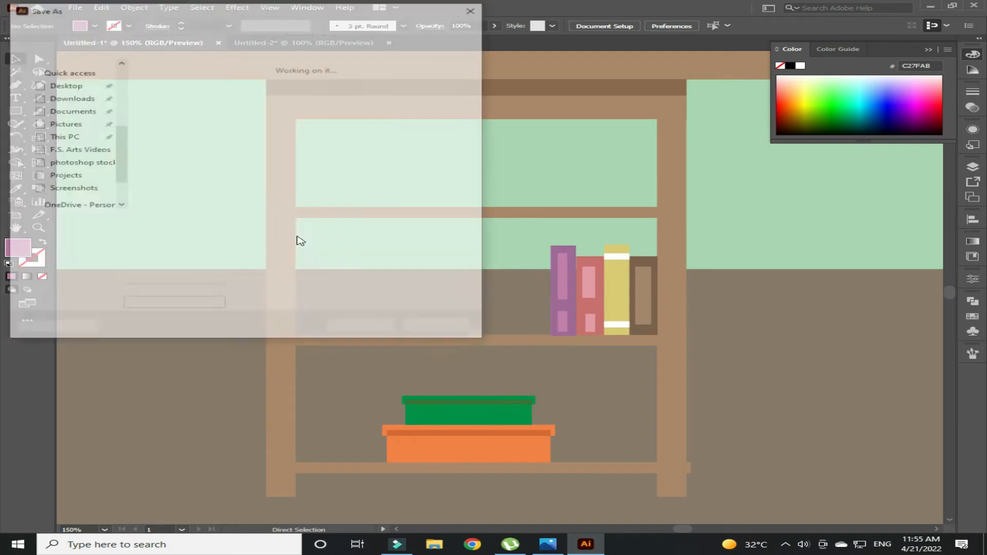
pyautogui.write('work place')
pyautogui.press('Return')
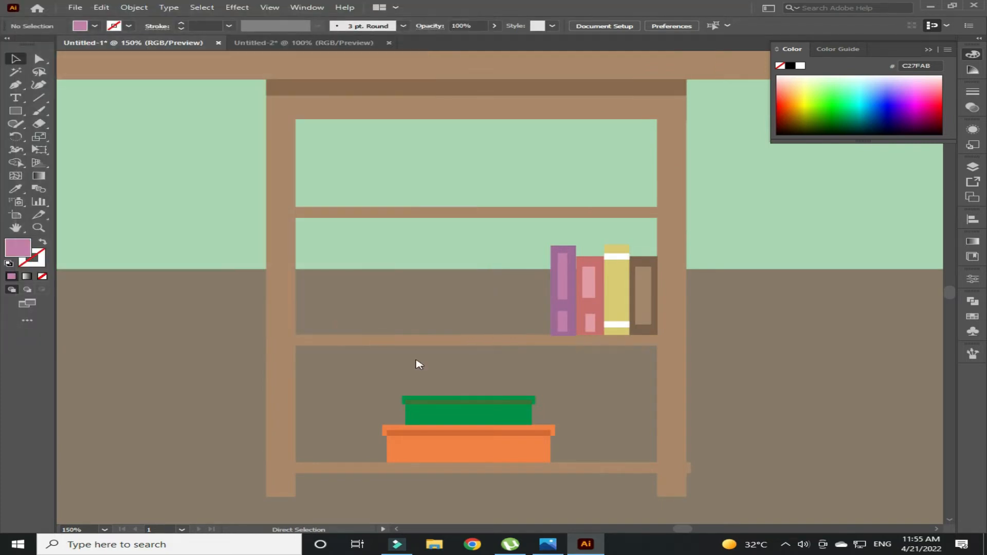
# Add a shorter book cover to the left of the purple book and fill it with teal 4B9E8C.
pyautogui.moveTo(643, 268)
pyautogui.mouseDown()
pyautogui.moveTo(533, 270)
pyautogui.moveTo(542, 322)
pyautogui.mouseUp()
pyautogui.doubleClick(19, 252)
pyautogui.click(480, 283)
pyautogui.click(312, 242)
# Fill the teal book's upper panel with 6ACEB6 and place a matching panel below it.
pyautogui.doubleClick(14, 253)
pyautogui.click(214, 304)
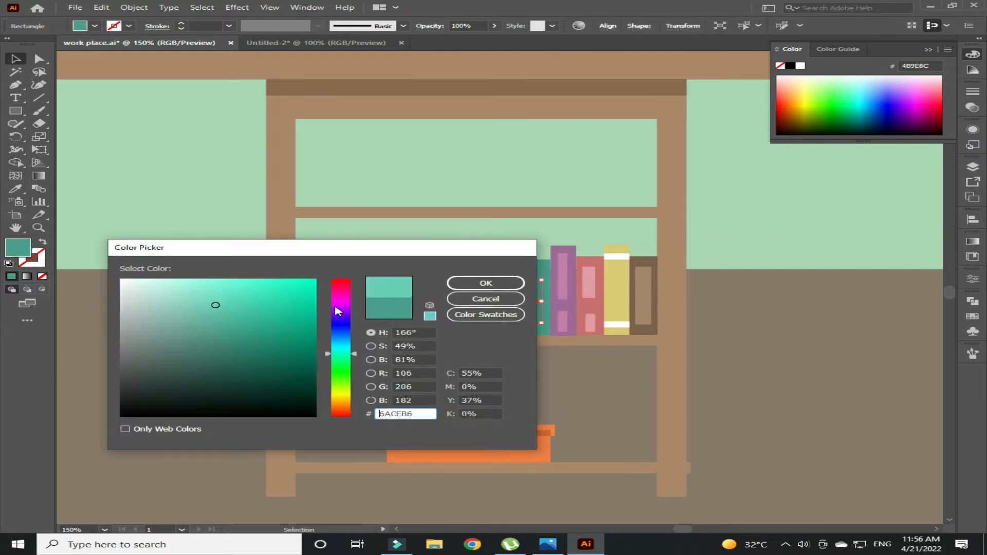
pyautogui.click(482, 282)
pyautogui.press('a')
pyautogui.scroll(3, 573, 321)
pyautogui.moveTo(501, 345); pyautogui.dragTo(507, 326)
# Copy the yellow book's cover to the left of the teal book and fill it with dark slate 44555D.
pyautogui.moveTo(683, 147); pyautogui.dragTo(400, 156)
pyautogui.doubleClick(18, 247)
pyautogui.click(393, 409)
pyautogui.hotkey('ctrl', 'shift', 'a')
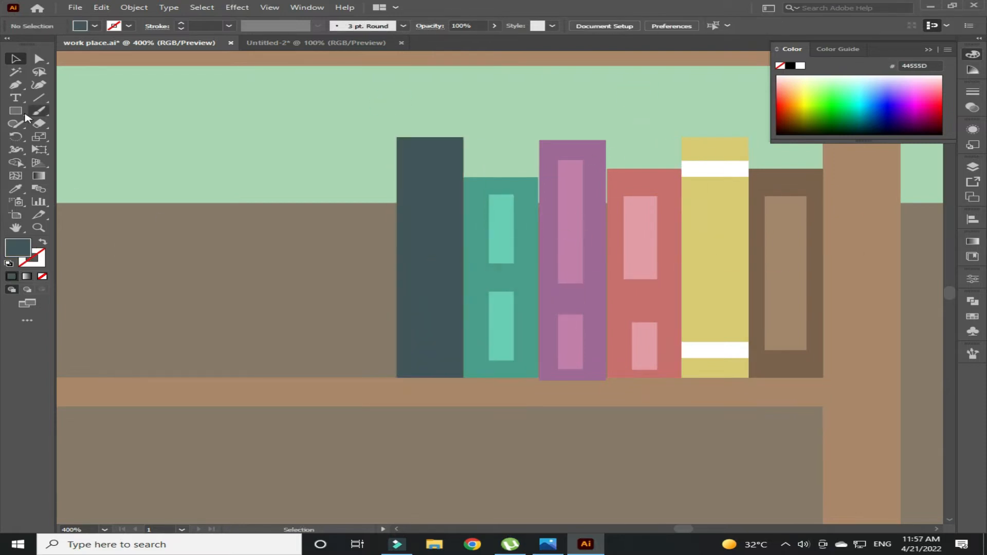
# Draw a tall narrow panel in the middle of the dark slate book and fill it with grey 808686.
pyautogui.moveTo(441, 234); pyautogui.dragTo(441, 346)
pyautogui.doubleClick(17, 247)
pyautogui.click(487, 282)
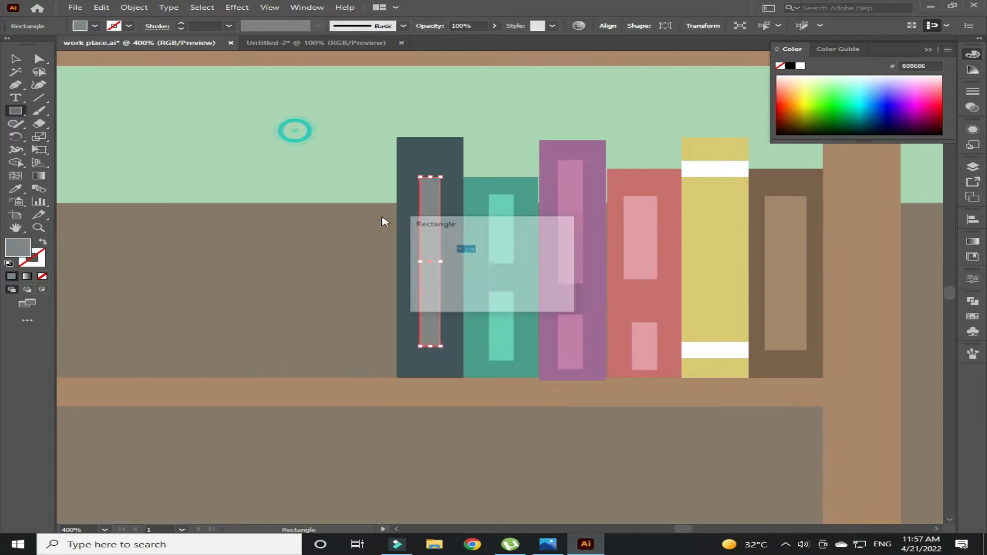
pyautogui.press('v')
# Copy the brown book's cover to the left of the dark slate book and fill it with 587678.
pyautogui.moveTo(776, 194); pyautogui.dragTo(343, 193)
pyautogui.doubleClick(17, 247)
pyautogui.write('587678')
pyautogui.press('Return')
pyautogui.click(167, 155)
pyautogui.hotkey('ctrl', '0')
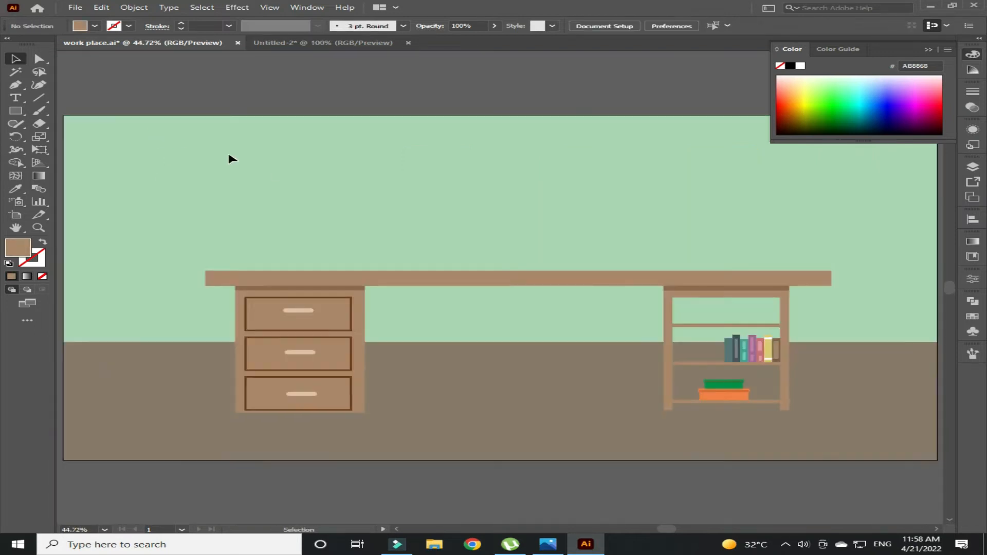
# Lock the existing desk, shelf, box and book objects in the artwork layer.
pyautogui.click(972, 166)
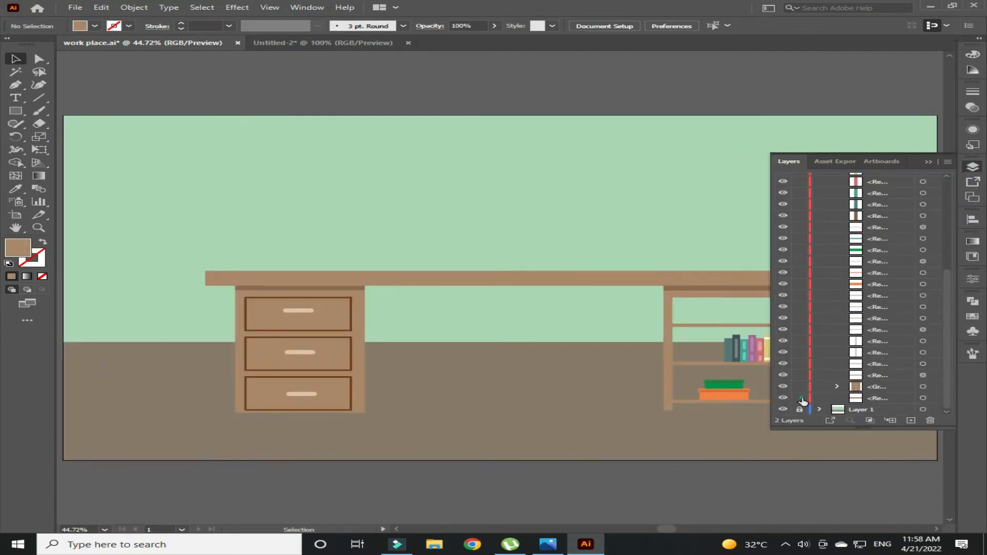
pyautogui.moveTo(805, 239); pyautogui.dragTo(800, 182)
pyautogui.click(931, 165)
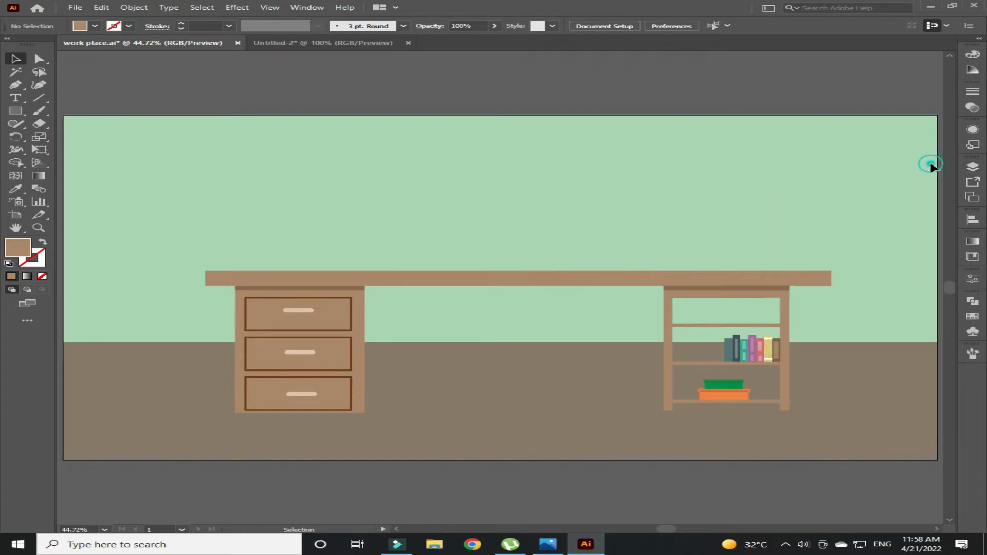
# Draw a horizontal band near the top of the blue-grey book and fill it with a muted grey-green.
pyautogui.scroll(4, 782, 338)
pyautogui.click(22, 110)
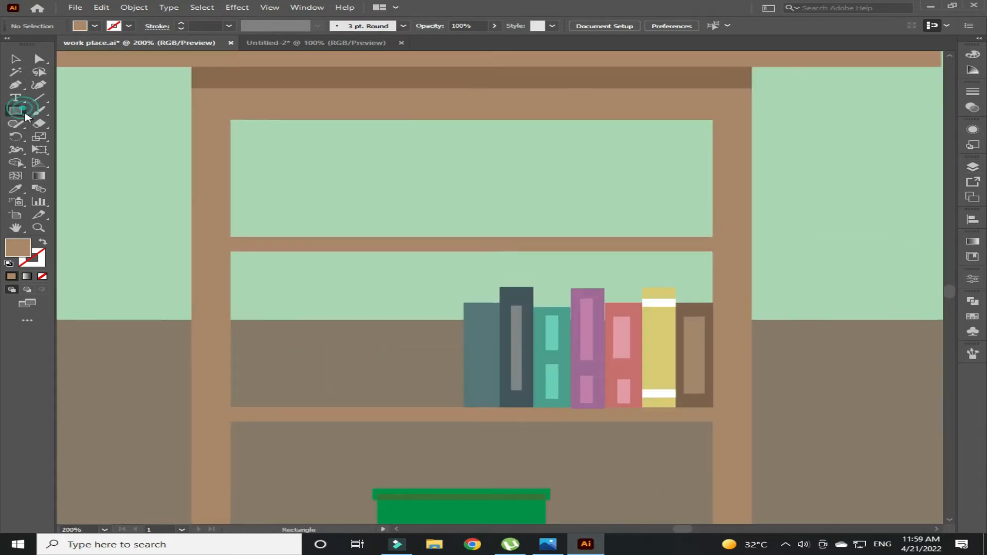
pyautogui.press('v')
pyautogui.moveTo(487, 315); pyautogui.dragTo(496, 324)
pyautogui.doubleClick(18, 248)
pyautogui.hotkey('ctrl', 'v')
pyautogui.click(485, 282)
pyautogui.click(478, 289)
# Turn an upright copy of the band into a long central bar and copy the horizontal band to the book's foot.
pyautogui.click(481, 313)
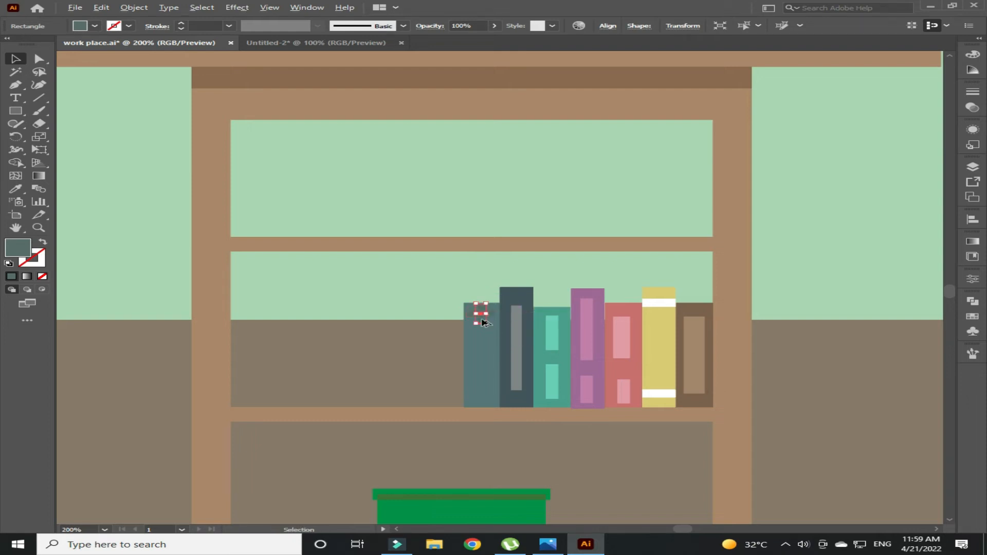
pyautogui.scroll(3, 481, 309)
pyautogui.moveTo(481, 311); pyautogui.dragTo(481, 323)
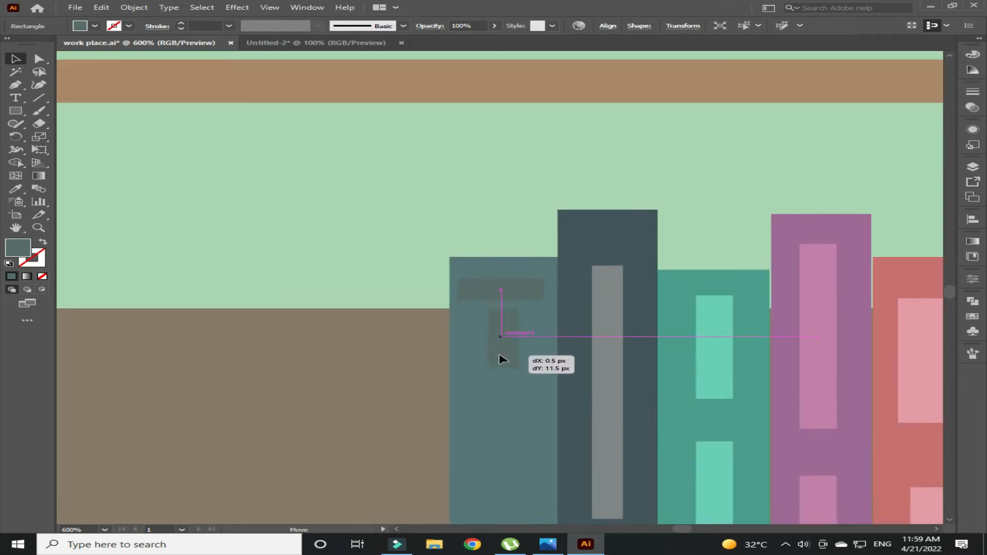
pyautogui.moveTo(506, 393); pyautogui.dragTo(507, 470)
pyautogui.scroll(-3, 489, 92)
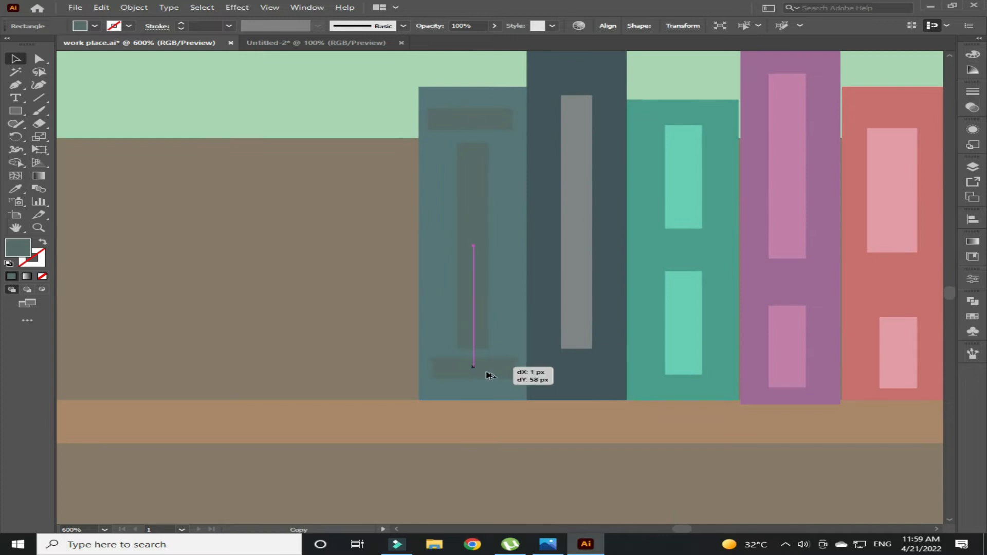
pyautogui.click(340, 309)
# Draw a tall book cover against the left side of the blue-grey book and fill it with orange.
pyautogui.click(198, 43)
pyautogui.moveTo(404, 163); pyautogui.dragTo(251, 224)
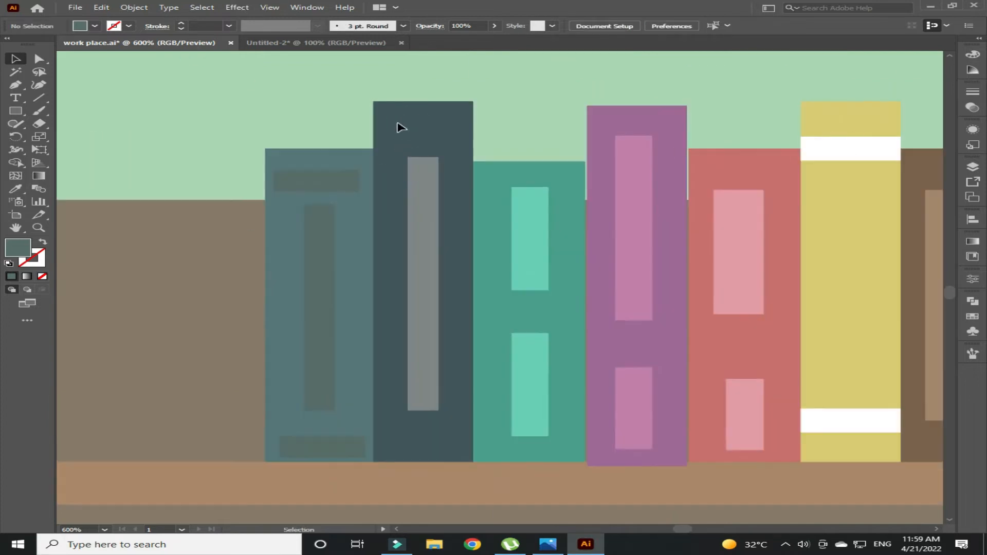
pyautogui.moveTo(145, 101)
pyautogui.mouseDown()
pyautogui.moveTo(194, 144)
pyautogui.moveTo(240, 462)
pyautogui.mouseUp()
pyautogui.press('v')
pyautogui.moveTo(236, 423)
pyautogui.mouseDown()
pyautogui.moveTo(254, 426)
pyautogui.moveTo(236, 405)
pyautogui.mouseUp()
pyautogui.doubleClick(18, 248)
pyautogui.click(342, 405)
pyautogui.click(284, 286)
pyautogui.click(485, 282)
pyautogui.click(320, 115)
# Draw a tall narrow panel in the middle of the orange book and fill it with dark brown.
pyautogui.click(15, 111)
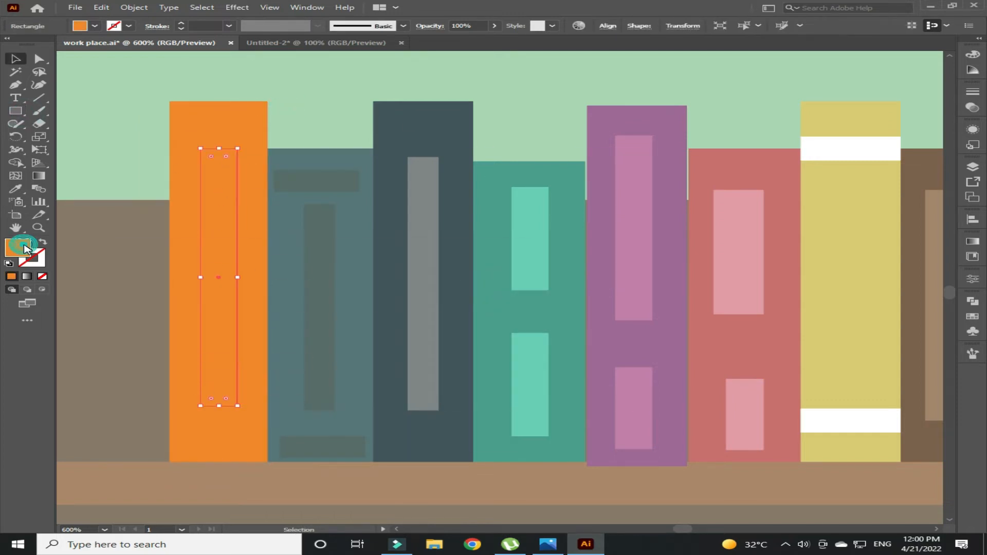
pyautogui.doubleClick(18, 248)
pyautogui.click(484, 282)
pyautogui.click(527, 98)
pyautogui.press('v')
pyautogui.hotkey('ctrl', '0')
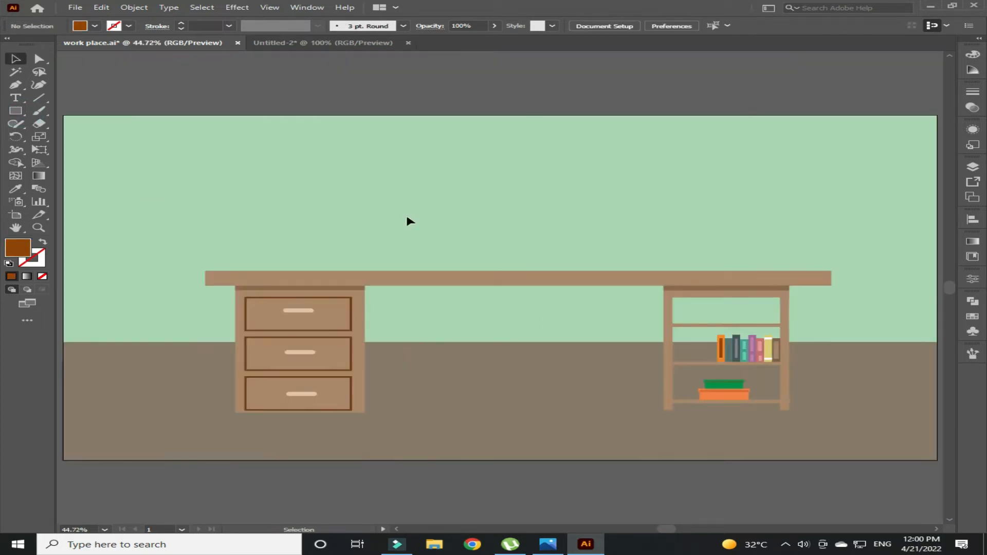
# Recolour the orange book's inner panel with a brighter burnt orange.
pyautogui.click(728, 354)
pyautogui.doubleClick(18, 248)
pyautogui.click(486, 283)
pyautogui.click(613, 242)
# Lock the newly added book shapes in the artwork layer.
pyautogui.click(971, 167)
pyautogui.moveTo(800, 201); pyautogui.dragTo(800, 191)
pyautogui.click(929, 160)
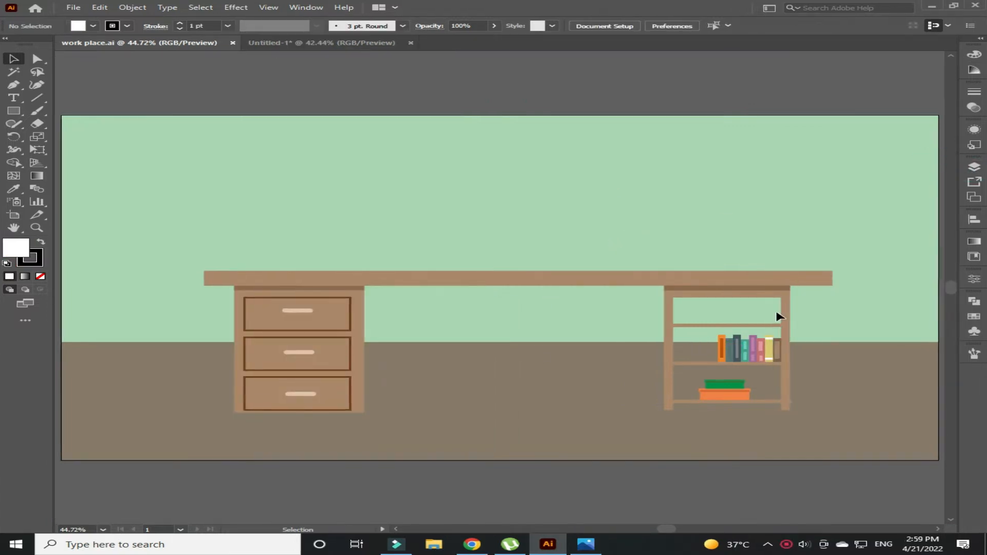
# Draw a long flat rectangle lying near the middle of the uppermost shelf.
pyautogui.scroll(4, 776, 315)
pyautogui.hscroll(2, 344, 319)
pyautogui.moveTo(379, 337); pyautogui.dragTo(523, 363)
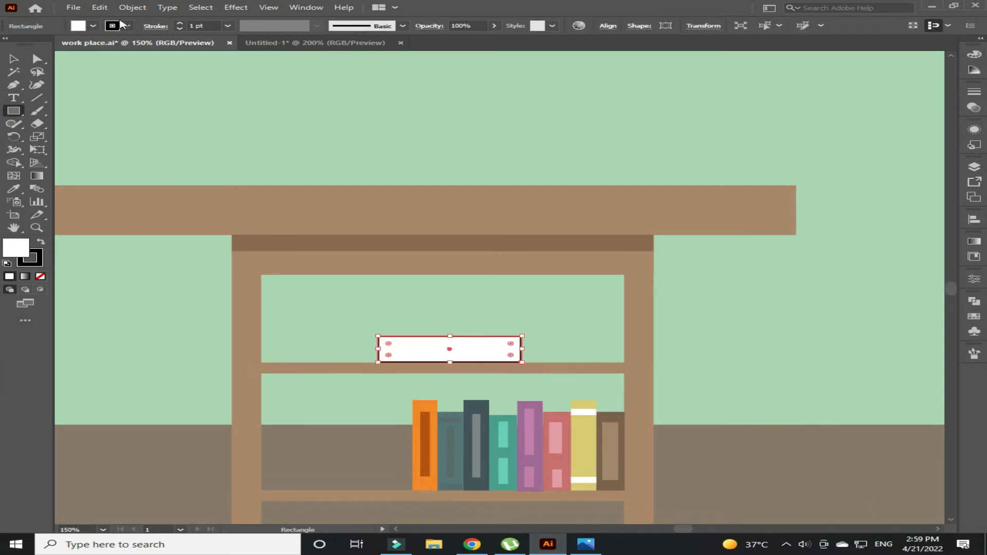
# Remove the outline from the flat white rectangle lying on the uppermost shelf.
pyautogui.click(127, 25)
pyautogui.click(8, 45)
pyautogui.press('v')
pyautogui.click(309, 118)
# Place a smaller flat panel inside the white book and fill it with colour 684958.
pyautogui.moveTo(427, 350)
pyautogui.mouseDown()
pyautogui.moveTo(451, 344)
pyautogui.moveTo(450, 352)
pyautogui.moveTo(498, 357)
pyautogui.mouseUp()
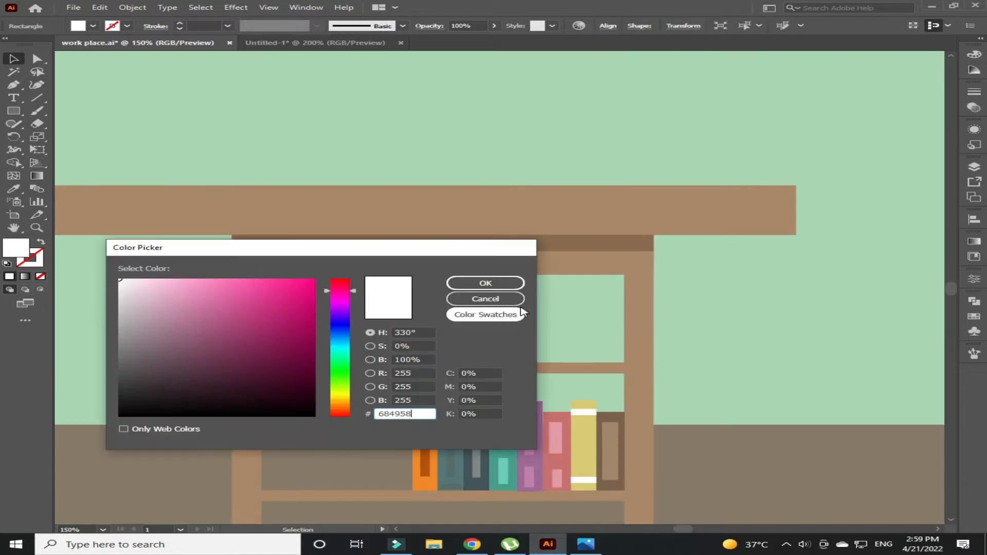
pyautogui.click(494, 284)
pyautogui.click(377, 155)
pyautogui.moveTo(497, 353); pyautogui.dragTo(500, 353)
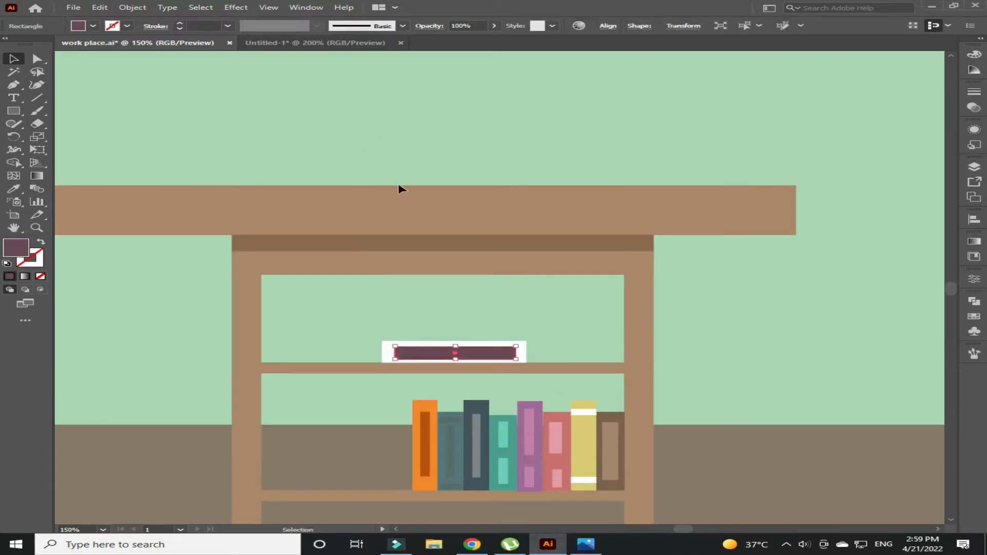
pyautogui.click(398, 180)
# Draw a wider flat rectangle on top of the white book and fill it with A26B4D.
pyautogui.press('m')
pyautogui.moveTo(392, 355); pyautogui.dragTo(392, 333)
pyautogui.doubleClick(16, 249)
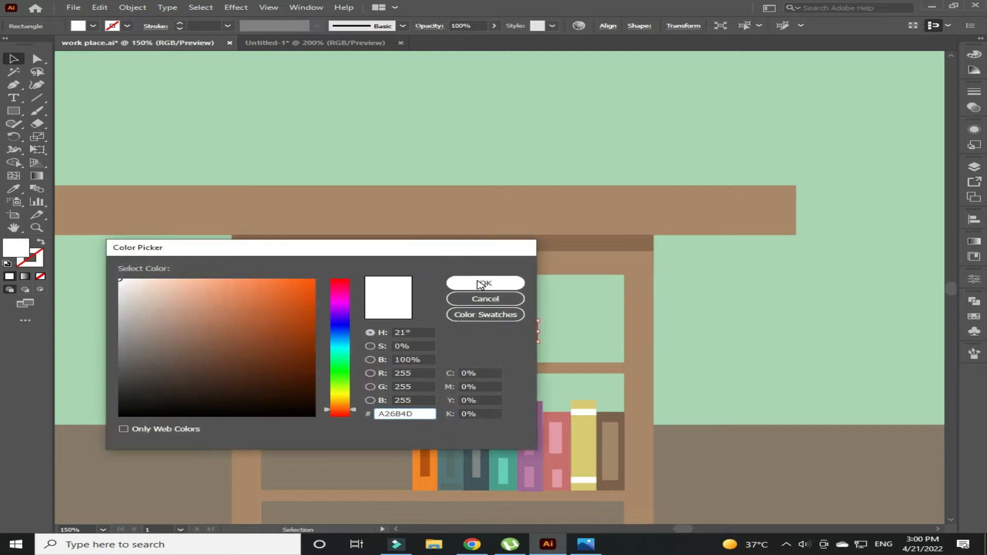
pyautogui.click(488, 282)
# Copy the white rectangle onto the brown book, bring it to the front and place it within the brown cover.
pyautogui.moveTo(390, 360); pyautogui.dragTo(386, 337)
pyautogui.rightClick(385, 336)
pyautogui.moveTo(419, 280)
pyautogui.click(591, 280)
pyautogui.moveTo(452, 341); pyautogui.dragTo(454, 337)
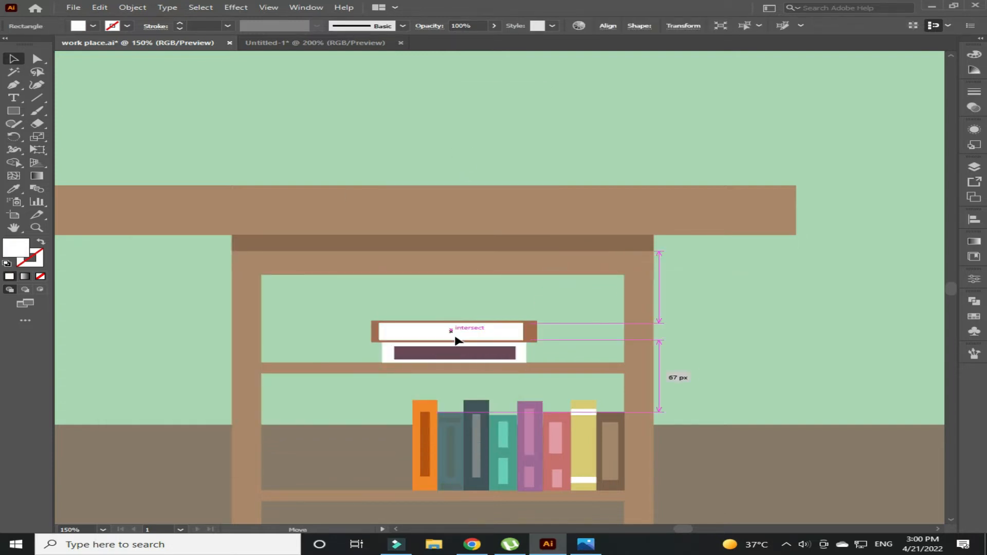
# Fill the brown book's inner rectangle with light warm grey and extend it to the cover's left end.
pyautogui.doubleClick(16, 249)
pyautogui.click(125, 286)
pyautogui.click(486, 282)
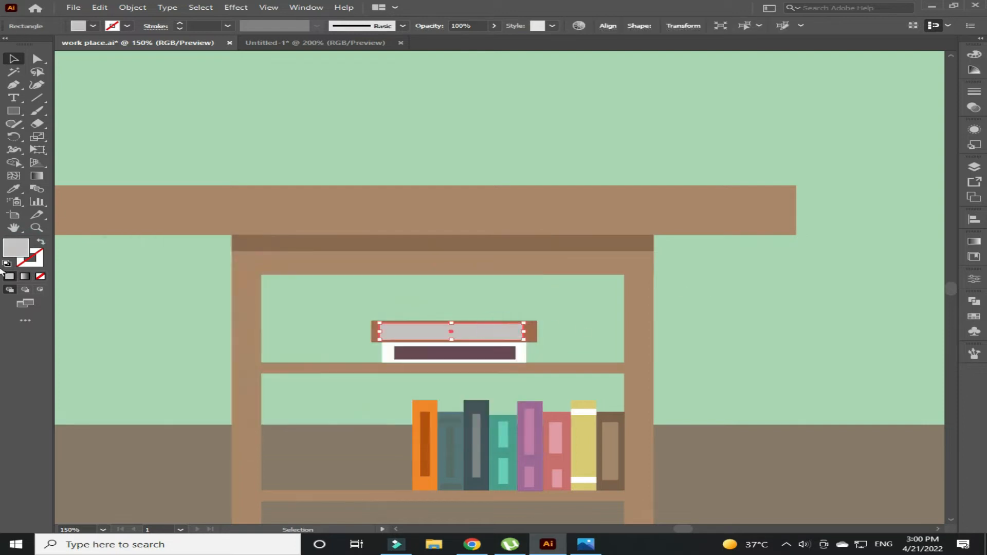
pyautogui.doubleClick(15, 249)
pyautogui.click(485, 283)
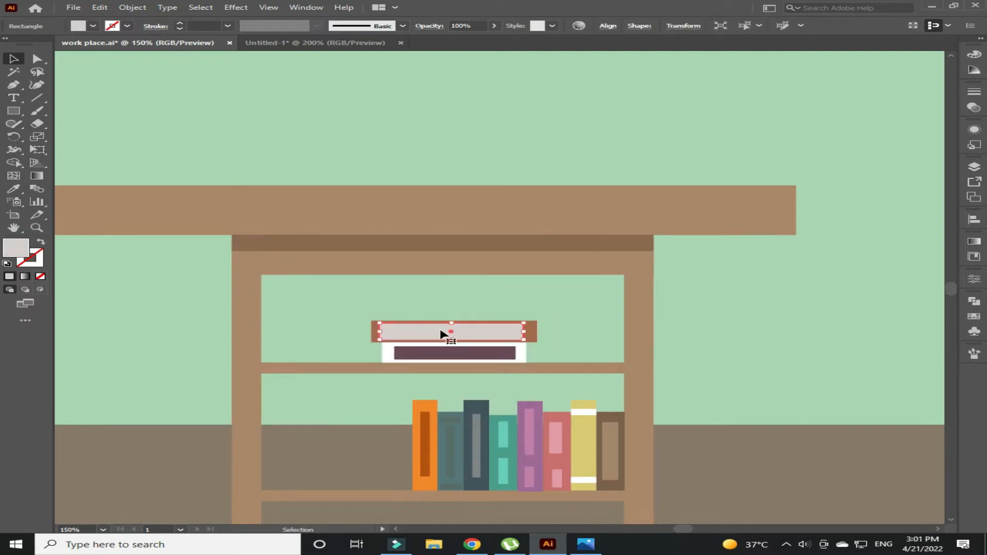
pyautogui.moveTo(527, 333); pyautogui.dragTo(521, 332)
pyautogui.click(708, 329)
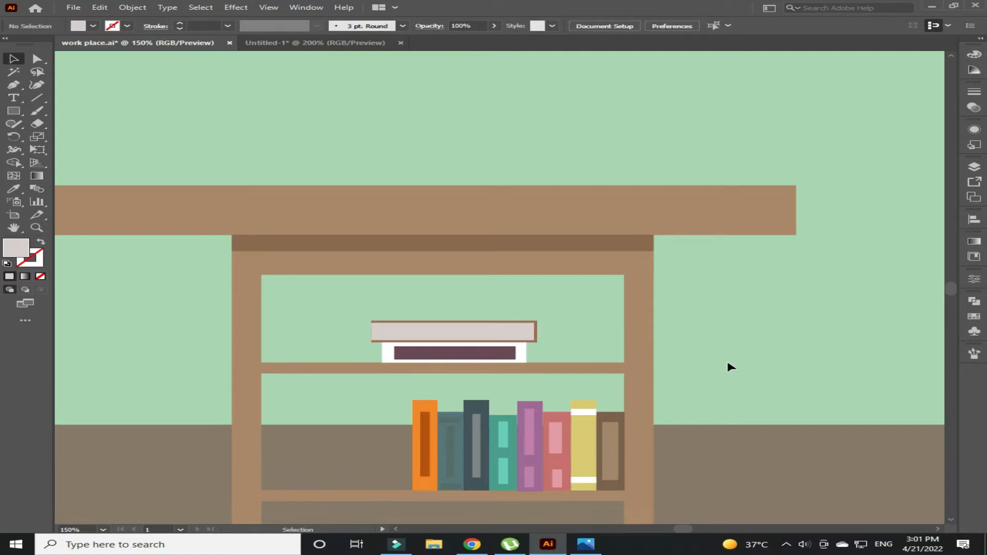
# Copy the upper book onto the top of the stack, offset to the right, with its inside filled light blue-grey.
pyautogui.click(420, 337)
pyautogui.moveTo(420, 337); pyautogui.dragTo(458, 316)
pyautogui.click(411, 300)
pyautogui.click(417, 290)
pyautogui.click(421, 303)
pyautogui.doubleClick(14, 249)
pyautogui.click(457, 284)
pyautogui.click(709, 291)
pyautogui.hotkey('ctrl', '0')
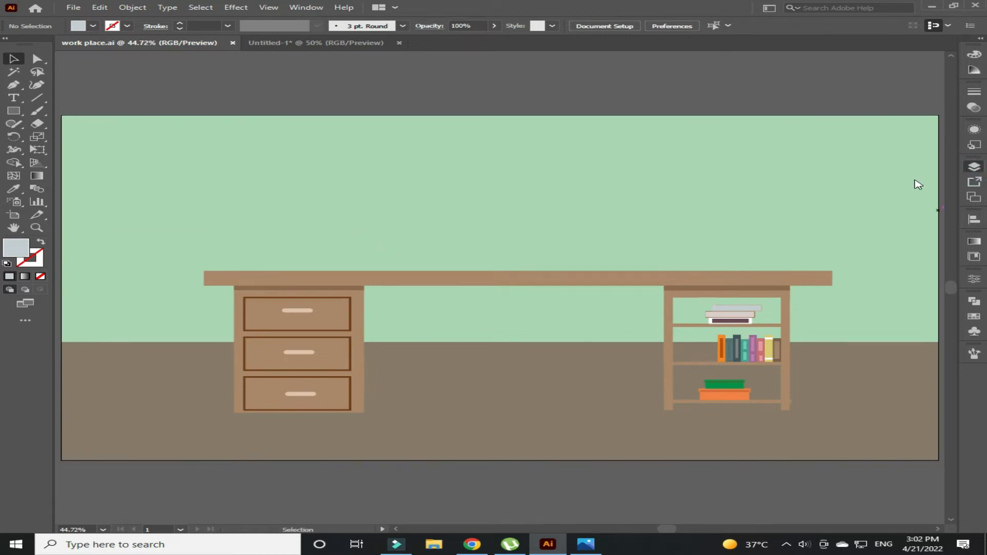
# Lock the newly stacked books in the artwork layer.
pyautogui.click(974, 167)
pyautogui.click(800, 180)
pyautogui.click(820, 179)
pyautogui.click(913, 422)
pyautogui.click(973, 166)
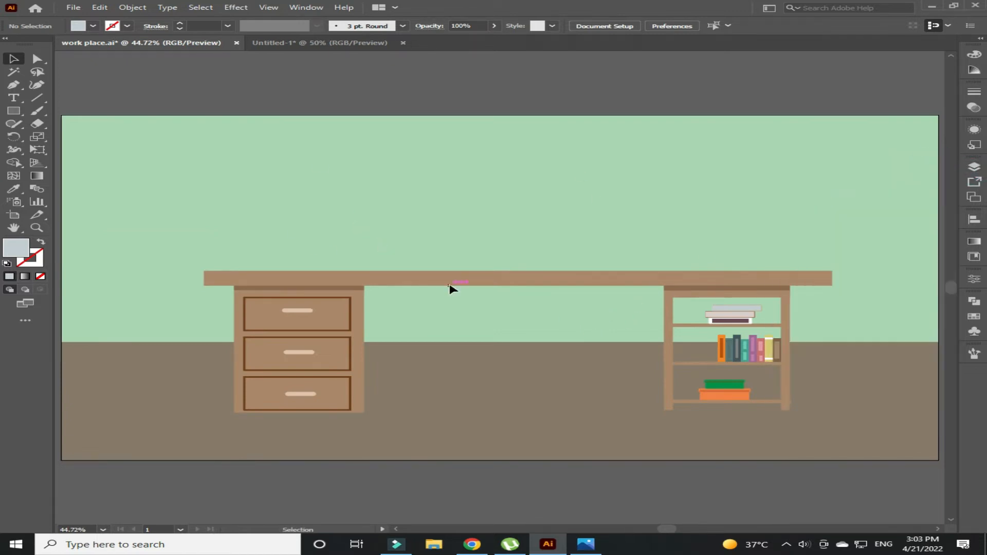
# Draw a long thin bar on the floor between the drawer cabinet and the shelves and fill it dark teal.
pyautogui.click(12, 112)
pyautogui.moveTo(436, 383); pyautogui.dragTo(595, 391)
pyautogui.doubleClick(18, 247)
pyautogui.hotkey('ctrl', 'v')
pyautogui.click(485, 282)
pyautogui.click(566, 431)
# Round the floor bar's ends and add a narrow rounded upright of the same dark teal across its right part.
pyautogui.hotkey('ctrl', '+')
pyautogui.hotkey('ctrl', '+')
pyautogui.hotkey('ctrl', '+')
pyautogui.hotkey('ctrl', '+')
pyautogui.moveTo(517, 438); pyautogui.dragTo(268, 132)
pyautogui.moveTo(447, 307)
pyautogui.mouseDown()
pyautogui.moveTo(522, 425)
pyautogui.moveTo(469, 353)
pyautogui.mouseUp()
pyautogui.press('v')
pyautogui.moveTo(474, 394); pyautogui.dragTo(476, 346)
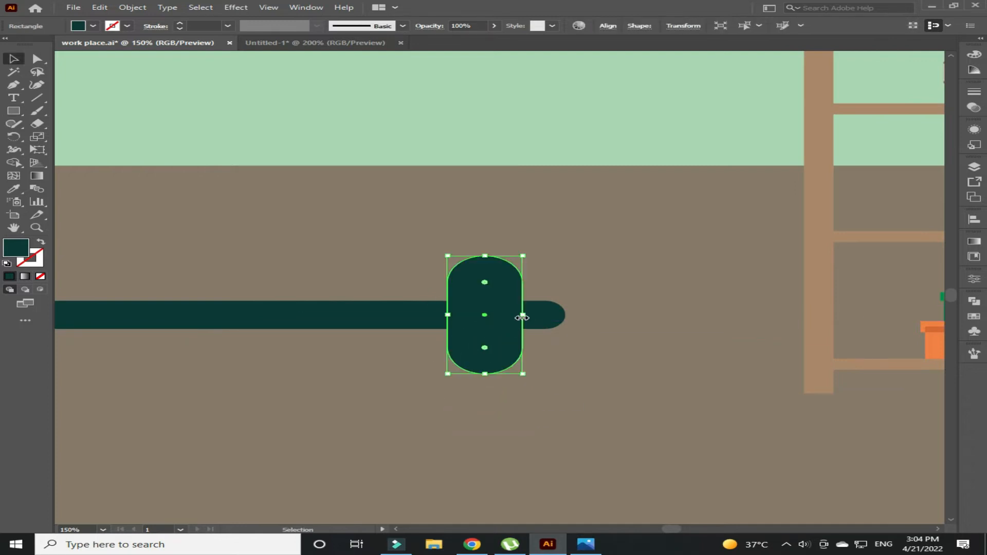
pyautogui.moveTo(527, 250); pyautogui.dragTo(467, 344)
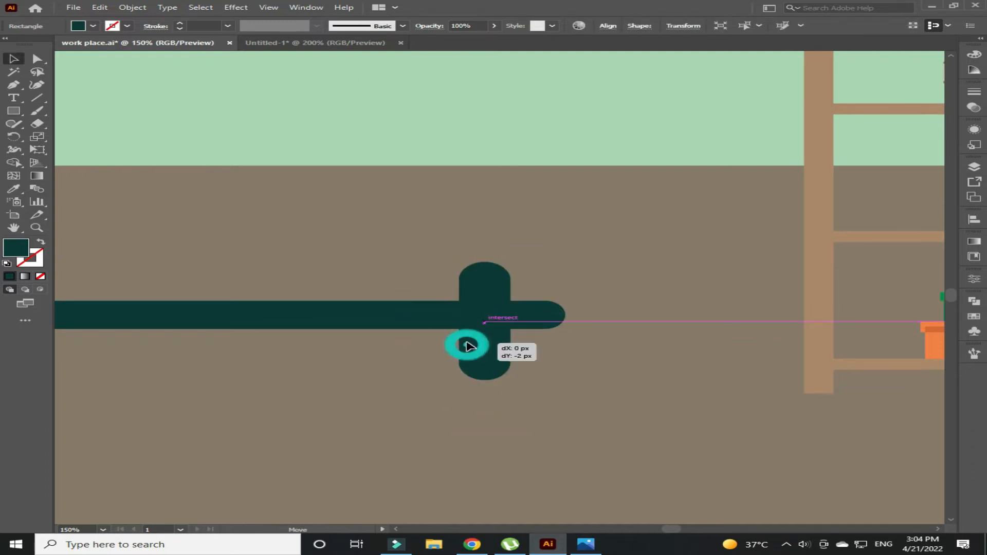
pyautogui.moveTo(363, 210)
pyautogui.mouseDown()
pyautogui.moveTo(497, 344)
pyautogui.moveTo(388, 304)
pyautogui.moveTo(532, 315)
pyautogui.mouseUp()
pyautogui.click(14, 163)
pyautogui.keyDown('alt'); pyautogui.click(470, 286); pyautogui.keyUp('alt')
pyautogui.press('v')
pyautogui.hotkey('ctrl', 'z')
pyautogui.hotkey('ctrl', 'z')
# Cut away the part of the rounded upright above the bar with Shape Builder.
pyautogui.click(14, 163)
pyautogui.keyDown('alt'); pyautogui.click(489, 288); pyautogui.keyUp('alt')
pyautogui.press('v')
pyautogui.click(519, 261)
# Copy the short leg twice along the bar, once near its middle and once near its left end.
pyautogui.click(472, 352)
pyautogui.hotkey('ctrl', '-')
pyautogui.hotkey('ctrl', '-')
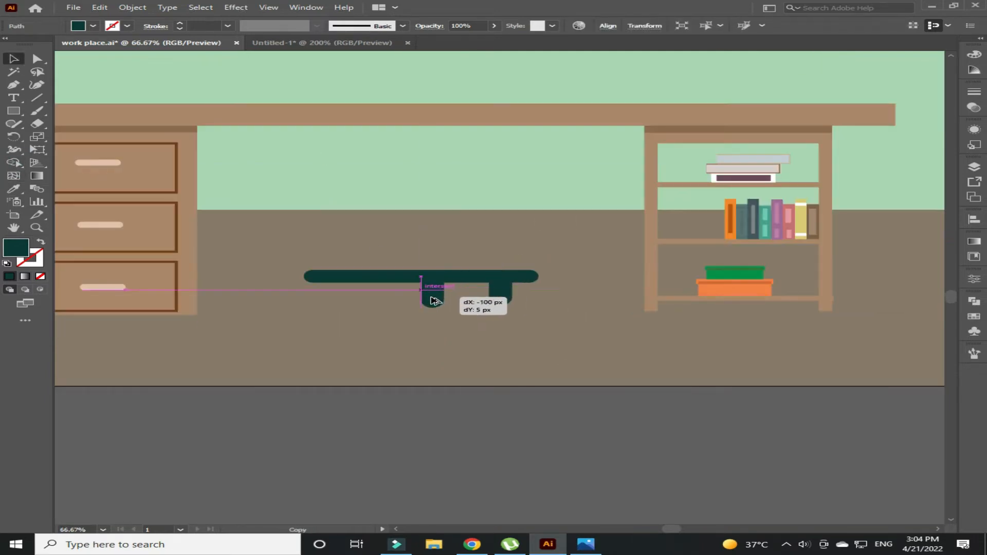
pyautogui.moveTo(426, 301); pyautogui.dragTo(332, 302)
pyautogui.click(402, 339)
# Merge the bar with its three legs using Shape Builder and centre the middle leg between the outer ones.
pyautogui.moveTo(322, 246); pyautogui.dragTo(531, 320)
pyautogui.click(14, 162)
pyautogui.moveTo(312, 274); pyautogui.dragTo(323, 275)
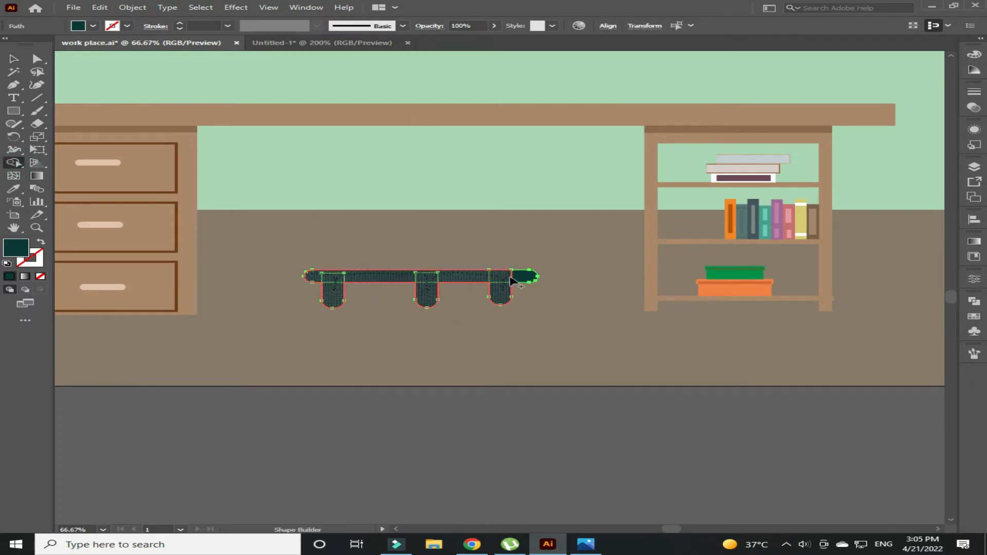
pyautogui.moveTo(512, 281); pyautogui.dragTo(534, 277)
pyautogui.press('v')
pyautogui.click(387, 377)
pyautogui.click(433, 310)
pyautogui.press('a')
pyautogui.moveTo(430, 308); pyautogui.dragTo(426, 307)
# Group the chair base's shapes and move the base slightly lower on the floor.
pyautogui.moveTo(246, 260); pyautogui.dragTo(534, 308)
pyautogui.rightClick(468, 276)
pyautogui.click(491, 343)
pyautogui.click(414, 379)
pyautogui.moveTo(415, 292); pyautogui.dragTo(460, 297)
pyautogui.click(393, 374)
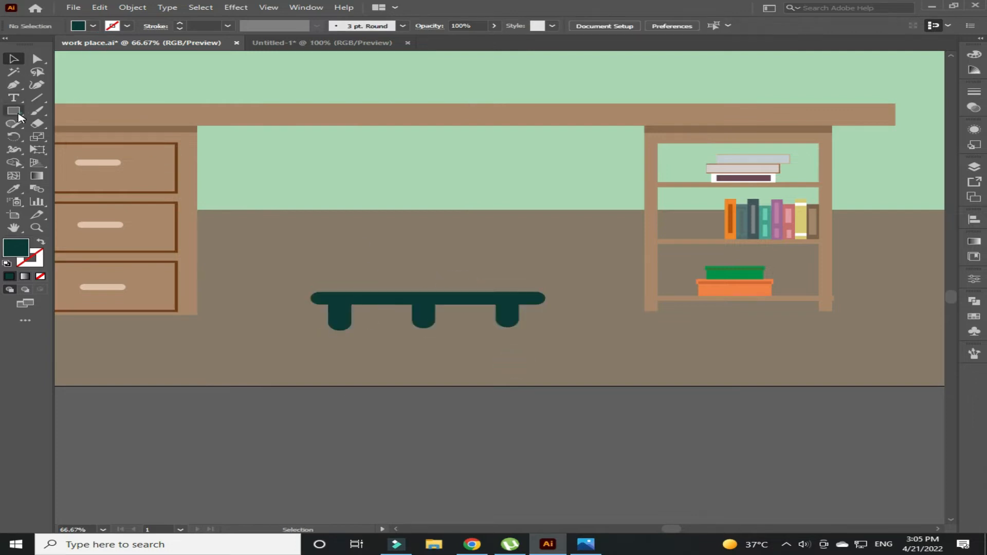
# Draw a small near-black green block and stand it on the middle of the chair base.
pyautogui.moveTo(407, 244)
pyautogui.mouseDown()
pyautogui.moveTo(439, 293)
pyautogui.moveTo(412, 268)
pyautogui.moveTo(425, 260)
pyautogui.mouseUp()
pyautogui.doubleClick(16, 248)
pyautogui.click(249, 403)
pyautogui.click(485, 282)
pyautogui.press('v')
pyautogui.click(422, 261)
pyautogui.click(472, 260)
pyautogui.click(436, 270)
pyautogui.click(431, 278)
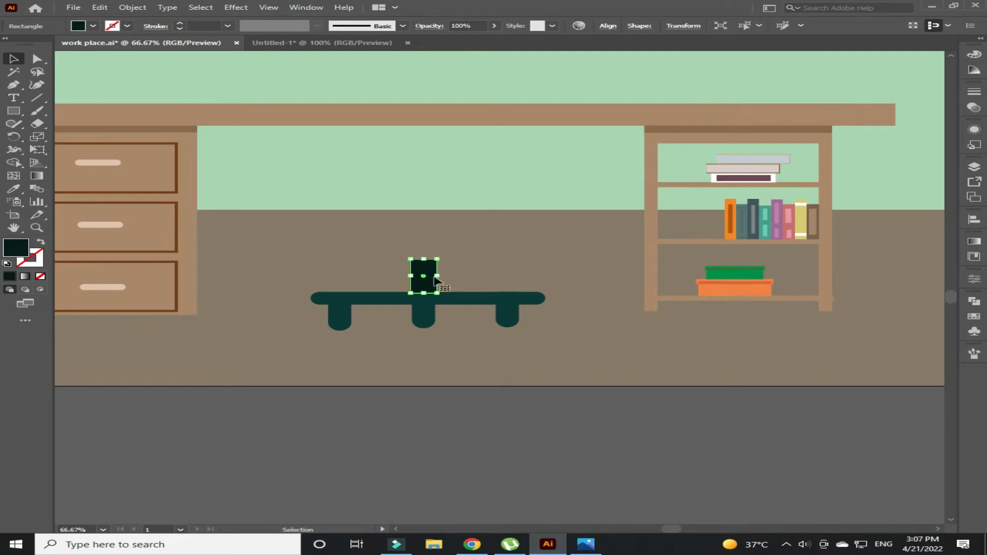
pyautogui.moveTo(433, 277); pyautogui.dragTo(431, 277)
# Place a narrower copy of the dark block above it as a post and fill it off-white.
pyautogui.moveTo(425, 286); pyautogui.dragTo(427, 249)
pyautogui.doubleClick(16, 248)
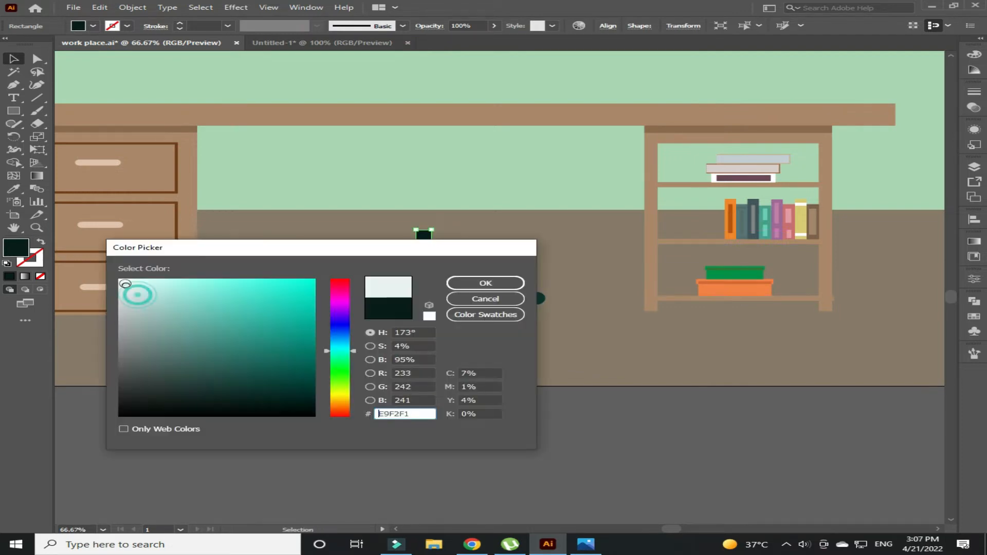
pyautogui.click(497, 283)
# Send the off-white post to the back and centre it over the dark block.
pyautogui.rightClick(422, 252)
pyautogui.moveTo(511, 448)
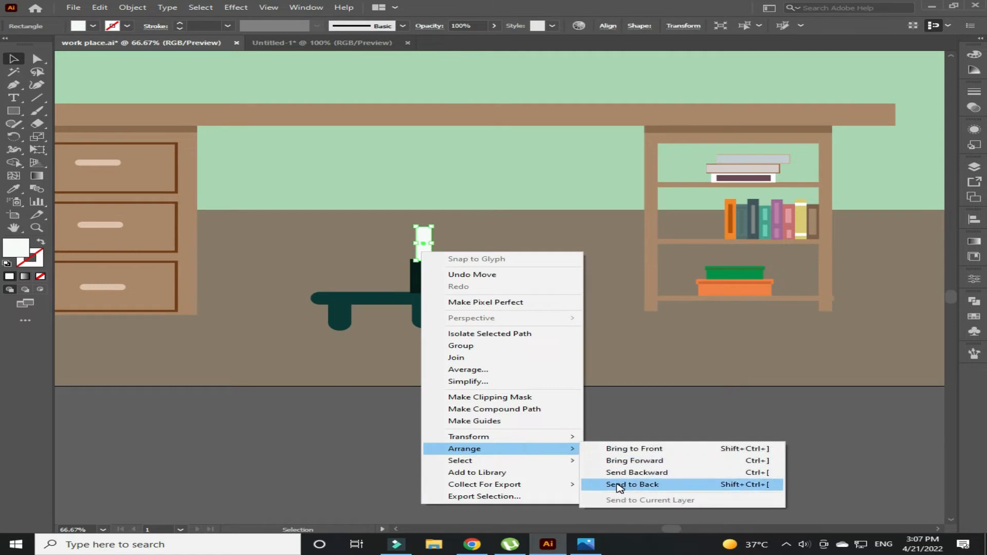
pyautogui.click(619, 485)
pyautogui.click(426, 216)
pyautogui.click(423, 246)
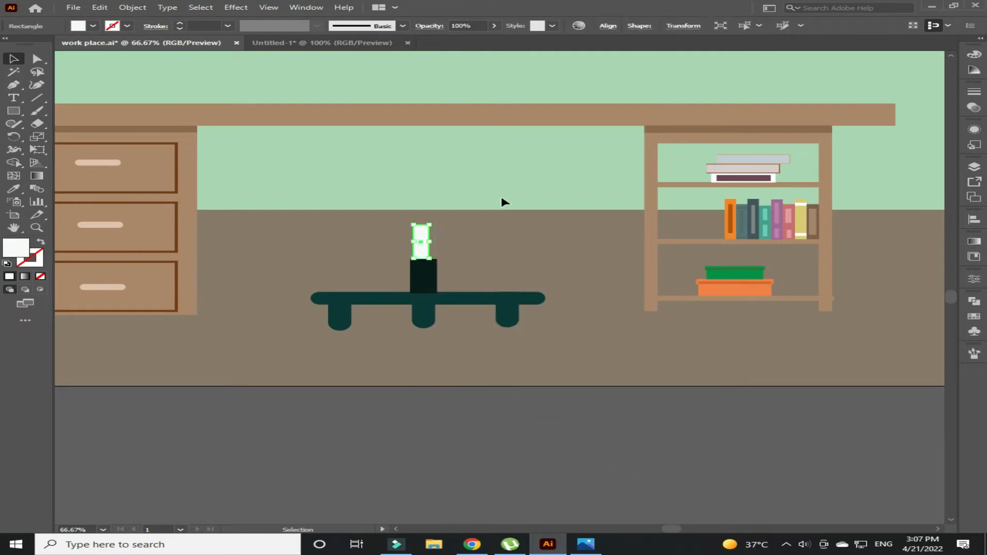
pyautogui.moveTo(435, 242); pyautogui.dragTo(428, 252)
pyautogui.click(508, 211)
# Draw a wide bar with rounded ends above the post as the seat, sampling the base's dark teal.
pyautogui.moveTo(297, 205); pyautogui.dragTo(588, 227)
pyautogui.press('i')
pyautogui.click(502, 293)
pyautogui.press('v')
pyautogui.moveTo(488, 217); pyautogui.dragTo(464, 218)
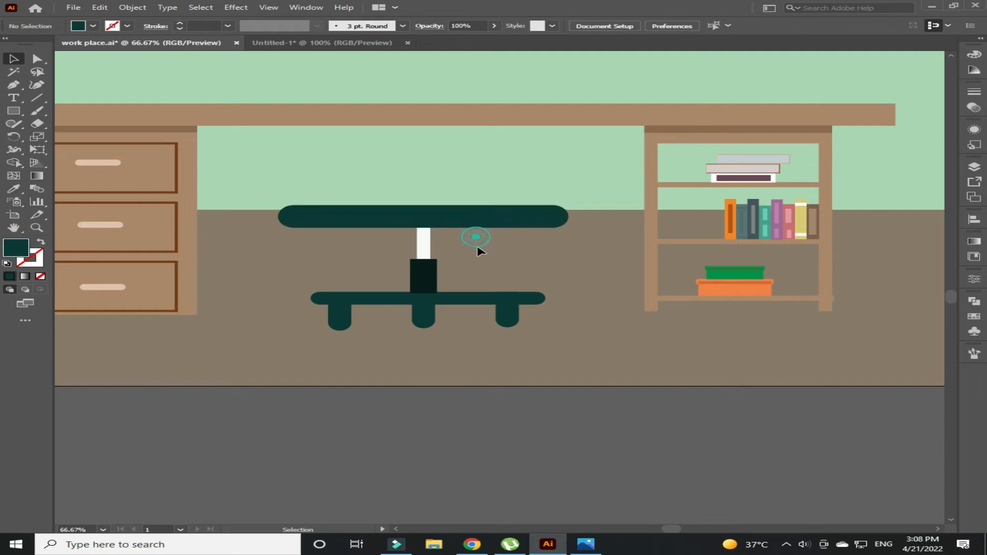
# Shorten the seat bar to about the base's width and centre it over the post.
pyautogui.moveTo(569, 216); pyautogui.dragTo(545, 217)
pyautogui.moveTo(423, 206); pyautogui.dragTo(461, 223)
pyautogui.click(458, 266)
pyautogui.click(535, 268)
# Draw a tall upright from the seat to the desktop's upper edge and round its two top corners.
pyautogui.moveTo(409, 105)
pyautogui.mouseDown()
pyautogui.moveTo(427, 231)
pyautogui.moveTo(435, 233)
pyautogui.moveTo(425, 227)
pyautogui.mouseUp()
pyautogui.press('v')
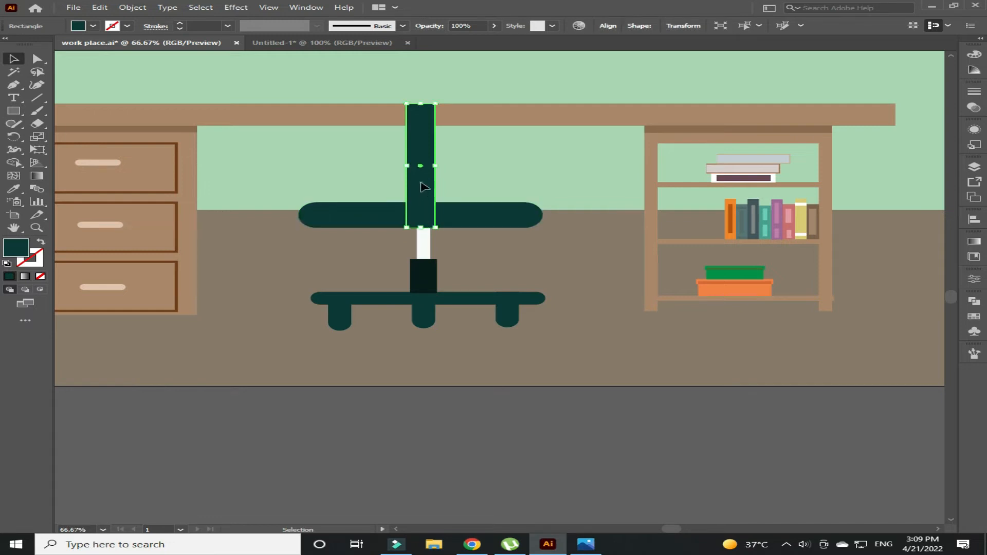
pyautogui.click(472, 160)
pyautogui.press('a')
pyautogui.click(438, 104)
pyautogui.keyDown('shift'); pyautogui.click(410, 104); pyautogui.keyUp('shift')
pyautogui.moveTo(421, 113); pyautogui.dragTo(424, 127)
pyautogui.press('v')
# Recolour the tall upright with the near-black of the lower block and align it over the post.
pyautogui.click(432, 172)
pyautogui.press('i')
pyautogui.click(432, 276)
pyautogui.press('v')
pyautogui.click(533, 270)
pyautogui.moveTo(406, 185); pyautogui.dragTo(415, 188)
pyautogui.click(418, 170)
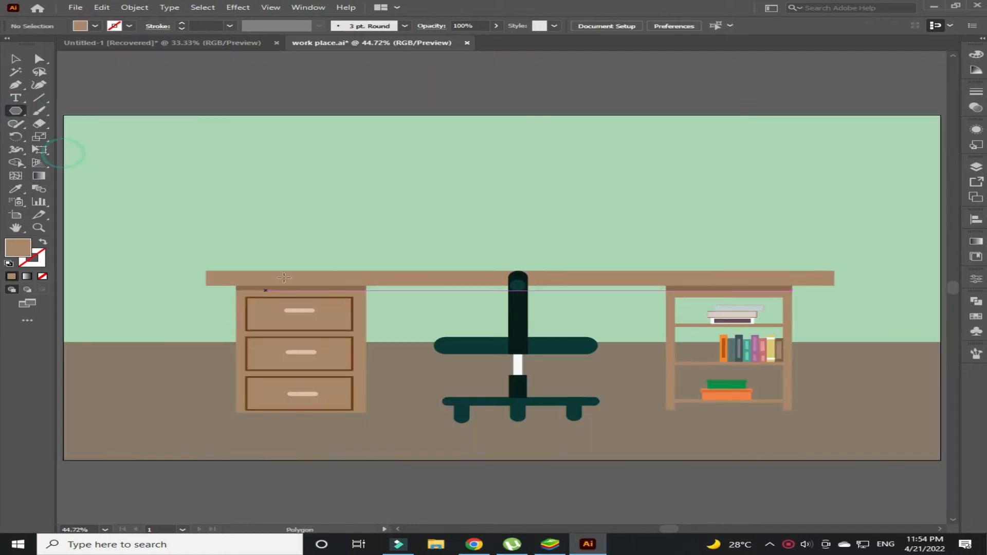
# Draw a large triangle over the upright's top as the backrest and sample the seat's dark teal for it.
pyautogui.moveTo(378, 209); pyautogui.dragTo(590, 312)
pyautogui.press('Down')
pyautogui.press('Down')
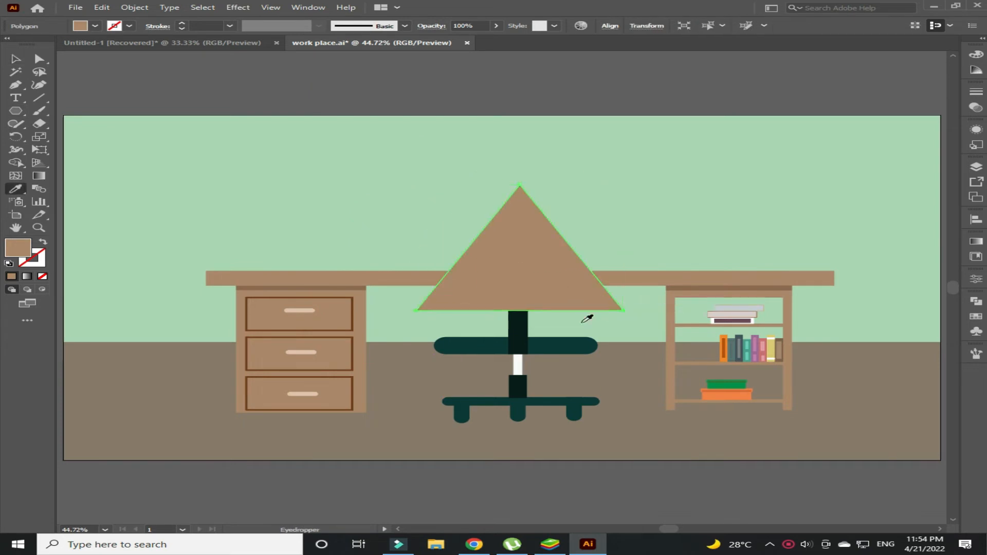
pyautogui.press('i')
pyautogui.click(580, 345)
pyautogui.press('v')
# Send the backrest triangle to the back and round its three corners.
pyautogui.rightClick(547, 265)
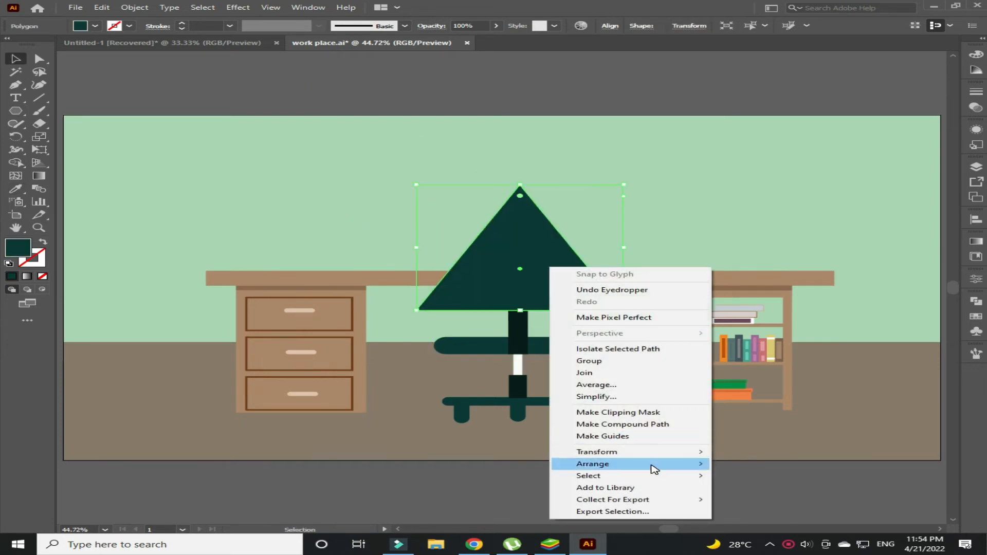
pyautogui.click(746, 494)
pyautogui.moveTo(522, 223); pyautogui.dragTo(503, 252)
# Move the rounded backrest up above the seat, centred on the tall upright.
pyautogui.moveTo(543, 287); pyautogui.dragTo(483, 271)
pyautogui.click(646, 164)
pyautogui.click(554, 261)
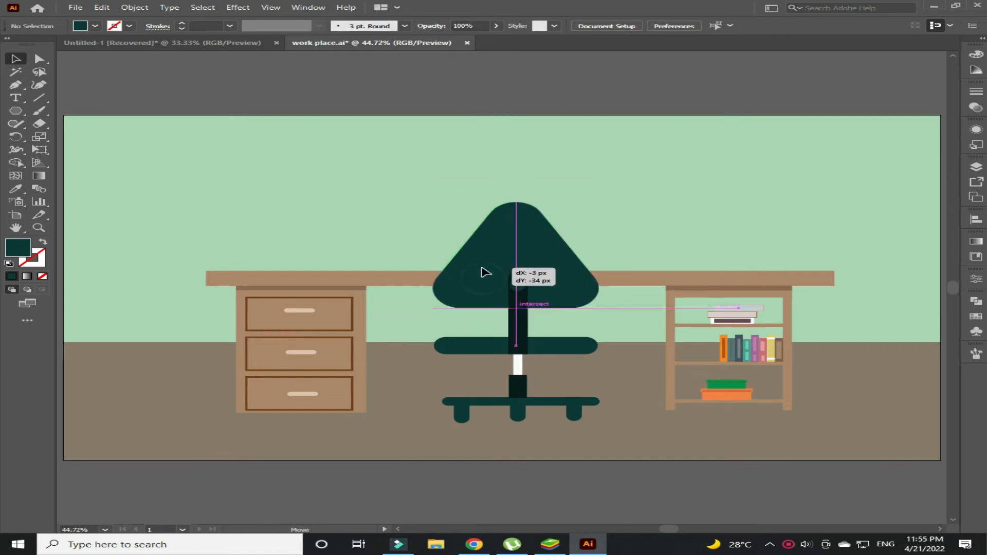
pyautogui.click(634, 269)
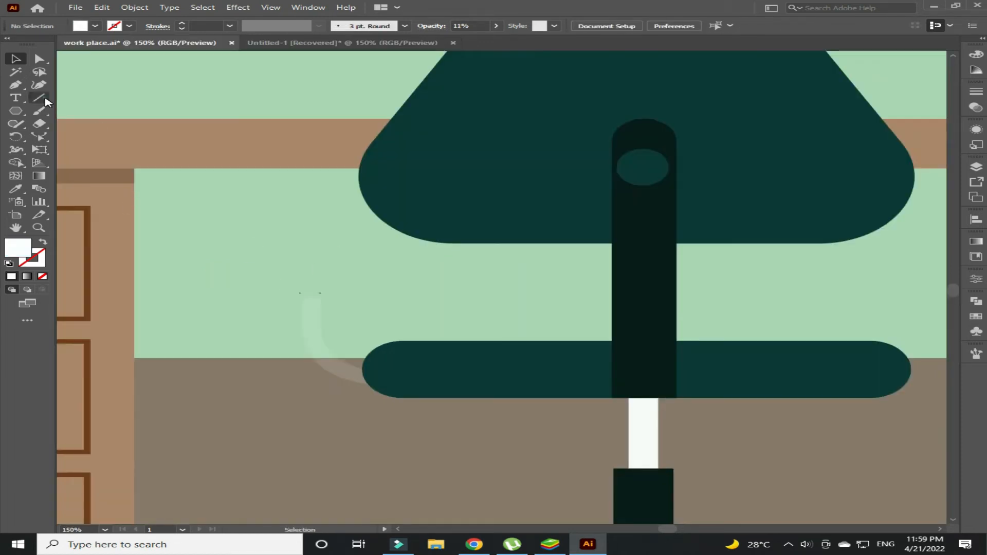
# Draw the armrest's inner edge as a curved line rising from the seat's left end, with a black outline.
pyautogui.click(379, 373)
pyautogui.press('Escape')
pyautogui.moveTo(382, 373); pyautogui.dragTo(319, 292)
pyautogui.click(37, 137)
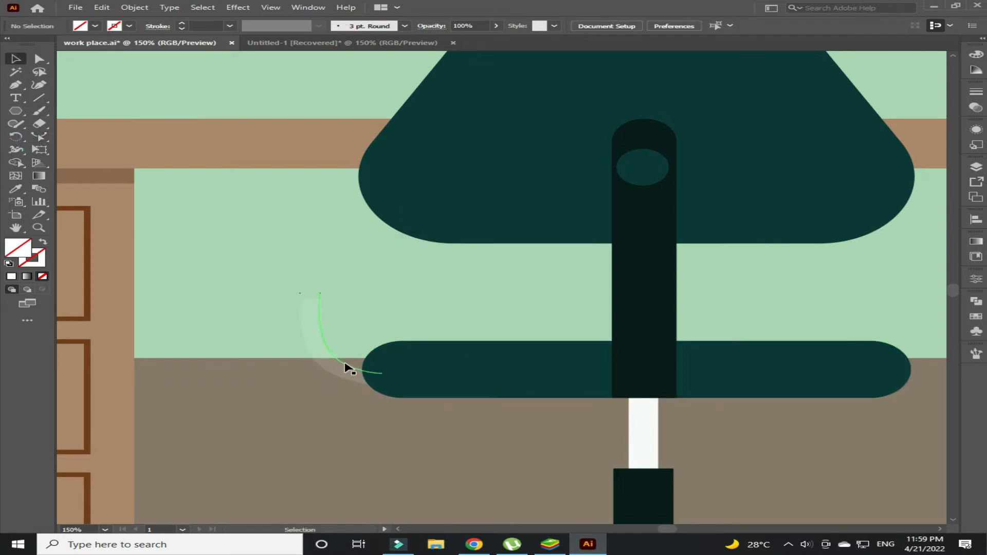
pyautogui.click(129, 26)
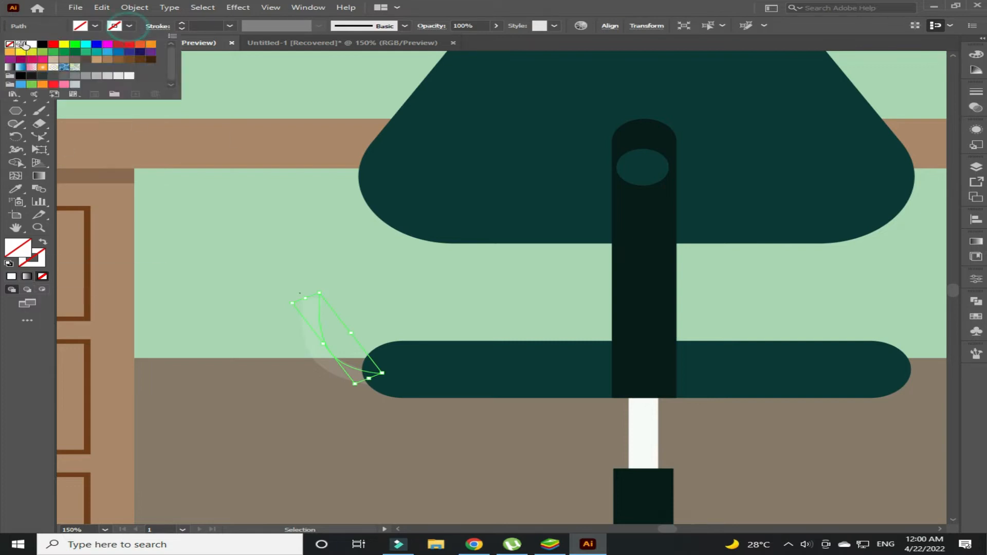
pyautogui.click(45, 45)
pyautogui.click(268, 217)
# Draw a second black line from the seat's left end and bend it parallel to the first as the armrest's outer edge.
pyautogui.click(382, 389)
pyautogui.click(507, 301)
pyautogui.moveTo(382, 389); pyautogui.dragTo(311, 329)
pyautogui.moveTo(293, 297); pyautogui.dragTo(292, 297)
pyautogui.click(39, 137)
pyautogui.moveTo(337, 343); pyautogui.dragTo(319, 360)
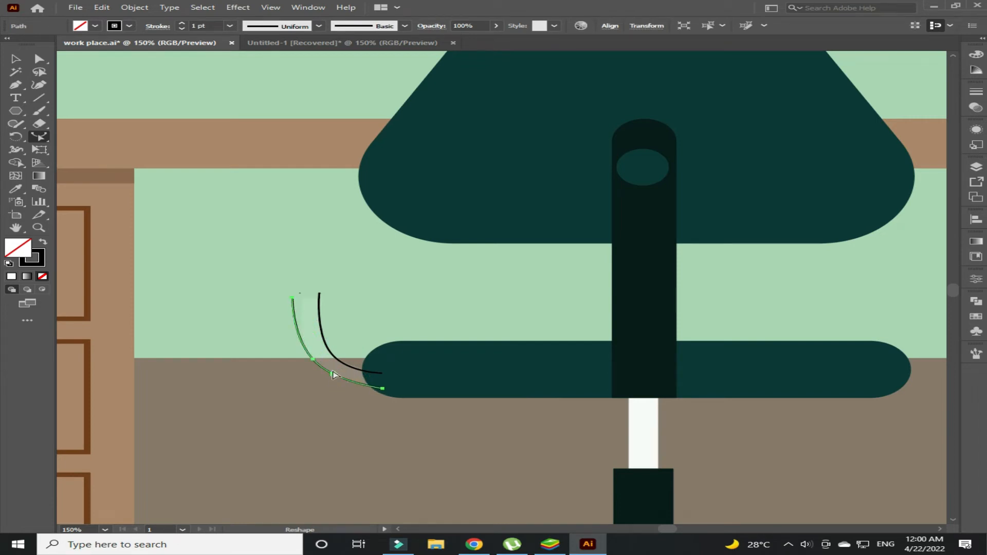
# Join the upper ends of the two armrest curves and move the outline up and clear of the seat.
pyautogui.moveTo(351, 267); pyautogui.dragTo(287, 329)
pyautogui.click(287, 329)
pyautogui.click(319, 295)
pyautogui.keyDown('shift'); pyautogui.click(299, 298); pyautogui.keyUp('shift')
pyautogui.rightClick(299, 439)
pyautogui.click(378, 379)
pyautogui.moveTo(260, 252); pyautogui.dragTo(215, 209)
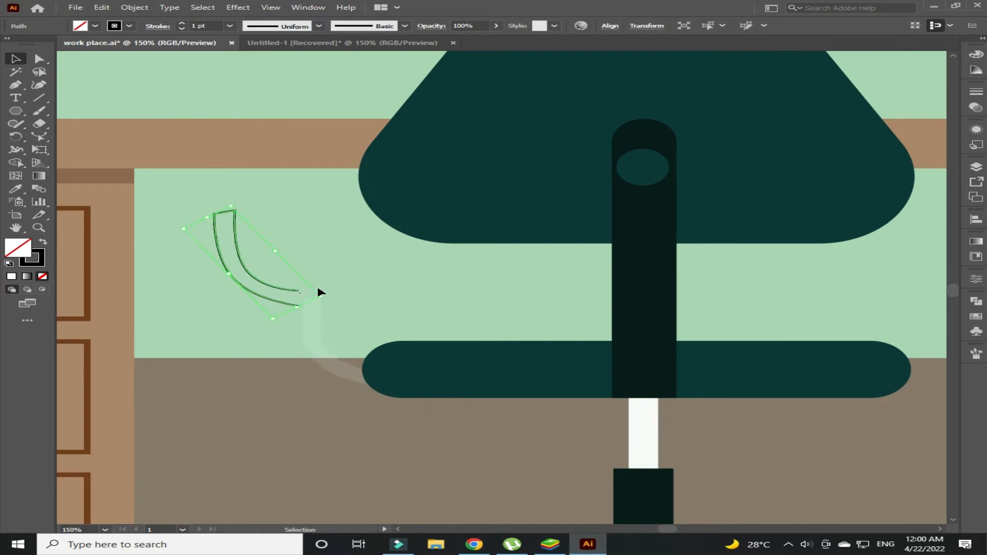
# Close the armrest outline's open lower end with a short vertical line matching its black stroke.
pyautogui.click(311, 342)
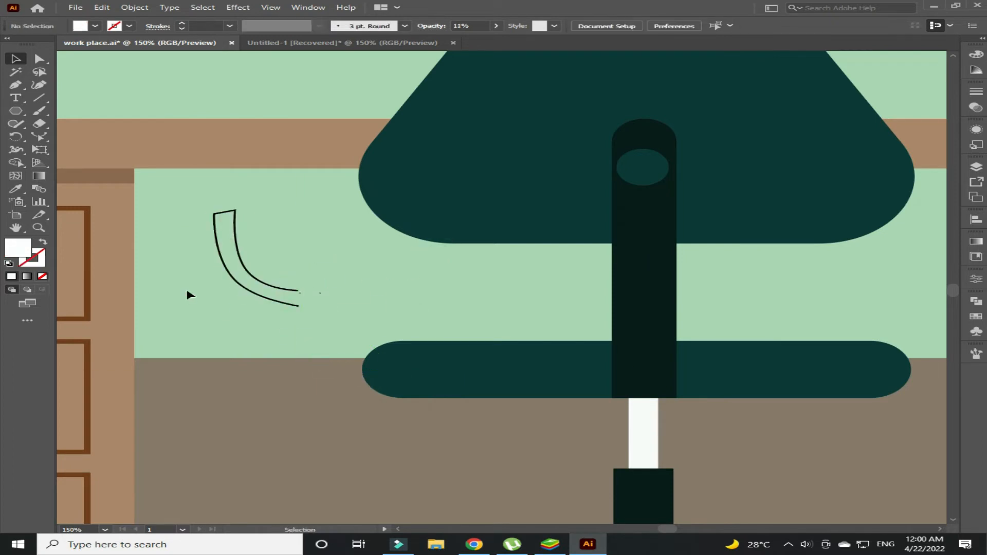
pyautogui.moveTo(301, 294); pyautogui.dragTo(298, 316)
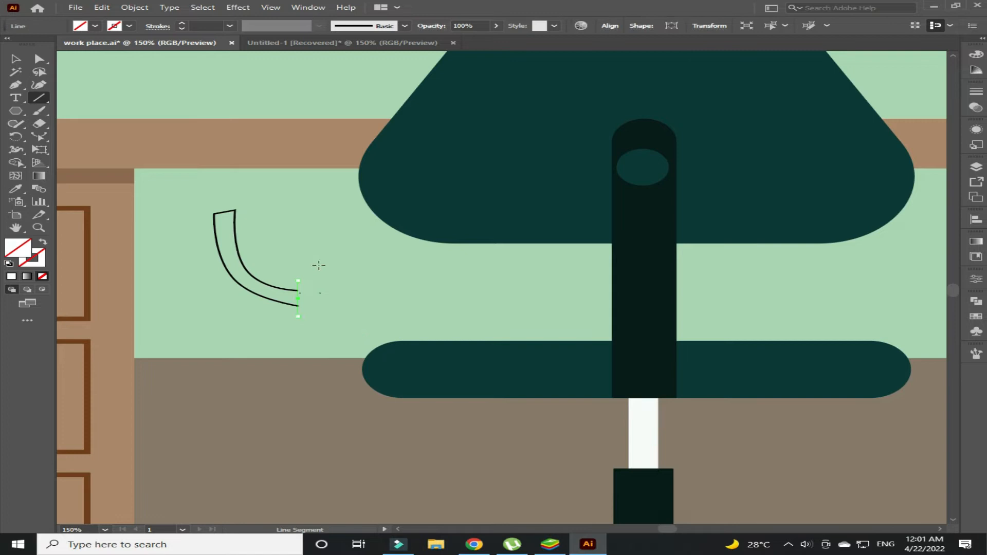
pyautogui.press('i')
pyautogui.click(245, 287)
pyautogui.click(282, 235)
pyautogui.press('i')
pyautogui.click(256, 281)
pyautogui.press('v')
pyautogui.click(284, 245)
pyautogui.moveTo(310, 252); pyautogui.dragTo(213, 305)
pyautogui.click(29, 165)
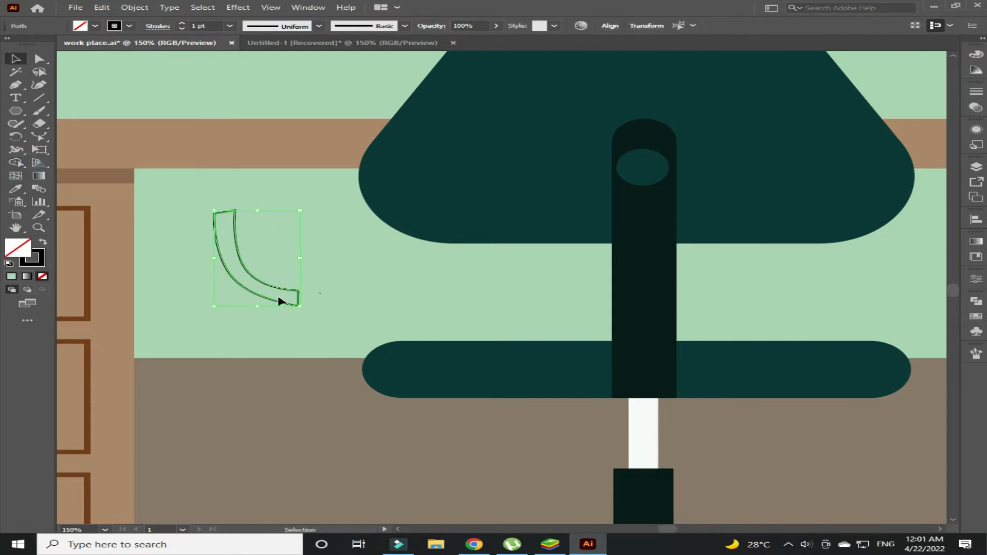
# Fill the armrest outline with the chair post's white and place it behind the seat's left end.
pyautogui.press('i')
pyautogui.click(576, 375)
pyautogui.click(644, 431)
pyautogui.press('v')
pyautogui.moveTo(274, 296); pyautogui.dragTo(315, 355)
pyautogui.rightClick(362, 373)
pyautogui.moveTo(467, 322)
pyautogui.click(581, 353)
# Raise the white armrest's top end slightly and shift the arm into place against the seat.
pyautogui.moveTo(184, 238); pyautogui.dragTo(322, 289)
pyautogui.click(33, 137)
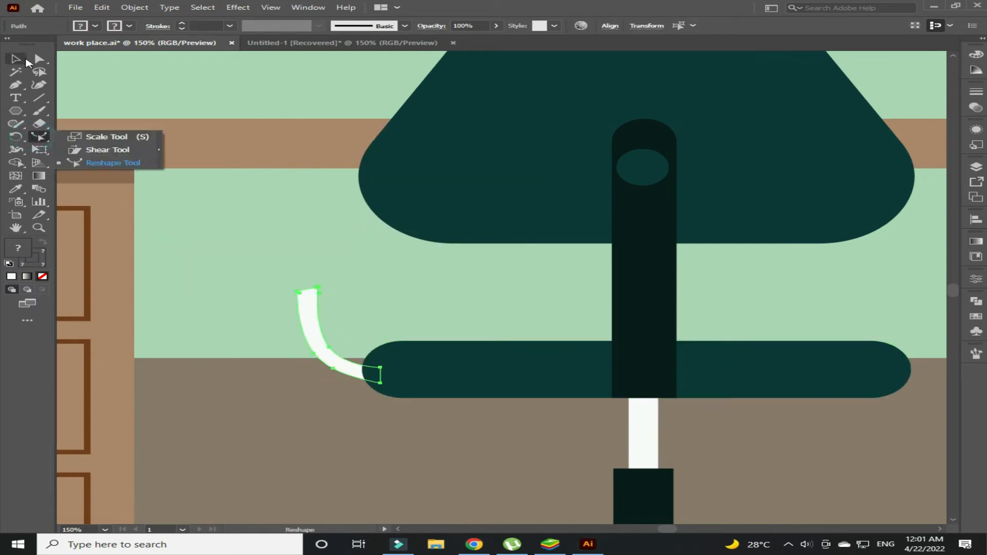
pyautogui.click(39, 58)
pyautogui.moveTo(328, 288); pyautogui.dragTo(326, 280)
pyautogui.press('v')
pyautogui.click(309, 311)
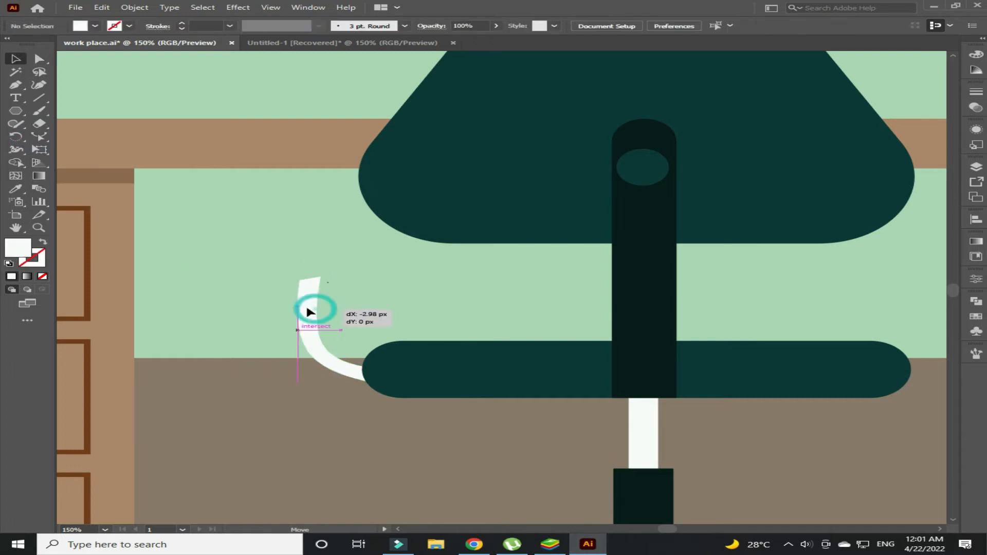
pyautogui.moveTo(361, 390)
pyautogui.mouseDown()
pyautogui.moveTo(345, 366)
pyautogui.moveTo(378, 384)
pyautogui.mouseUp()
pyautogui.click(403, 269)
# Add a small rectangle in the backrest's teal on top of the armrest and fully round it as a pad.
pyautogui.press('i')
pyautogui.click(383, 206)
pyautogui.rightClick(16, 111)
pyautogui.click(82, 123)
pyautogui.moveTo(275, 255); pyautogui.dragTo(356, 299)
pyautogui.press('v')
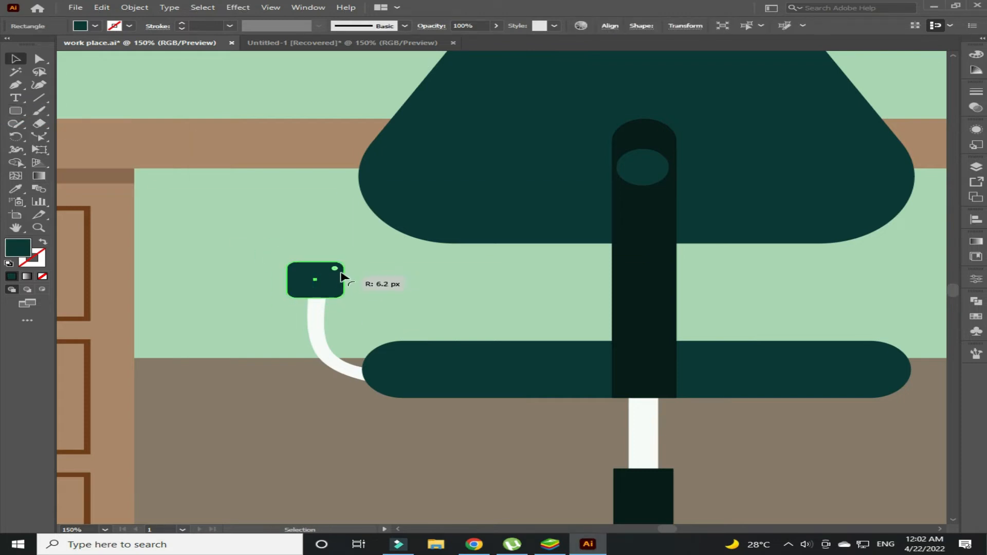
pyautogui.press('Down')
pyautogui.press('Down')
pyautogui.press('Down')
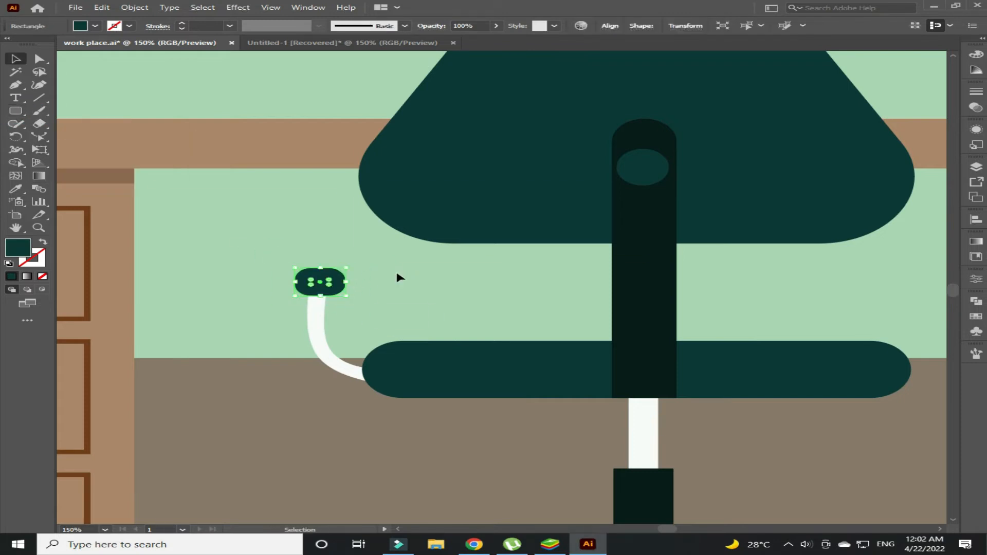
# Mirror a copy of the armrest and its pad and place it behind the seat's right end.
pyautogui.keyDown('shift'); pyautogui.click(315, 315); pyautogui.keyUp('shift')
pyautogui.rightClick(312, 325)
pyautogui.moveTo(421, 246)
pyautogui.click(509, 299)
pyautogui.click(633, 367)
pyautogui.moveTo(360, 355); pyautogui.dragTo(702, 324)
pyautogui.rightClick(699, 322)
pyautogui.click(564, 302)
pyautogui.click(581, 282)
pyautogui.hotkey('ctrl', 'shift', 'a')
pyautogui.hotkey('ctrl', '0')
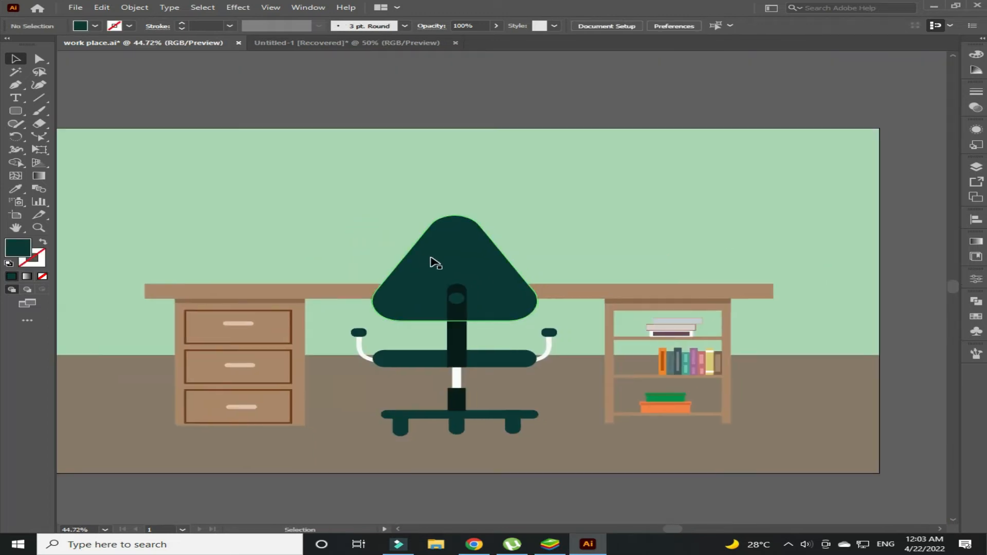
# Hide the chair's teal backrest triangle in Layer 3.
pyautogui.click(434, 259)
pyautogui.press('F7')
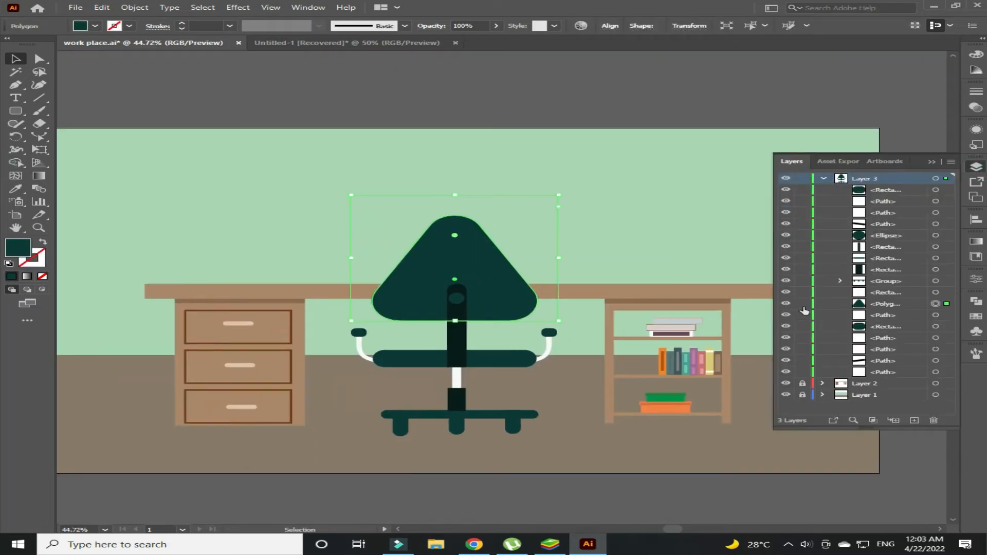
pyautogui.click(785, 303)
pyautogui.press('F7')
# Draw a long thin rectangle above the desk, centred on the chair, and fill it with the post's white.
pyautogui.moveTo(16, 110); pyautogui.dragTo(67, 107)
pyautogui.moveTo(360, 259); pyautogui.dragTo(566, 273)
pyautogui.press('v')
pyautogui.press('i')
pyautogui.click(457, 379)
pyautogui.press('v')
pyautogui.moveTo(484, 270); pyautogui.dragTo(478, 273)
# Round the two bottom corners of the white strip to a radius of about 11 px.
pyautogui.press('a')
pyautogui.click(359, 274)
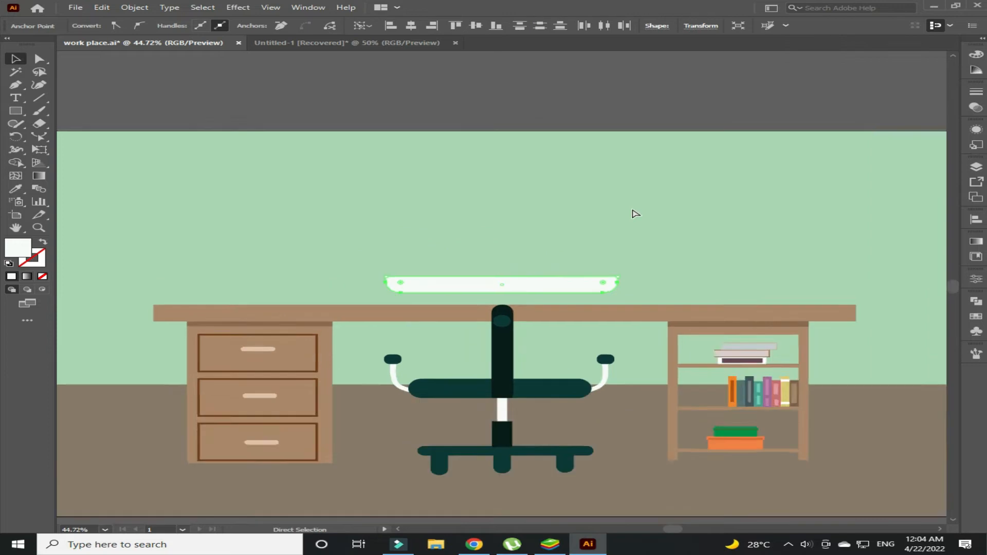
pyautogui.hotkey('ctrl', '=')
pyautogui.hotkey('ctrl', '=')
pyautogui.hotkey('ctrl', '=')
pyautogui.click(849, 302)
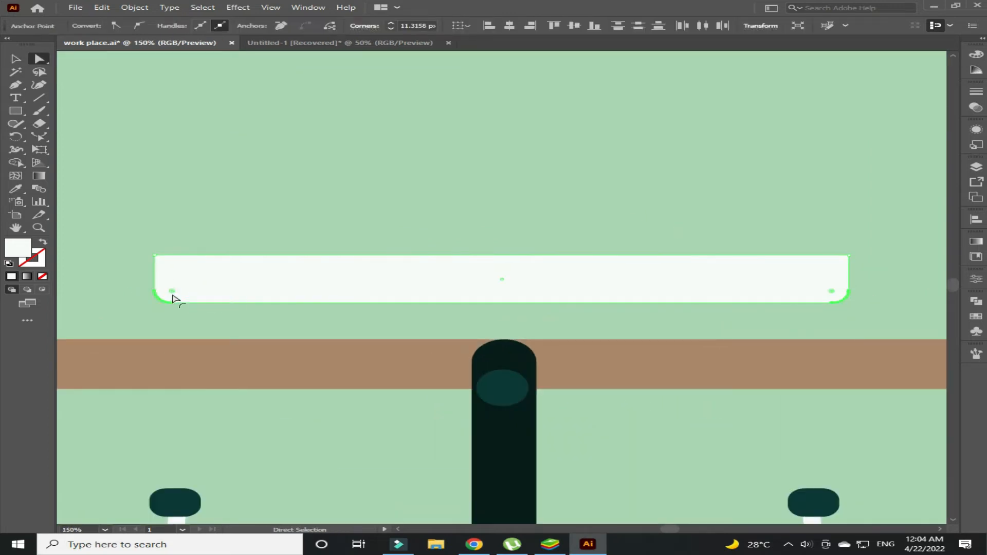
pyautogui.hotkey('ctrl', 'shift', 'a')
# Draw a small sticky note over the white strip's left end and fill it yellow.
pyautogui.press('v')
pyautogui.moveTo(174, 261); pyautogui.dragTo(247, 322)
pyautogui.click(16, 59)
pyautogui.doubleClick(18, 248)
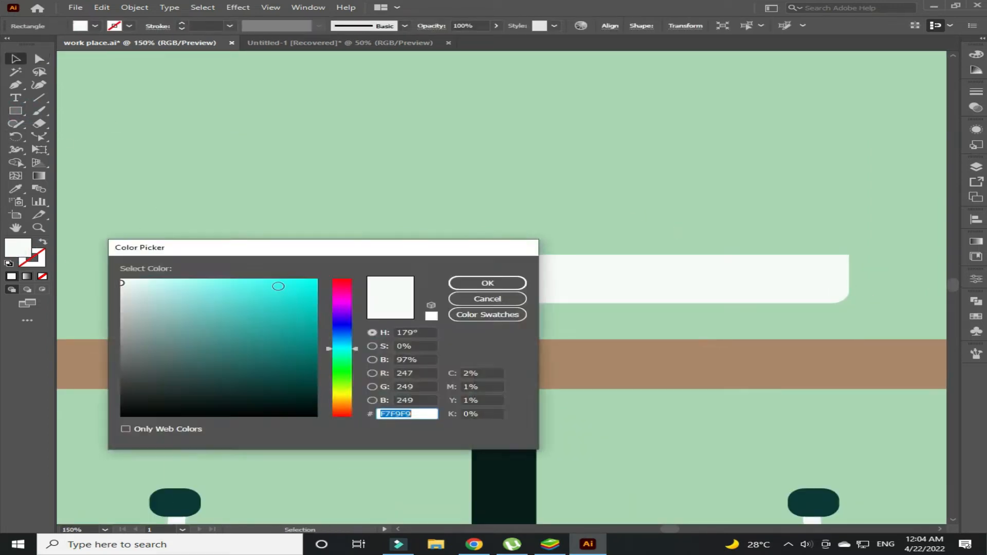
pyautogui.hotkey('ctrl', 'v')
pyautogui.click(487, 282)
# Tilt the yellow note, add a second note beside it tilted the other way, and raise the strip with both notes.
pyautogui.click(319, 216)
pyautogui.moveTo(211, 289); pyautogui.dragTo(204, 297)
pyautogui.moveTo(240, 267)
pyautogui.mouseDown()
pyautogui.moveTo(249, 279)
pyautogui.moveTo(254, 271)
pyautogui.moveTo(319, 292)
pyautogui.mouseUp()
pyautogui.moveTo(334, 268); pyautogui.dragTo(211, 308)
pyautogui.click(360, 231)
pyautogui.moveTo(449, 283); pyautogui.dragTo(451, 246)
pyautogui.click(436, 160)
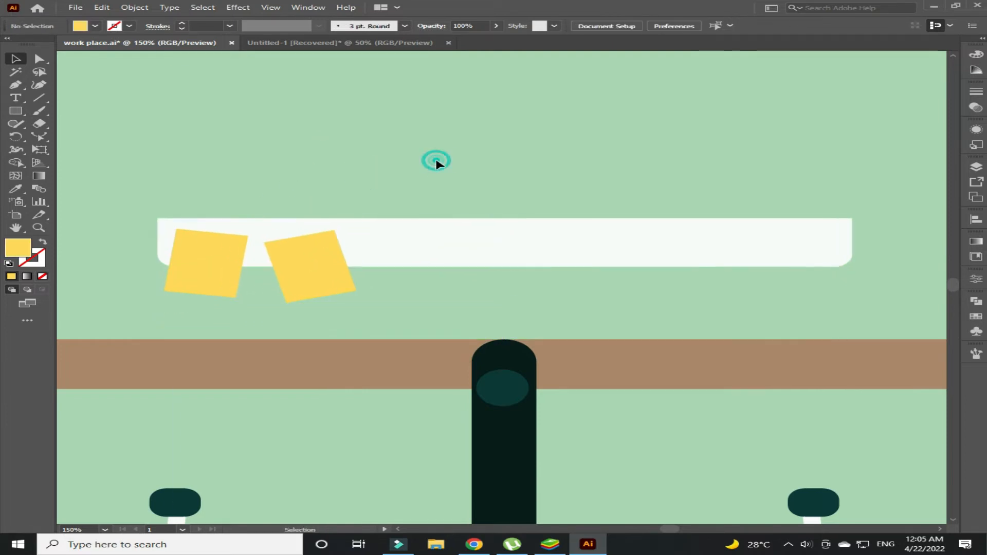
# Extend the artboard upward beyond the green wall's upper edge.
pyautogui.hotkey('ctrl', '-')
pyautogui.hotkey('ctrl', '-')
pyautogui.hotkey('ctrl', '-')
pyautogui.moveTo(267, 230); pyautogui.dragTo(127, 255)
pyautogui.click(16, 215)
pyautogui.moveTo(346, 157); pyautogui.dragTo(360, 96)
pyautogui.press('Escape')
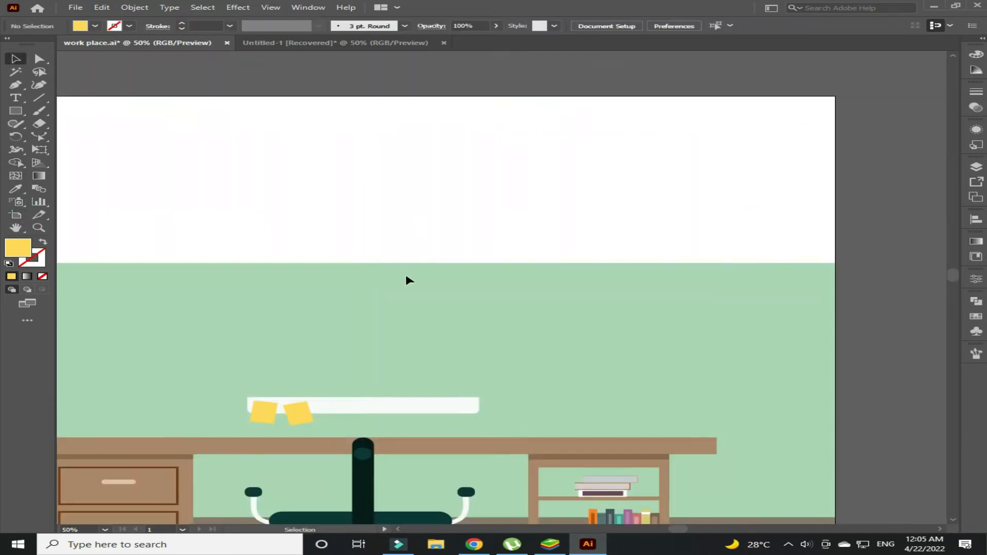
# Unlock Layer 1, stretch the green wall up to the artboard's top edge, and lock the layer again.
pyautogui.click(974, 170)
pyautogui.click(822, 201)
pyautogui.click(345, 263)
pyautogui.moveTo(344, 264); pyautogui.dragTo(353, 97)
pyautogui.hotkey('ctrl', '-')
pyautogui.click(886, 345)
pyautogui.click(972, 169)
pyautogui.click(801, 203)
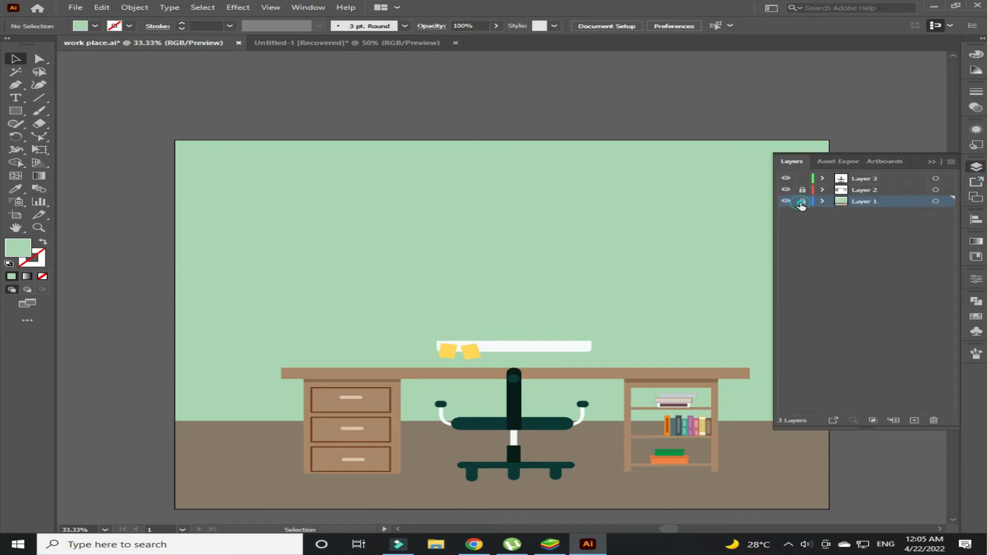
pyautogui.click(930, 161)
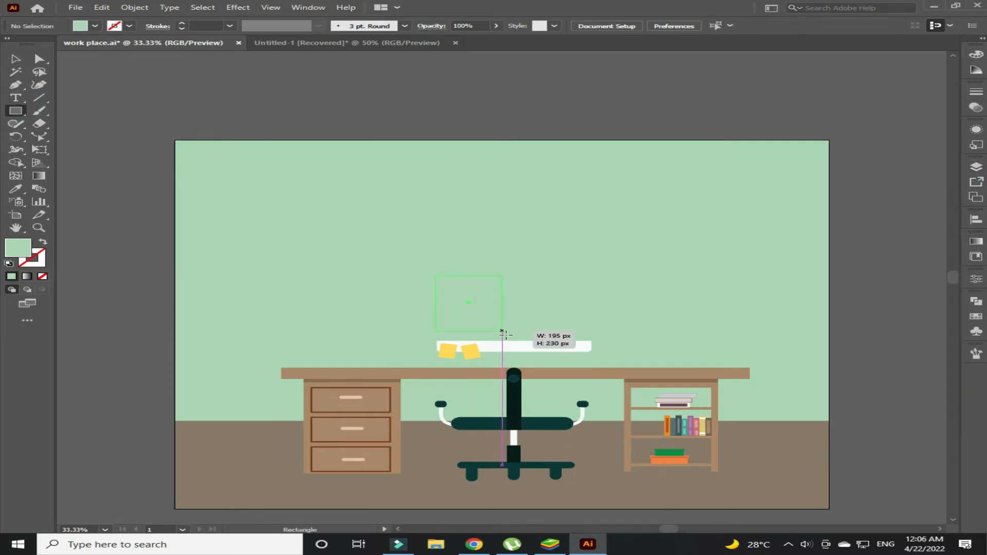
# Draw a dark navy rectangle directly above the white strip and align its sides with the strip as the monitor's body.
pyautogui.moveTo(592, 339); pyautogui.dragTo(592, 340)
pyautogui.press('v')
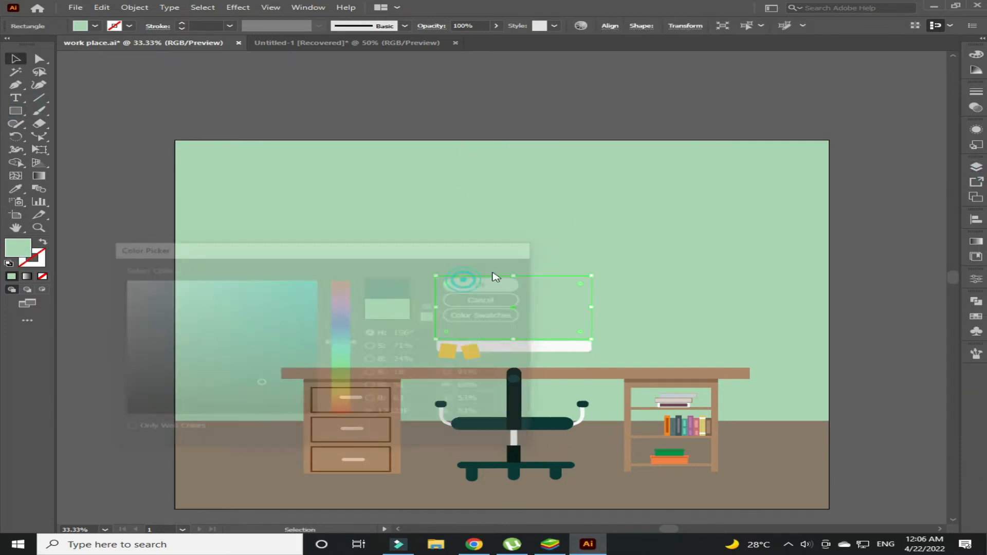
pyautogui.hotkey('ctrl', '+')
pyautogui.hotkey('ctrl', '+')
pyautogui.hotkey('ctrl', '+')
pyautogui.hotkey('ctrl', '+')
pyautogui.scroll(1, 486, 295)
pyautogui.moveTo(434, 289); pyautogui.dragTo(527, 135)
pyautogui.click(311, 264)
pyautogui.moveTo(652, 242); pyautogui.dragTo(338, 242)
pyautogui.moveTo(713, 241); pyautogui.dragTo(703, 242)
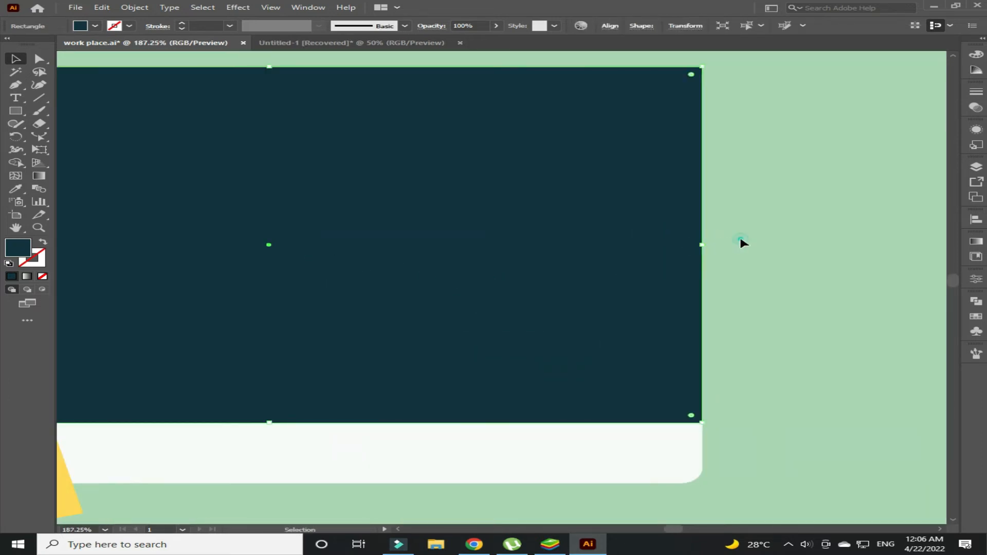
# Deselect the monitor body and save the document.
pyautogui.click(742, 243)
pyautogui.hotkey('ctrl', '1')
pyautogui.press('s')
pyautogui.hotkey('ctrl', 's')
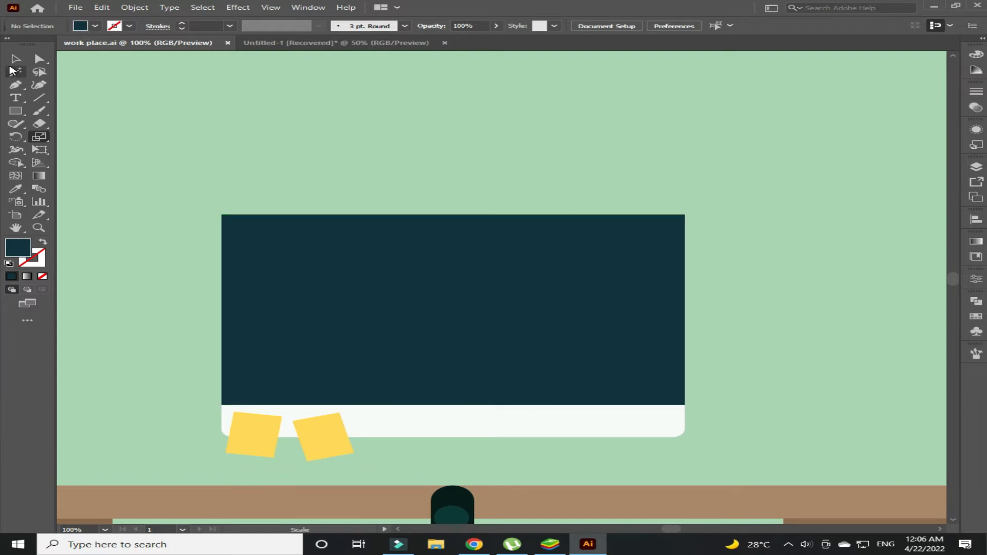
# Copy the navy rectangle in place, shrink the copy inward from all sides, and fill it with the strip's white.
pyautogui.click(15, 60)
pyautogui.click(370, 270)
pyautogui.hotkey('ctrl', 'c')
pyautogui.hotkey('ctrl', 'v')
pyautogui.hotkey('ctrl', 'z')
pyautogui.hotkey('ctrl', 'f')
pyautogui.moveTo(686, 405); pyautogui.dragTo(677, 400)
pyautogui.click(668, 341)
pyautogui.press('i')
pyautogui.click(395, 415)
pyautogui.press('v')
pyautogui.click(229, 257)
pyautogui.moveTo(231, 222); pyautogui.dragTo(236, 227)
pyautogui.click(180, 153)
pyautogui.hotkey('ctrl', 'z')
# Round only the two upper corners of the navy monitor body.
pyautogui.press('a')
pyautogui.click(222, 214)
pyautogui.keyDown('shift'); pyautogui.click(684, 214); pyautogui.keyUp('shift')
pyautogui.moveTo(675, 222); pyautogui.dragTo(664, 229)
pyautogui.press('v')
pyautogui.click(668, 167)
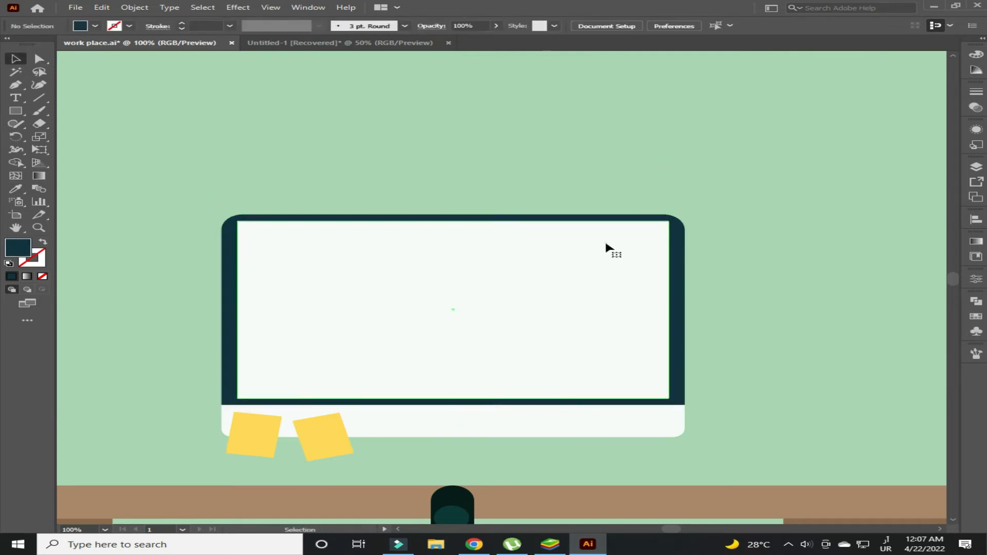
# Move the white screen's top and bottom edges slightly inward to thicken the navy bezel there.
pyautogui.click(453, 222)
pyautogui.moveTo(453, 221); pyautogui.dragTo(453, 225)
pyautogui.click(463, 183)
pyautogui.click(453, 398)
pyautogui.moveTo(453, 398); pyautogui.dragTo(454, 394)
pyautogui.click(749, 328)
pyautogui.hotkey('ctrl', '-')
pyautogui.hotkey('ctrl', '-')
pyautogui.hotkey('ctrl', '-')
pyautogui.hotkey('ctrl', '+')
pyautogui.hotkey('ctrl', '+')
pyautogui.hotkey('ctrl', '+')
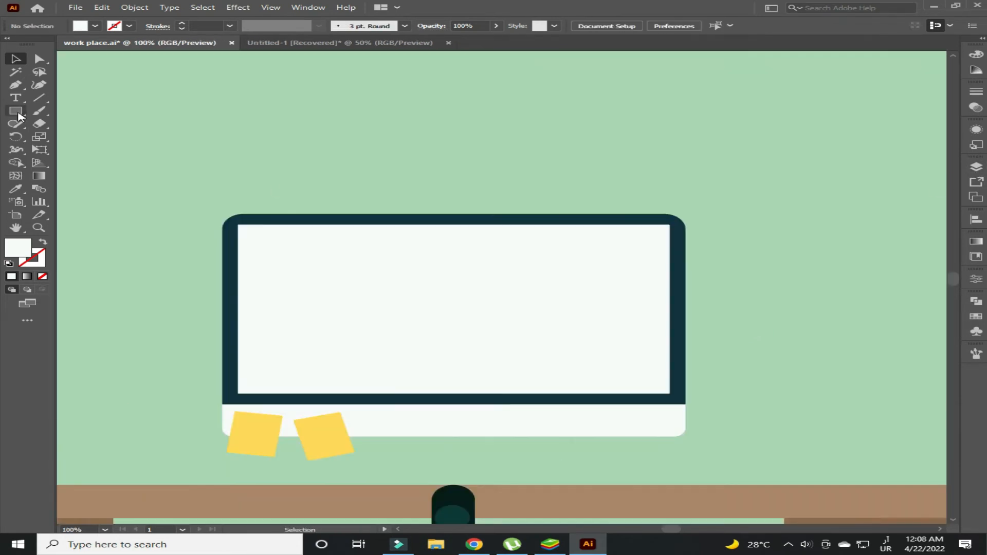
# Draw a long thin bar near the white screen's upper edge, widen it slightly, and fill it light blue.
pyautogui.moveTo(511, 240); pyautogui.dragTo(615, 238)
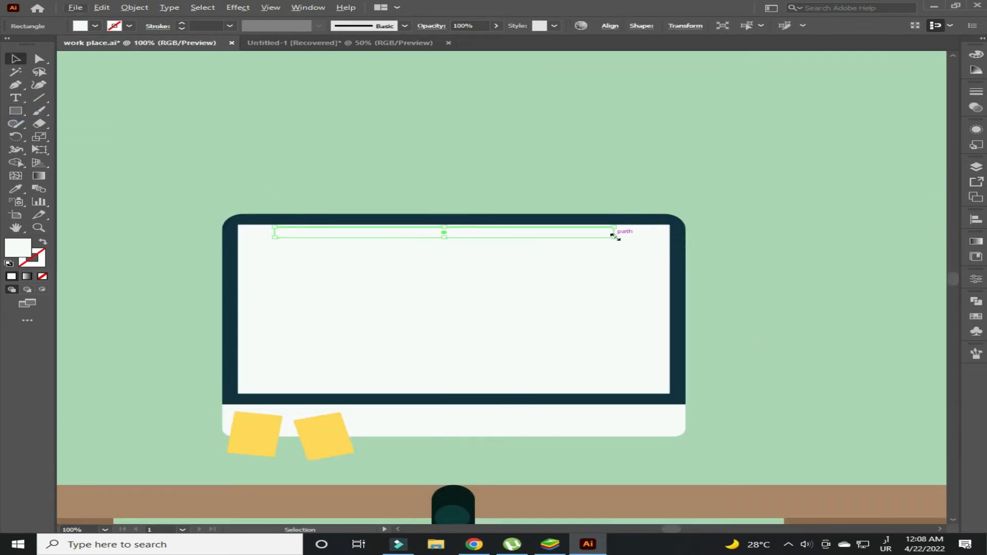
pyautogui.hotkey('ctrl', '+')
pyautogui.moveTo(843, 289); pyautogui.dragTo(863, 289)
pyautogui.moveTo(841, 295); pyautogui.dragTo(861, 299)
pyautogui.doubleClick(15, 252)
pyautogui.hotkey('ctrl', 'v')
pyautogui.click(461, 284)
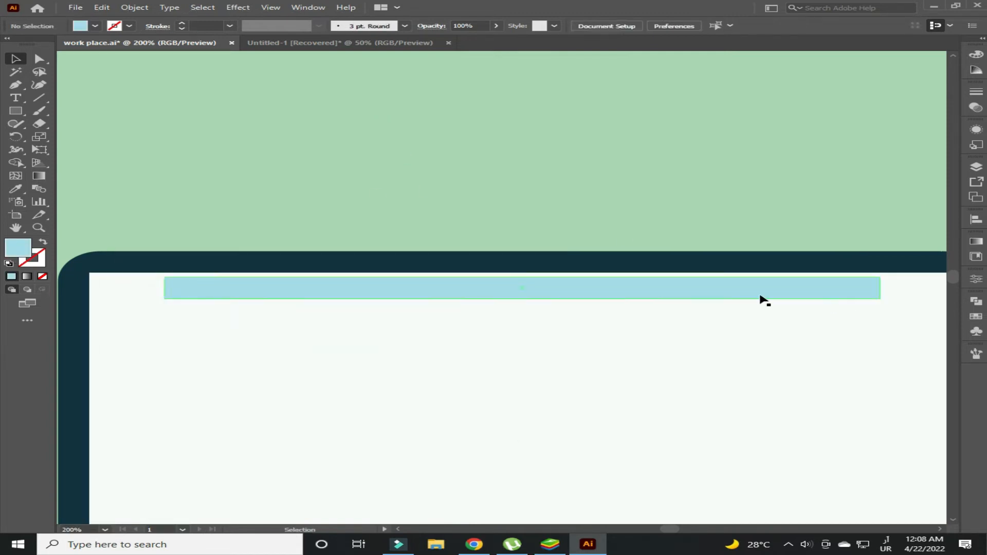
# Round only the two upper corners of the light blue bar on the monitor screen.
pyautogui.hotkey('ctrl', '-')
pyautogui.moveTo(770, 289)
pyautogui.mouseDown()
pyautogui.moveTo(776, 282)
pyautogui.moveTo(758, 293)
pyautogui.mouseUp()
pyautogui.click(705, 192)
pyautogui.press('a')
pyautogui.click(770, 292)
pyautogui.press('v')
pyautogui.hotkey('ctrl', 'shift', 'a')
# Make the light blue bar slightly taller and widen it towards both sides of the white screen.
pyautogui.moveTo(501, 297); pyautogui.dragTo(501, 303)
pyautogui.click(452, 206)
pyautogui.click(771, 291)
pyautogui.moveTo(771, 291); pyautogui.dragTo(804, 291)
pyautogui.click(374, 190)
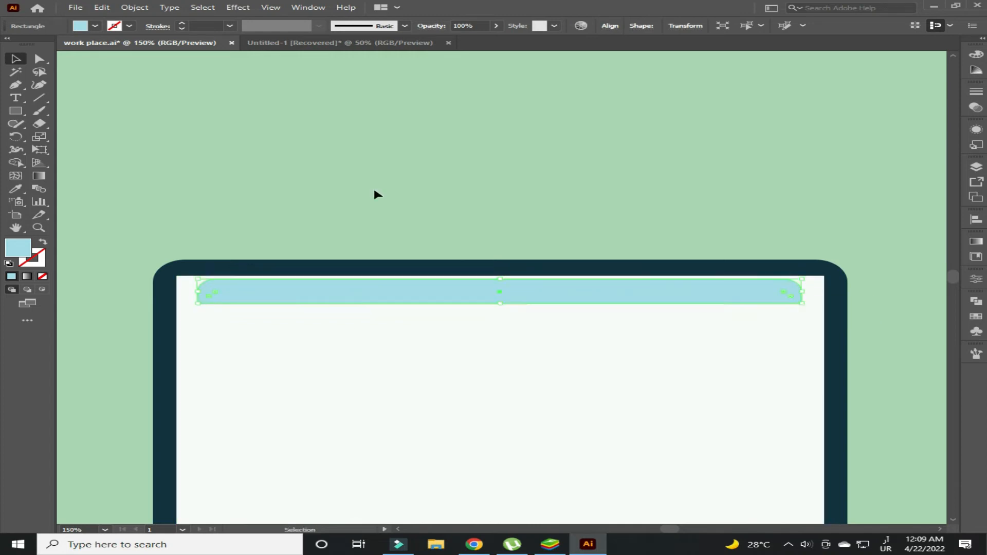
# Draw a small white circle near the light blue bar's left end and repeat it into a row of three.
pyautogui.rightClick(15, 110)
pyautogui.click(87, 137)
pyautogui.moveTo(241, 293); pyautogui.dragTo(248, 304)
pyautogui.press('v')
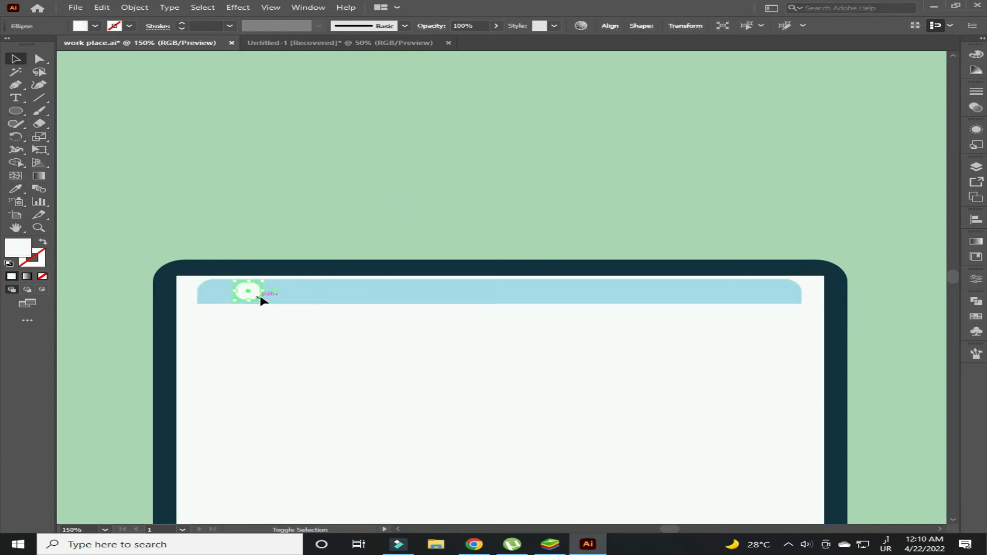
pyautogui.moveTo(248, 291); pyautogui.dragTo(285, 294)
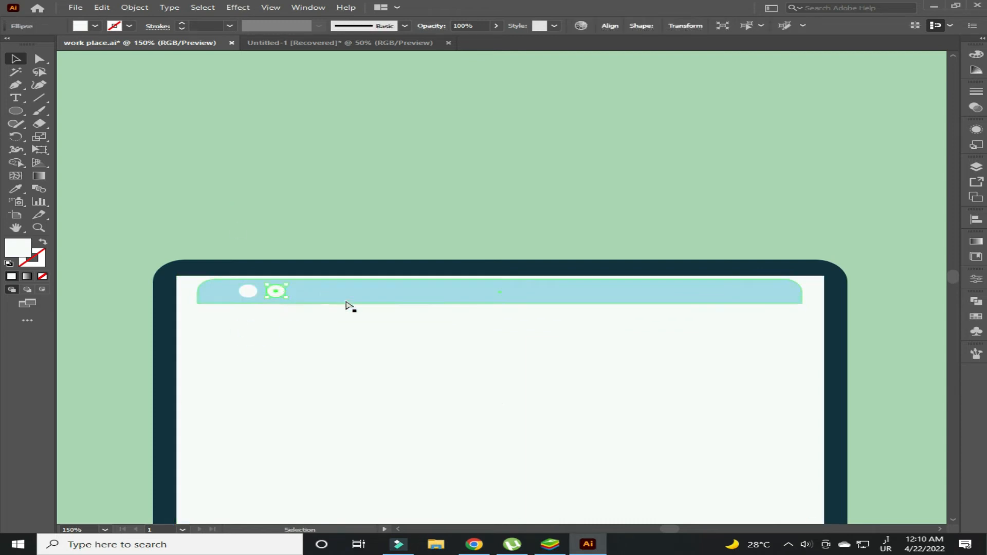
pyautogui.hotkey('ctrl', 'd')
pyautogui.click(335, 180)
# Lock the finished monitor and chair objects in the layer list.
pyautogui.click(975, 167)
pyautogui.click(822, 180)
pyautogui.moveTo(802, 192); pyautogui.dragTo(802, 404)
pyautogui.scroll(-3, 817, 364)
pyautogui.moveTo(802, 328); pyautogui.dragTo(801, 370)
pyautogui.scroll(3, 802, 359)
# Draw a long thin white rectangle as an address bar beside the three circles in the light blue bar.
pyautogui.click(21, 115)
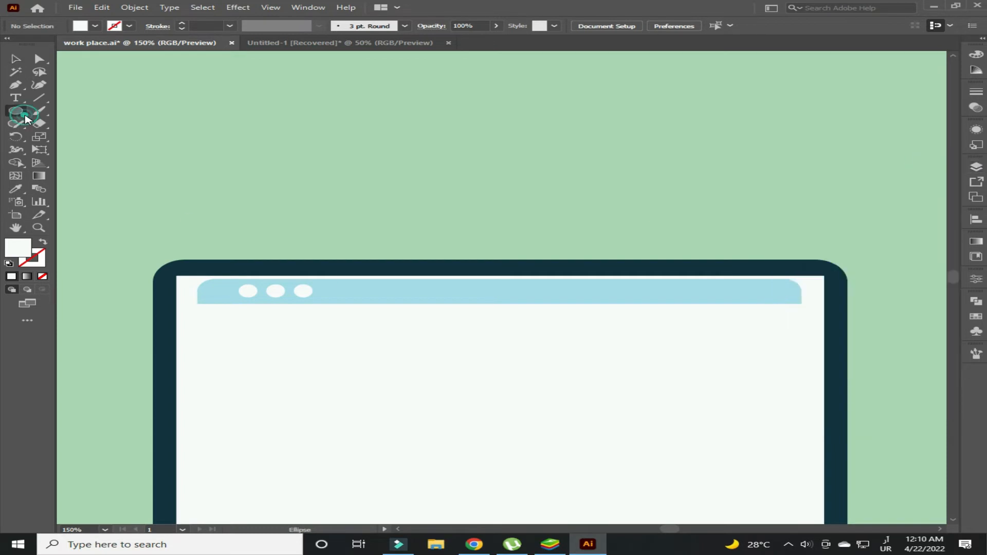
pyautogui.moveTo(335, 289)
pyautogui.mouseDown()
pyautogui.moveTo(784, 299)
pyautogui.moveTo(764, 297)
pyautogui.mouseUp()
pyautogui.press('v')
pyautogui.click(714, 182)
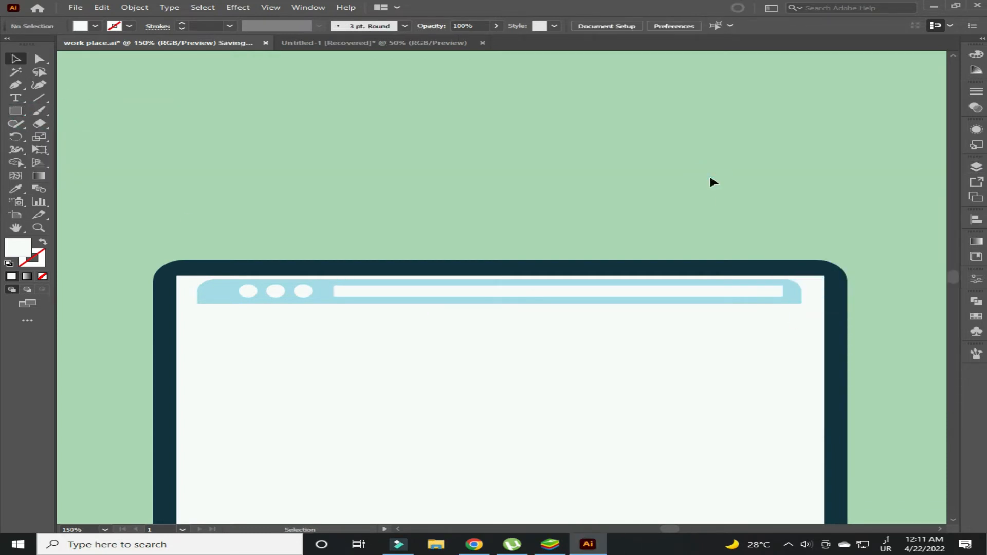
# Draw a short horizontal line below the browser bar's left end with a light blue 8 pt stroke and no fill.
pyautogui.hotkey('ctrl', '-')
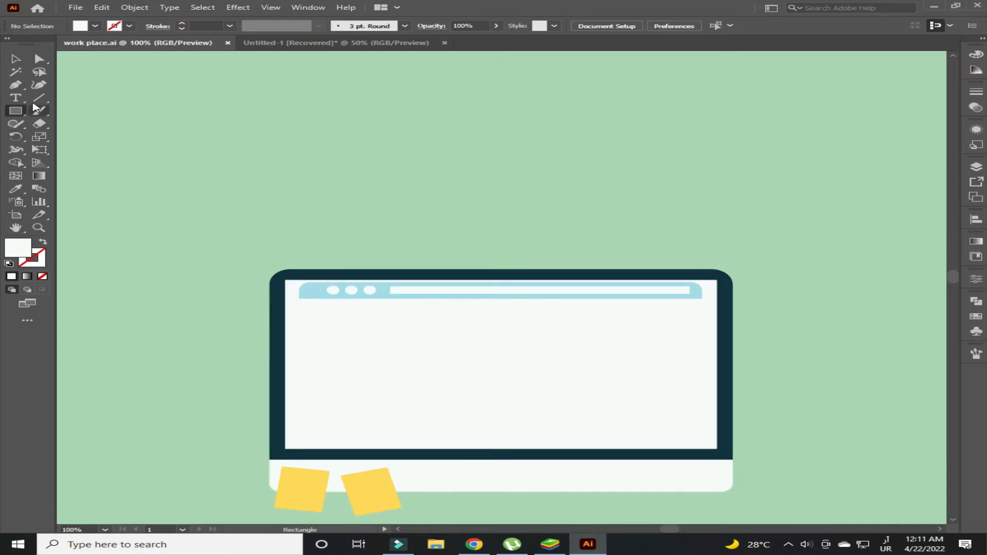
pyautogui.moveTo(316, 309)
pyautogui.mouseDown()
pyautogui.moveTo(420, 309)
pyautogui.moveTo(411, 309)
pyautogui.mouseUp()
pyautogui.click(381, 293)
pyautogui.press('v')
pyautogui.click(43, 242)
pyautogui.tripleClick(181, 23)
pyautogui.doubleClick(181, 23)
pyautogui.doubleClick(181, 23)
# Give the light blue line under the browser bar round caps.
pyautogui.click(286, 120)
pyautogui.click(378, 228)
pyautogui.click(379, 309)
pyautogui.click(157, 26)
pyautogui.click(77, 54)
pyautogui.click(287, 170)
pyautogui.click(378, 309)
pyautogui.hotkey('ctrl', '+')
pyautogui.hotkey('ctrl', '+')
pyautogui.hotkey('ctrl', '+')
pyautogui.hotkey('ctrl', '+')
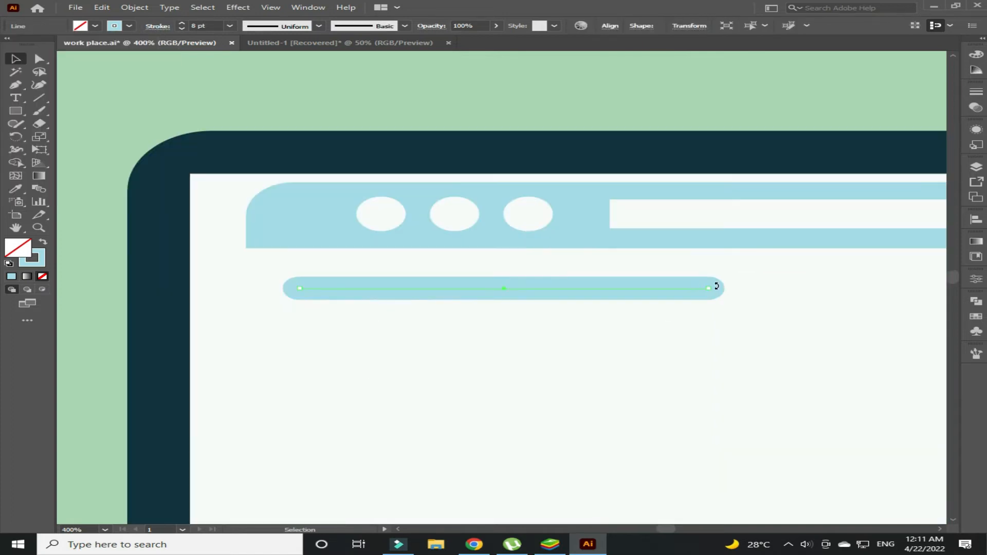
# Add three shorter, evenly spaced light blue lines under the browser bar's right half, level with the first line.
pyautogui.hotkey('ctrl', '-')
pyautogui.hotkey('ctrl', '-')
pyautogui.hscroll(5, 716, 284)
pyautogui.press('\\')
pyautogui.moveTo(684, 265); pyautogui.dragTo(363, 266)
pyautogui.press('v')
pyautogui.click(409, 132)
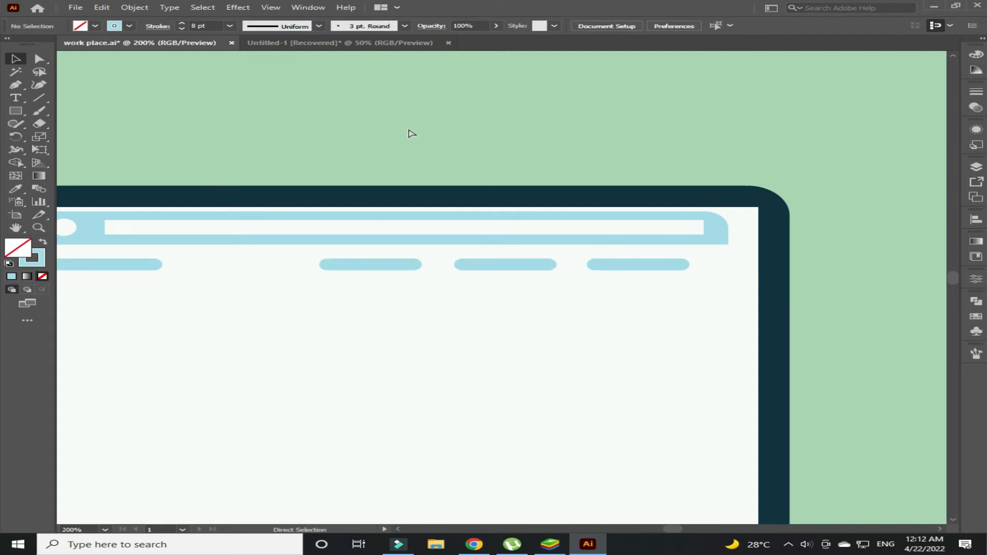
# Draw a large light blue filled rectangle in the left half of the web page and save the document.
pyautogui.hotkey('ctrl', '0')
pyautogui.moveTo(438, 254); pyautogui.dragTo(518, 297)
pyautogui.hotkey('shift', 'x')
pyautogui.hotkey('ctrl', 'shift', 'a')
pyautogui.hotkey('ctrl', 's')
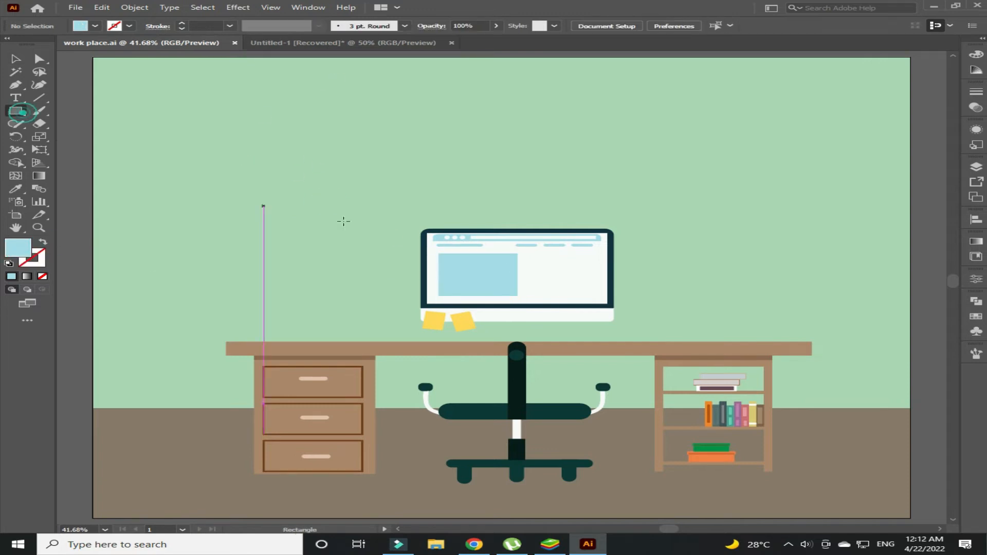
# Draw a thin horizontal bar right of the light blue image block and fill it orange, F58958.
pyautogui.moveTo(574, 268); pyautogui.dragTo(577, 265)
pyautogui.press('v')
pyautogui.doubleClick(18, 248)
pyautogui.click(342, 408)
pyautogui.click(245, 284)
pyautogui.click(483, 283)
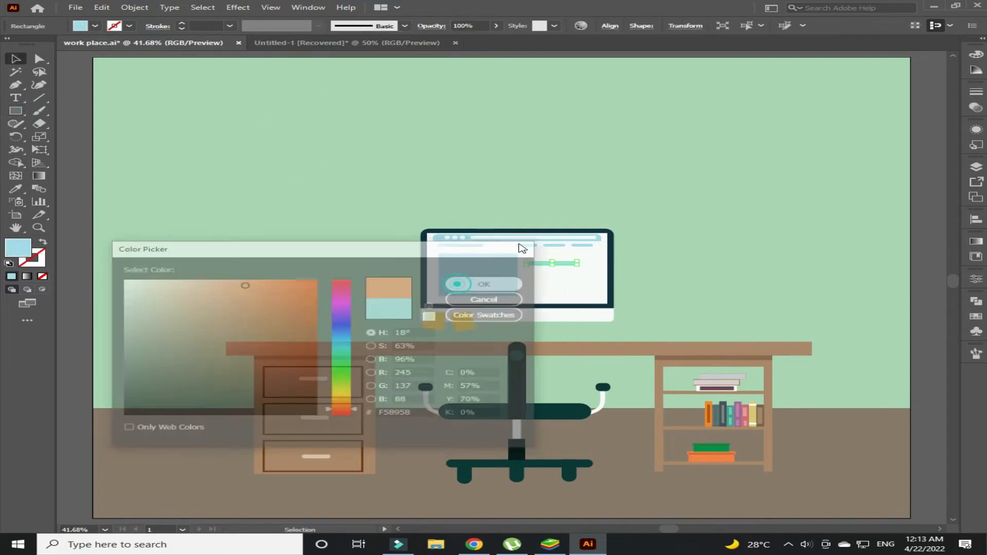
pyautogui.click(298, 65)
# Shorten the orange bar from its right end.
pyautogui.hotkey('ctrl', '1')
pyautogui.hotkey('ctrl', '=')
pyautogui.moveTo(770, 201); pyautogui.dragTo(725, 201)
pyautogui.hotkey('ctrl', 'shift', 'a')
# Draw four stacked light blue 8 pt text lines of varying length below the orange bar, the lowest about 119 px long.
pyautogui.moveTo(591, 237); pyautogui.dragTo(825, 238)
pyautogui.click(612, 137)
pyautogui.press('v')
pyautogui.click(607, 289)
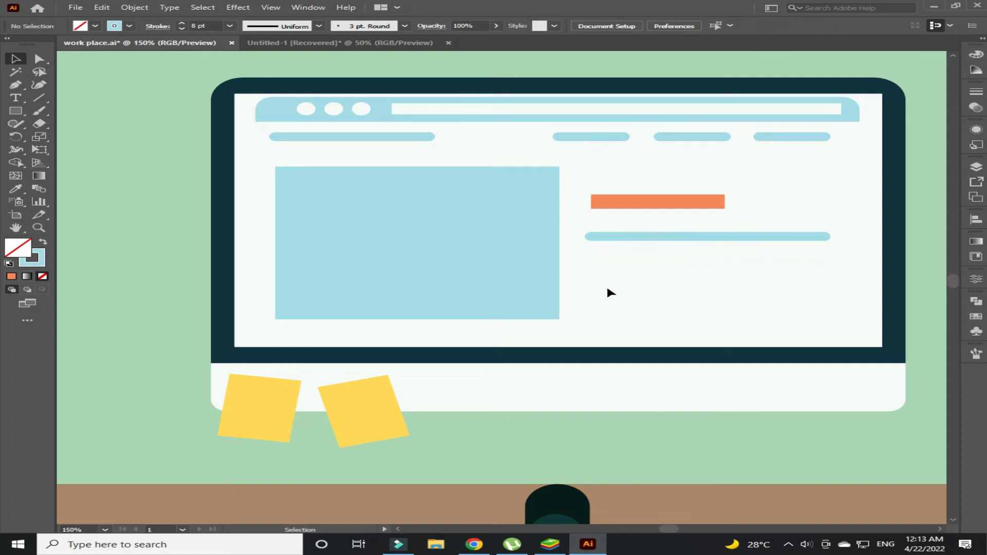
pyautogui.click(38, 98)
pyautogui.click(587, 265)
pyautogui.press('Escape')
pyautogui.moveTo(589, 265); pyautogui.dragTo(793, 264)
pyautogui.moveTo(590, 294); pyautogui.dragTo(811, 294)
pyautogui.moveTo(590, 324); pyautogui.dragTo(773, 323)
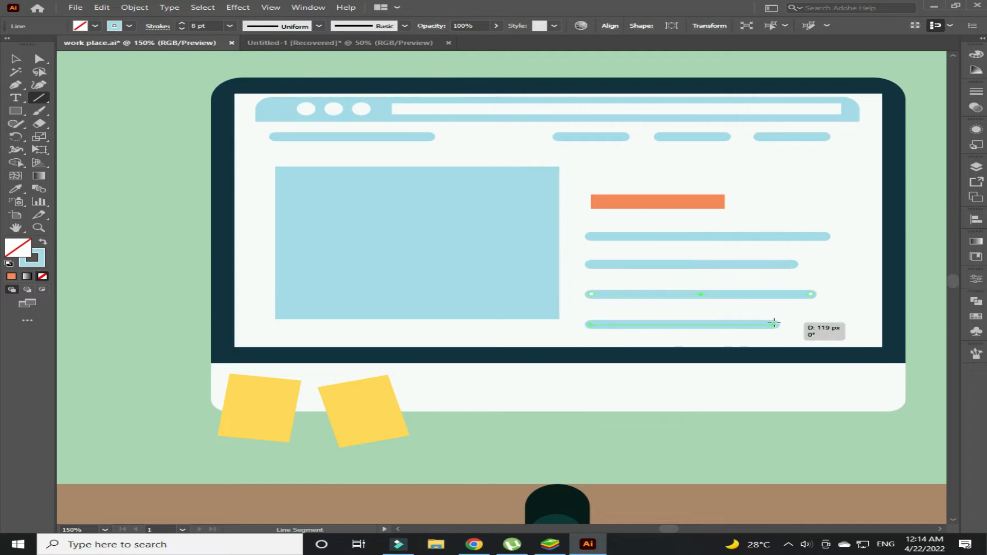
pyautogui.press('v')
pyautogui.hotkey('ctrl', 'shift', 'a')
pyautogui.hotkey('ctrl', '0')
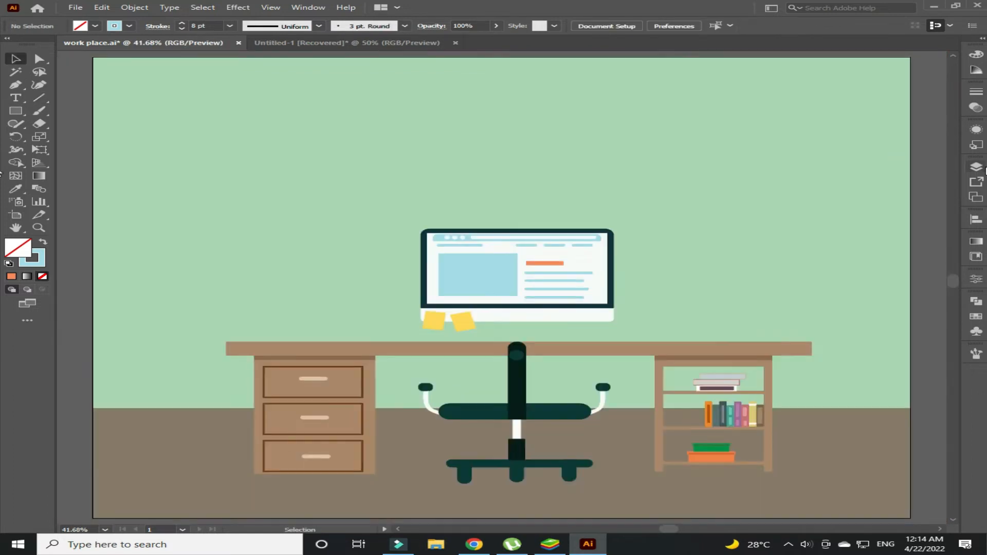
# Make the hidden dark green chair backrest visible again in the layer list.
pyautogui.click(983, 169)
pyautogui.scroll(-5, 822, 336)
pyautogui.scroll(-5, 802, 354)
pyautogui.scroll(5, 797, 360)
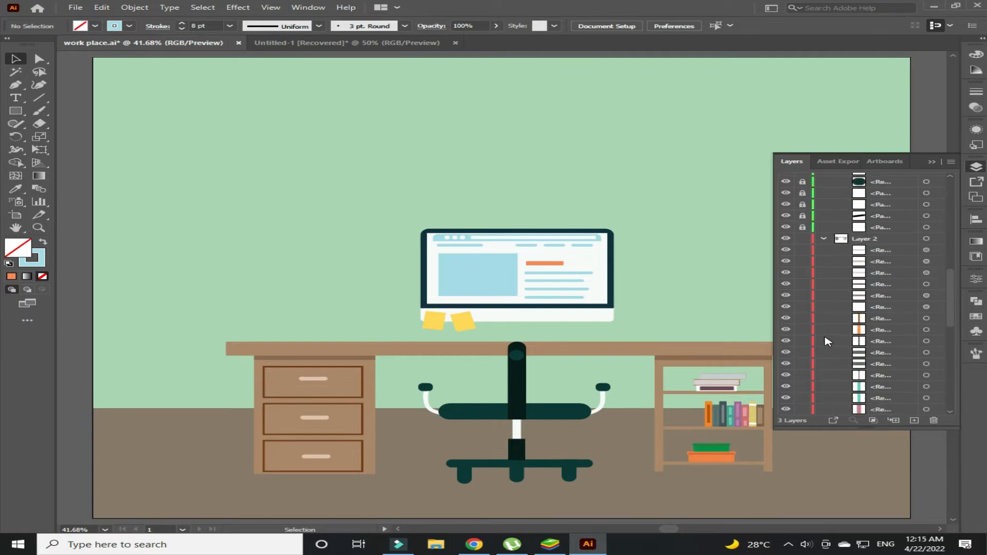
pyautogui.click(785, 273)
pyautogui.click(976, 166)
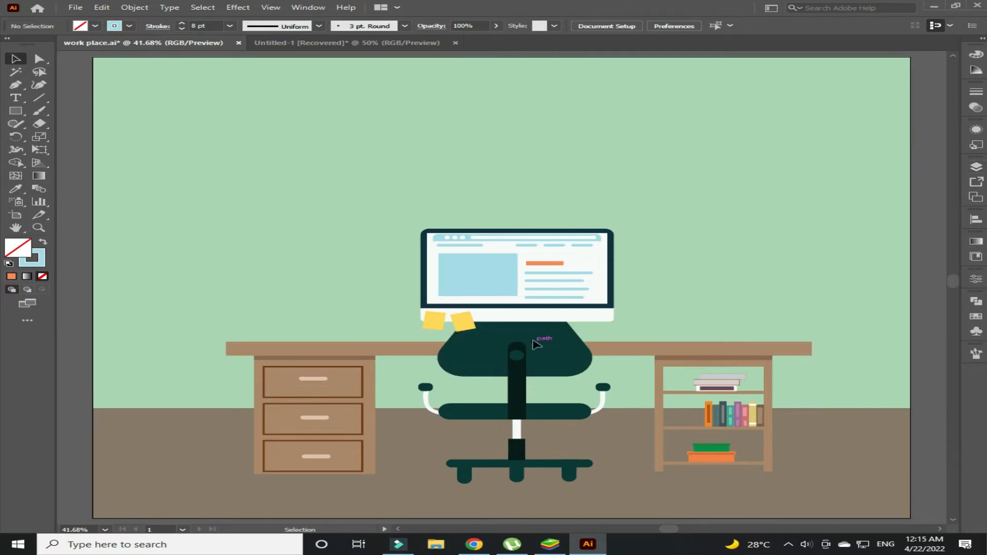
# Unlock the dark green chair backrest and bring it in front of the monitor.
pyautogui.click(976, 167)
pyautogui.scroll(1, 829, 308)
pyautogui.rightClick(556, 358)
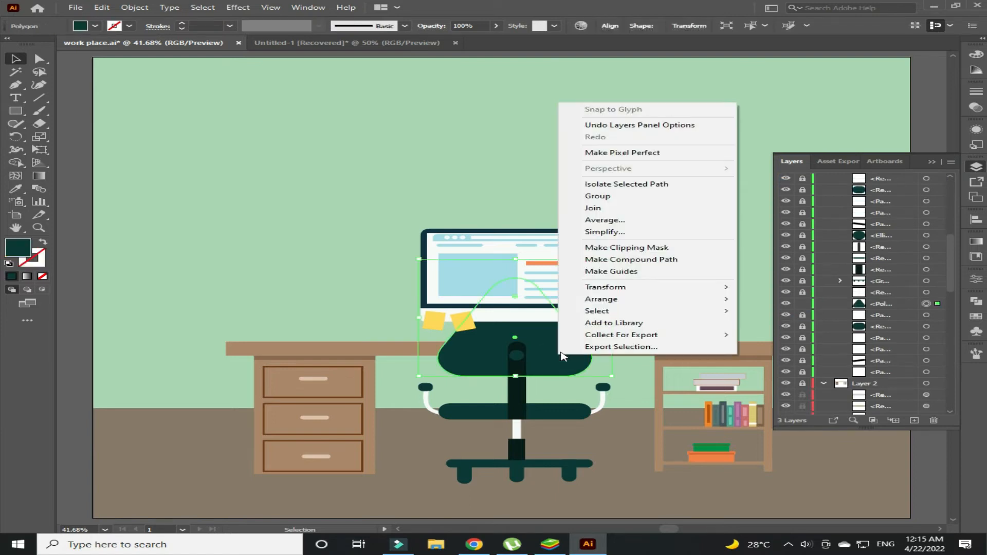
pyautogui.moveTo(643, 287)
pyautogui.click(771, 311)
pyautogui.rightClick(567, 348)
pyautogui.moveTo(718, 295)
pyautogui.click(794, 305)
pyautogui.rightClick(542, 324)
pyautogui.moveTo(647, 271)
pyautogui.click(764, 269)
pyautogui.click(539, 390)
pyautogui.rightClick(532, 361)
pyautogui.moveTo(648, 305)
pyautogui.click(749, 328)
pyautogui.click(600, 161)
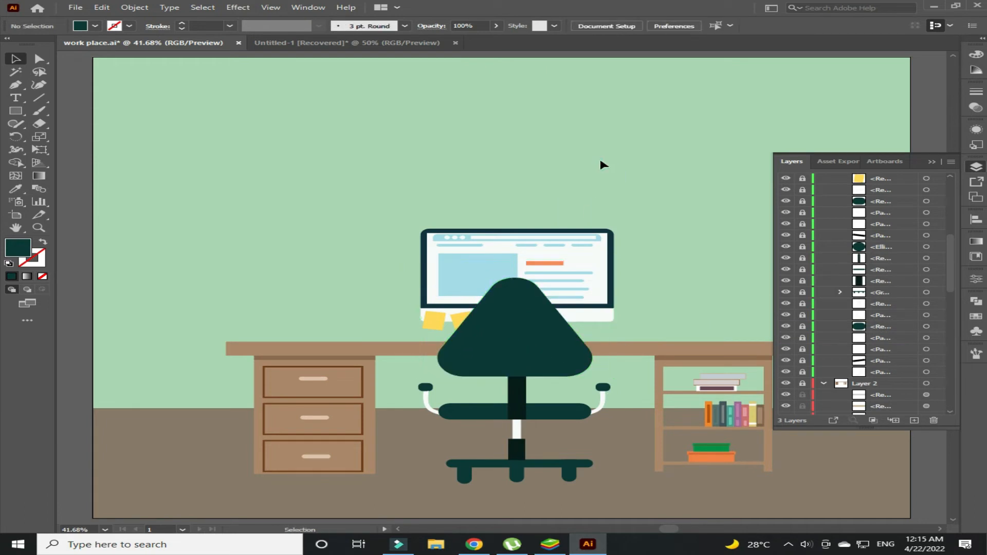
pyautogui.scroll(10, 856, 265)
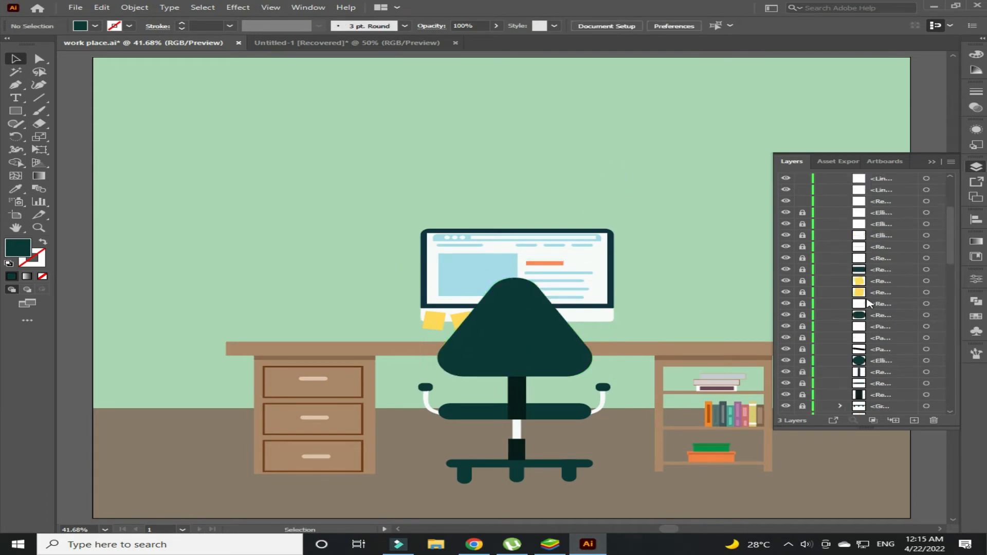
pyautogui.click(880, 191)
pyautogui.moveTo(880, 195); pyautogui.dragTo(874, 378)
pyautogui.scroll(-2, 874, 319)
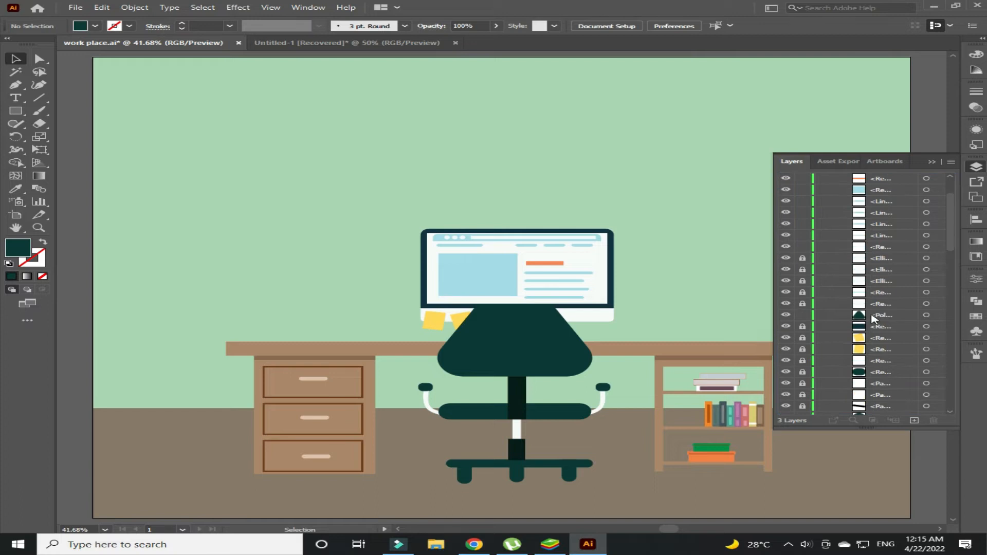
pyautogui.moveTo(877, 321); pyautogui.dragTo(875, 189)
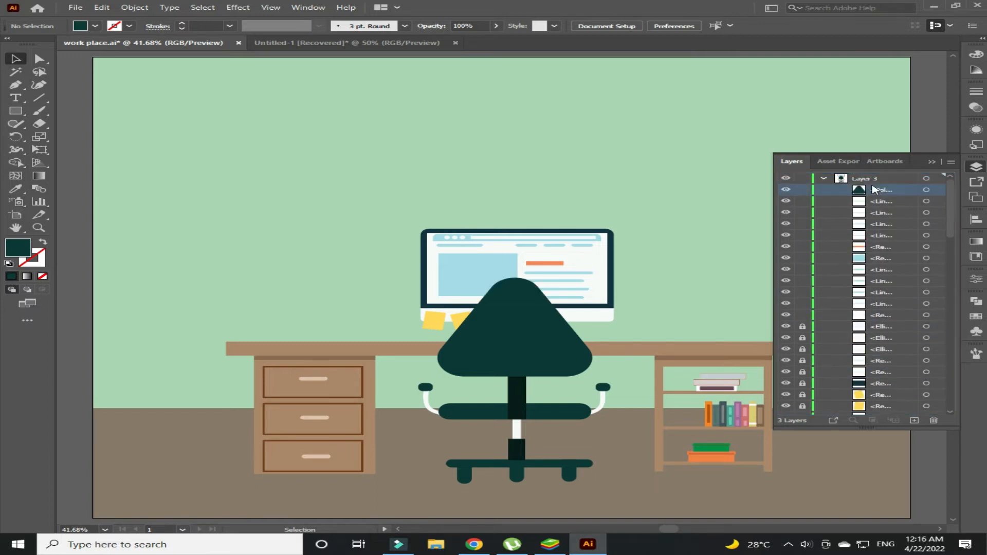
# Unlock the chair parts and bring the dark support post with its oval in front of the backrest.
pyautogui.scroll(-5, 826, 326)
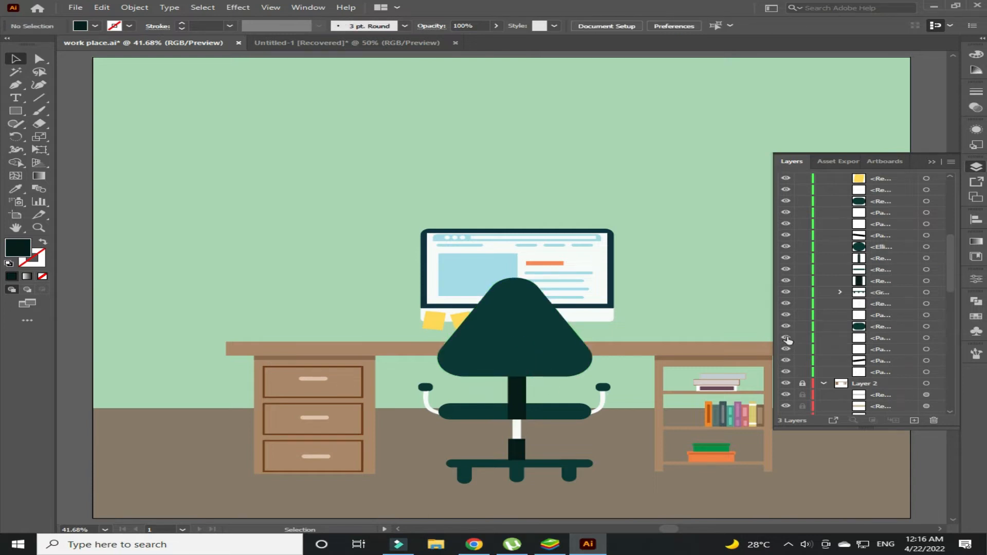
pyautogui.scroll(5, 788, 339)
pyautogui.click(785, 189)
pyautogui.click(518, 381)
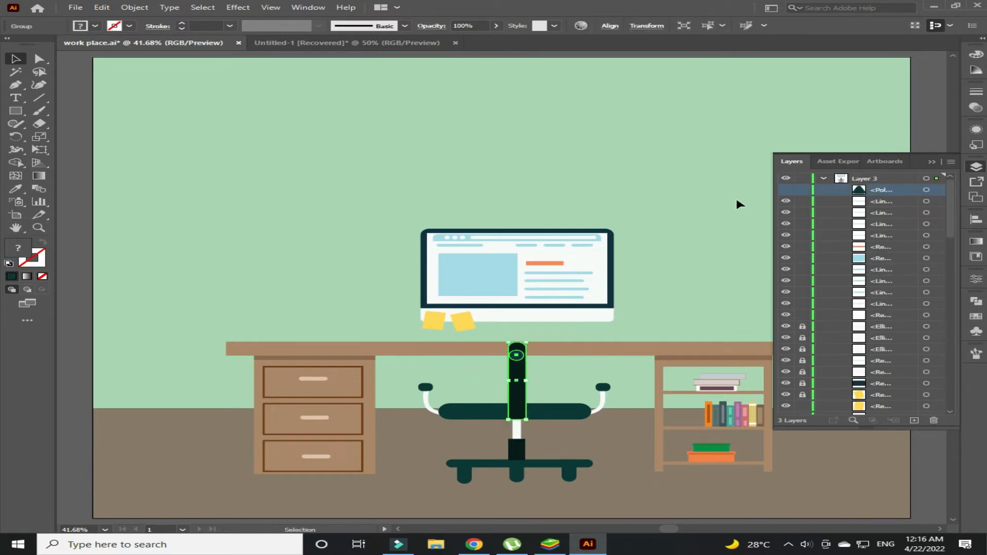
pyautogui.click(785, 190)
pyautogui.rightClick(515, 405)
pyautogui.click(720, 334)
pyautogui.click(684, 232)
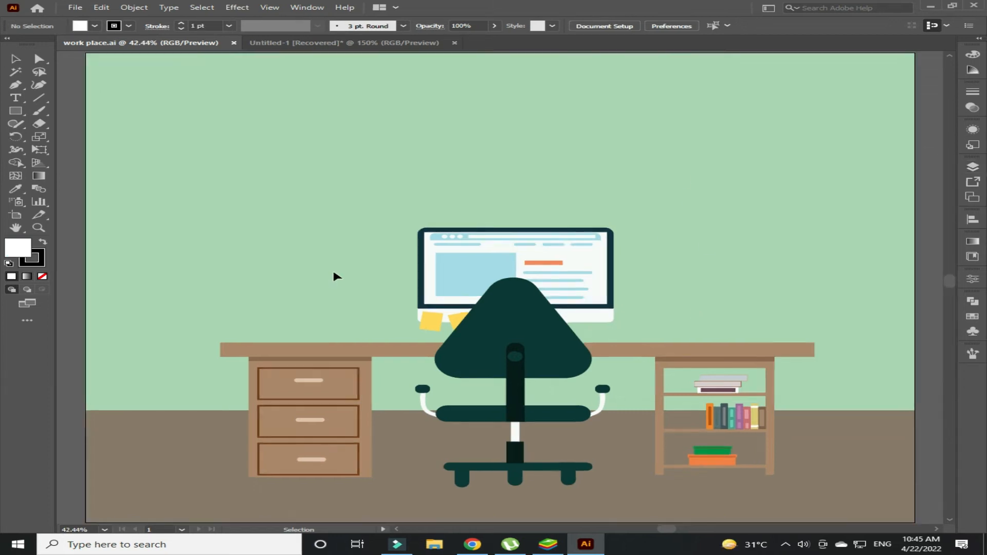
# Draw a wide rectangle standing on the desk above the drawers, remove its outline, and lower its top edge slightly.
pyautogui.scroll(4, 273, 249)
pyautogui.click(20, 111)
pyautogui.click(390, 324)
pyautogui.press('Escape')
pyautogui.moveTo(258, 326); pyautogui.dragTo(477, 370)
pyautogui.press('v')
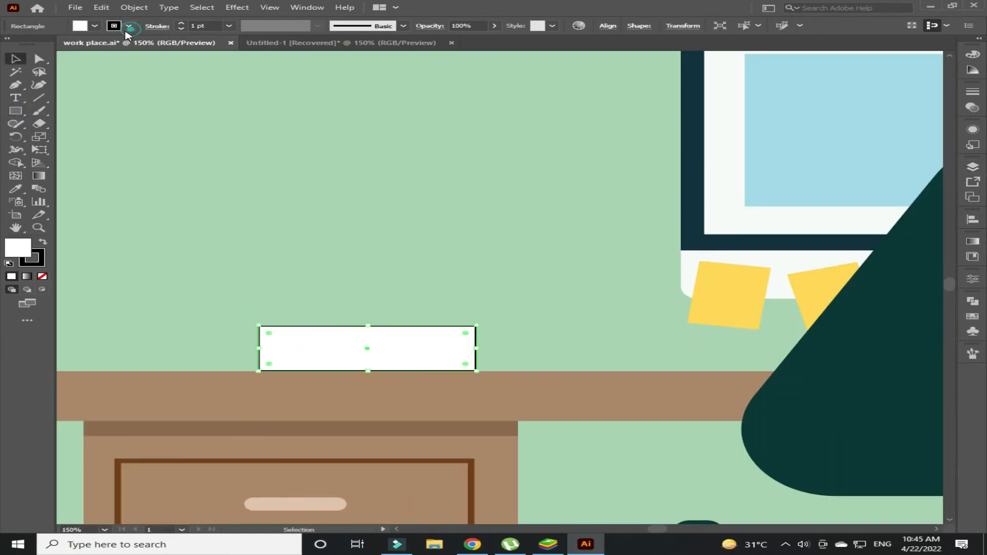
pyautogui.click(128, 26)
pyautogui.click(8, 42)
pyautogui.click(411, 262)
pyautogui.moveTo(368, 325); pyautogui.dragTo(368, 334)
# Fill the rectangle on the desk with brown 816949 and shift it to the right along the desktop.
pyautogui.doubleClick(20, 248)
pyautogui.write('816949')
pyautogui.click(485, 283)
pyautogui.click(460, 300)
pyautogui.moveTo(433, 336); pyautogui.dragTo(499, 339)
# Draw a narrow vertical strip near the brown book's left end and fill it with the monitor's white.
pyautogui.moveTo(356, 364); pyautogui.dragTo(358, 368)
pyautogui.press('i')
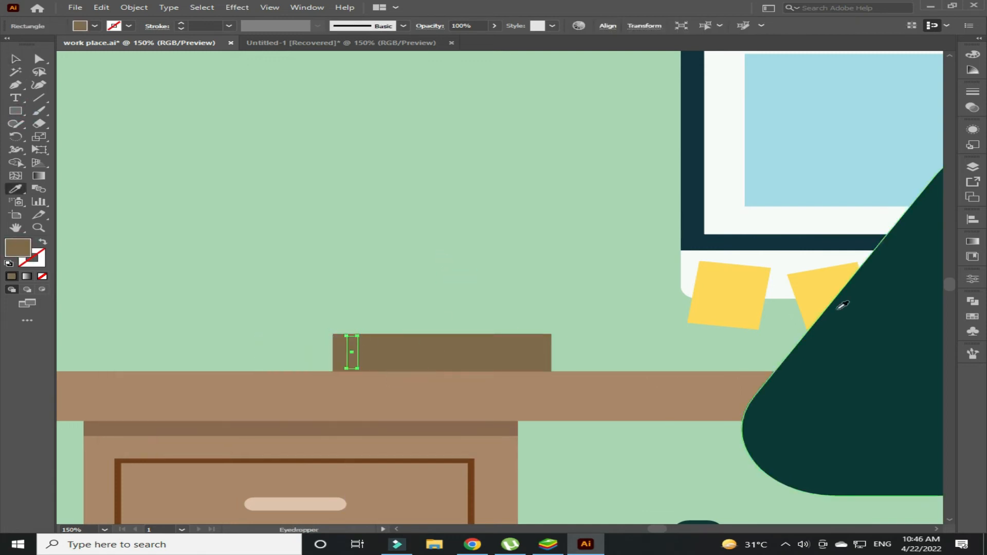
pyautogui.click(780, 281)
pyautogui.press('v')
pyautogui.click(612, 311)
# Fit the white strip to the brown book's full height and copy it to the book's right end.
pyautogui.click(354, 344)
pyautogui.hotkey('ctrl', '+')
pyautogui.hotkey('ctrl', '+')
pyautogui.hotkey('ctrl', '+')
pyautogui.hotkey('ctrl', '+')
pyautogui.moveTo(499, 222); pyautogui.dragTo(499, 215)
pyautogui.hotkey('ctrl', '-')
pyautogui.hscroll(3, 501, 215)
pyautogui.moveTo(306, 281); pyautogui.dragTo(807, 279)
# Copy the brown rectangle on top of the book, offset to the left, and fill the copy grey.
pyautogui.moveTo(443, 279); pyautogui.dragTo(386, 180)
pyautogui.doubleClick(19, 250)
pyautogui.click(120, 332)
pyautogui.click(498, 273)
# Copy the grey rectangle in place and shrink the copy inward from all sides.
pyautogui.click(359, 194)
pyautogui.keyDown('shift'); pyautogui.click(778, 241); pyautogui.keyUp('shift')
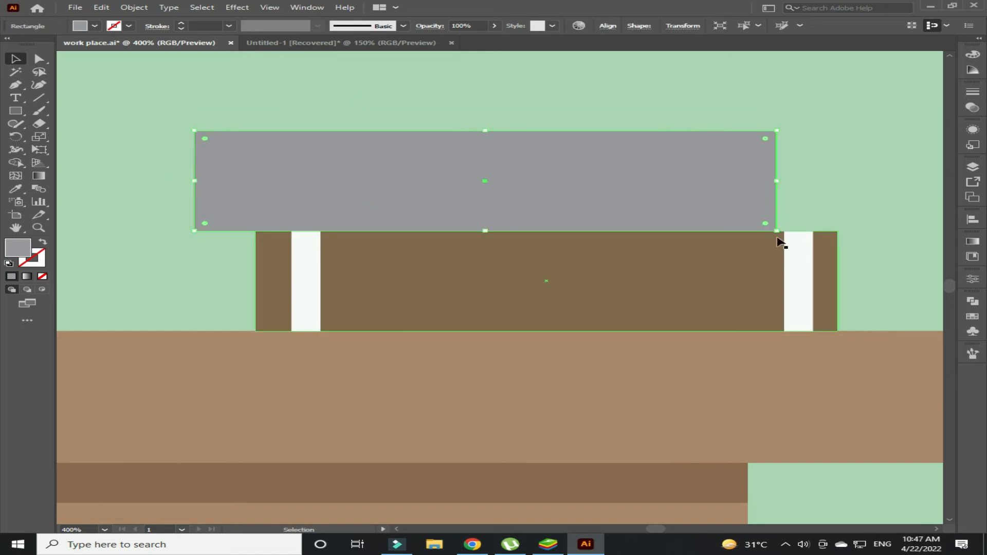
pyautogui.moveTo(776, 231); pyautogui.dragTo(744, 225)
pyautogui.hotkey('ctrl', 'z')
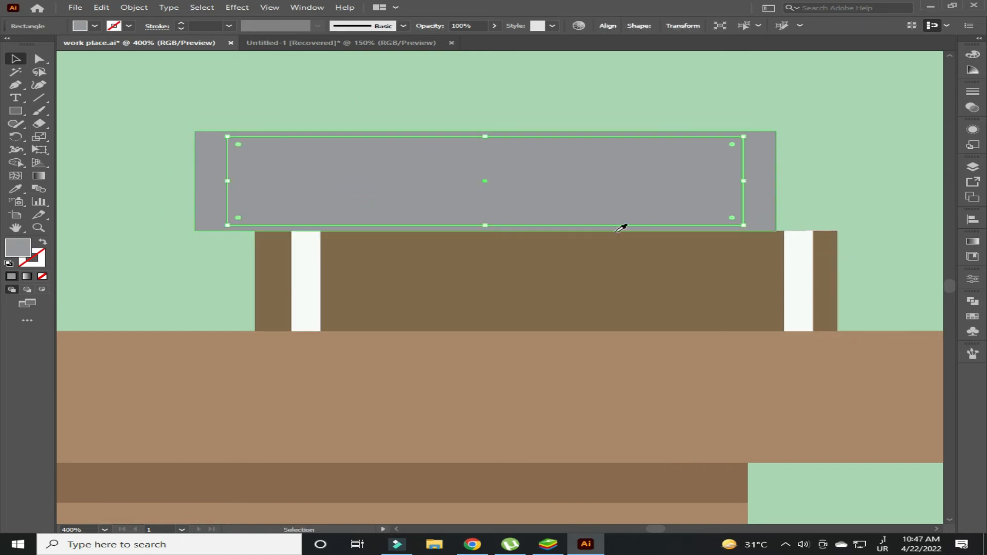
# Stretch the inner grey rectangle to the book's left end and widen it to leave a thin border along the right side.
pyautogui.press('i')
pyautogui.click(307, 253)
pyautogui.press('v')
pyautogui.click(311, 192)
pyautogui.moveTo(313, 196); pyautogui.dragTo(298, 195)
pyautogui.moveTo(722, 181); pyautogui.dragTo(768, 181)
pyautogui.click(838, 159)
pyautogui.moveTo(336, 184); pyautogui.dragTo(329, 184)
pyautogui.click(329, 95)
pyautogui.click(573, 154)
pyautogui.moveTo(760, 181); pyautogui.dragTo(768, 181)
# Fill the inner rectangle of the grey book with a very light grey as its pages.
pyautogui.click(585, 90)
pyautogui.click(519, 164)
pyautogui.doubleClick(19, 248)
pyautogui.click(122, 296)
pyautogui.click(496, 282)
pyautogui.click(264, 109)
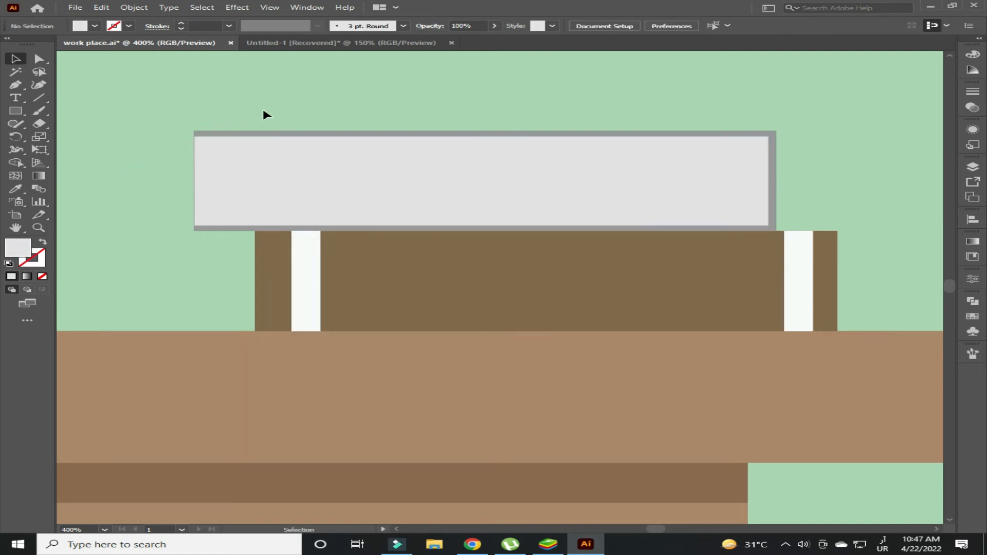
# Draw a thin wide rectangle on top of the grey book, offset to the left, and fill it with a muted red.
pyautogui.hotkey('ctrl', '-')
pyautogui.hotkey('ctrl', '-')
pyautogui.press('space')
pyautogui.moveTo(294, 129); pyautogui.dragTo(213, 210)
pyautogui.click(198, 43)
pyautogui.click(16, 112)
pyautogui.moveTo(269, 263)
pyautogui.mouseDown()
pyautogui.moveTo(434, 293)
pyautogui.moveTo(557, 291)
pyautogui.mouseUp()
pyautogui.press('v')
pyautogui.click(518, 280)
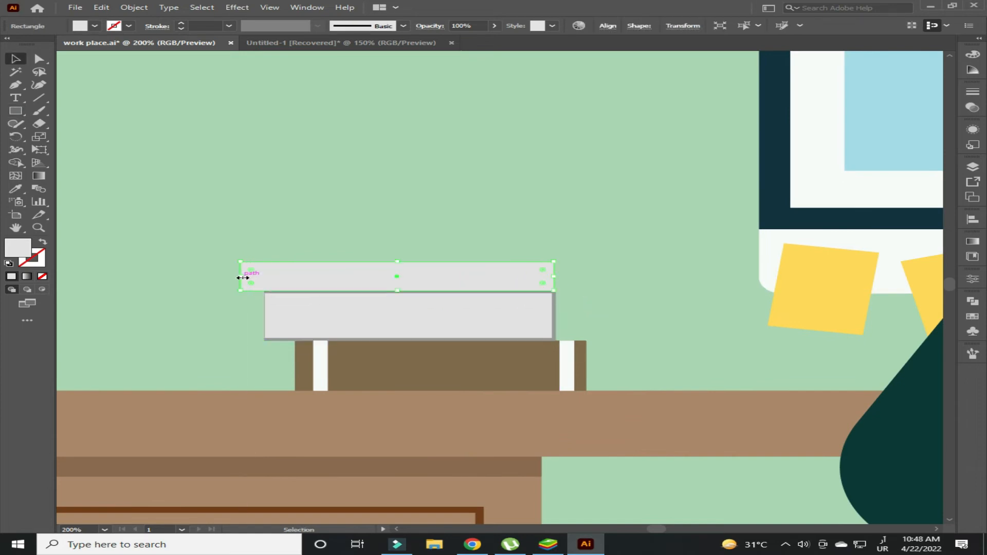
pyautogui.doubleClick(17, 249)
pyautogui.click(180, 329)
pyautogui.click(483, 282)
# Copy the brown book's left white strip to the red book's left end and bring the copy to the front.
pyautogui.click(320, 363)
pyautogui.moveTo(320, 363); pyautogui.dragTo(245, 258)
pyautogui.rightClick(245, 258)
pyautogui.click(441, 458)
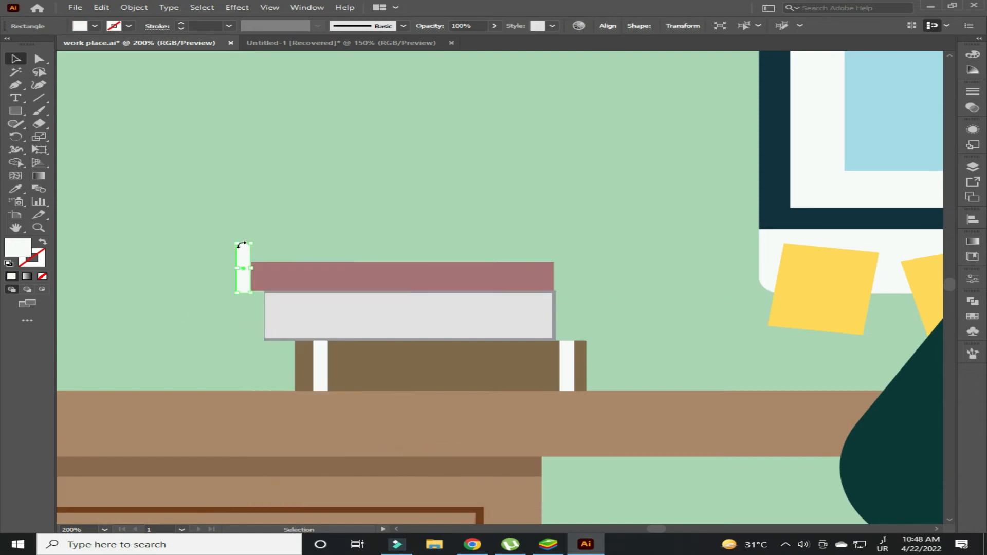
# Resize the copied white strip to the red book's full height and set it slightly in from the left end.
pyautogui.hotkey('ctrl', '=')
pyautogui.hotkey('ctrl', '=')
pyautogui.hotkey('ctrl', '=')
pyautogui.hotkey('ctrl', '=')
pyautogui.moveTo(502, 188); pyautogui.dragTo(502, 214)
pyautogui.moveTo(511, 266); pyautogui.dragTo(546, 291)
pyautogui.moveTo(544, 246); pyautogui.dragTo(544, 265)
pyautogui.moveTo(569, 320); pyautogui.dragTo(540, 321)
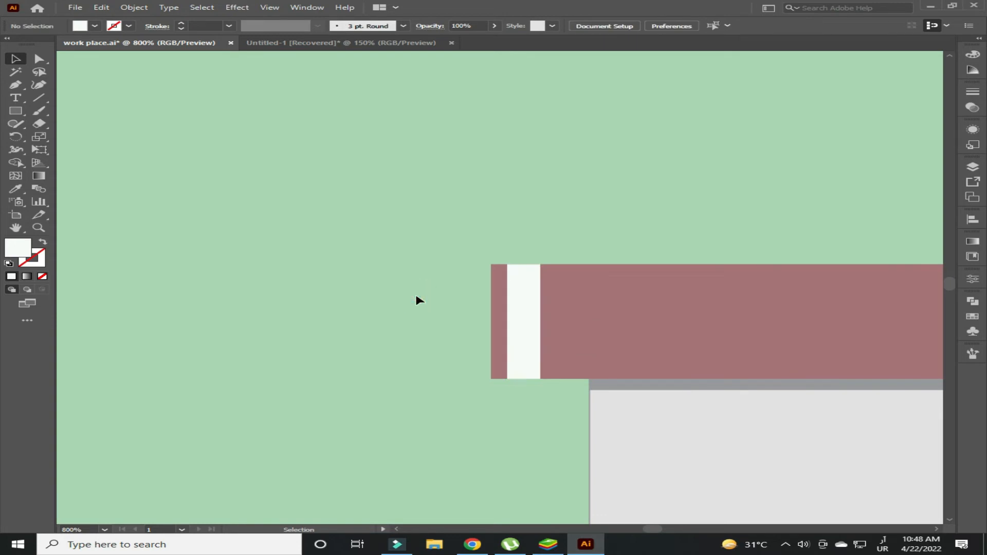
pyautogui.hotkey('ctrl', '-')
pyautogui.click(366, 351)
pyautogui.moveTo(473, 295); pyautogui.dragTo(163, 304)
pyautogui.hotkey('ctrl', '0')
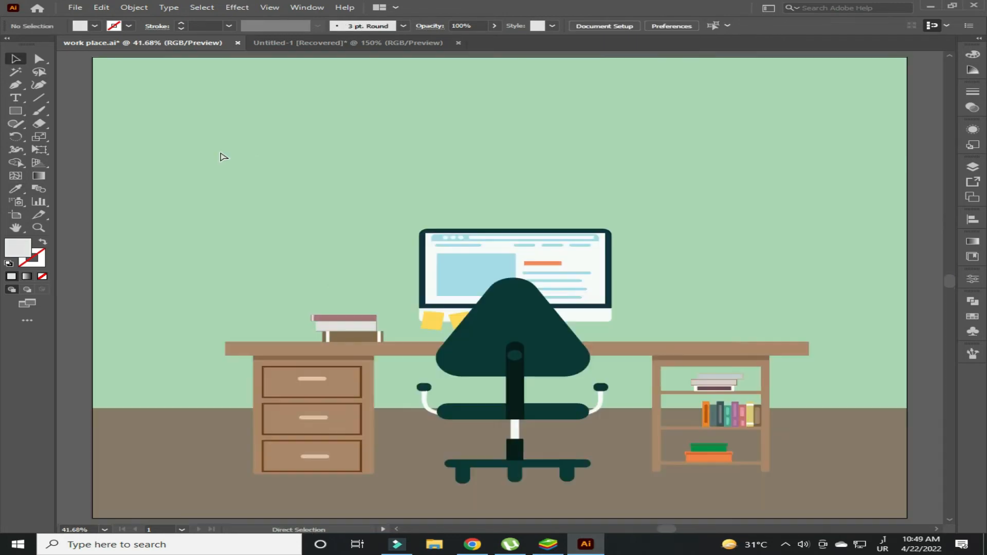
# Nudge the red book's vertical strip slightly right, leaving a narrow red edge at the book's left end.
pyautogui.hotkey('ctrl', '=')
pyautogui.hotkey('ctrl', '=')
pyautogui.hotkey('ctrl', '=')
pyautogui.hotkey('ctrl', '=')
pyautogui.moveTo(223, 185); pyautogui.dragTo(469, 151)
pyautogui.click(292, 316)
pyautogui.moveTo(299, 314); pyautogui.dragTo(303, 315)
pyautogui.click(228, 287)
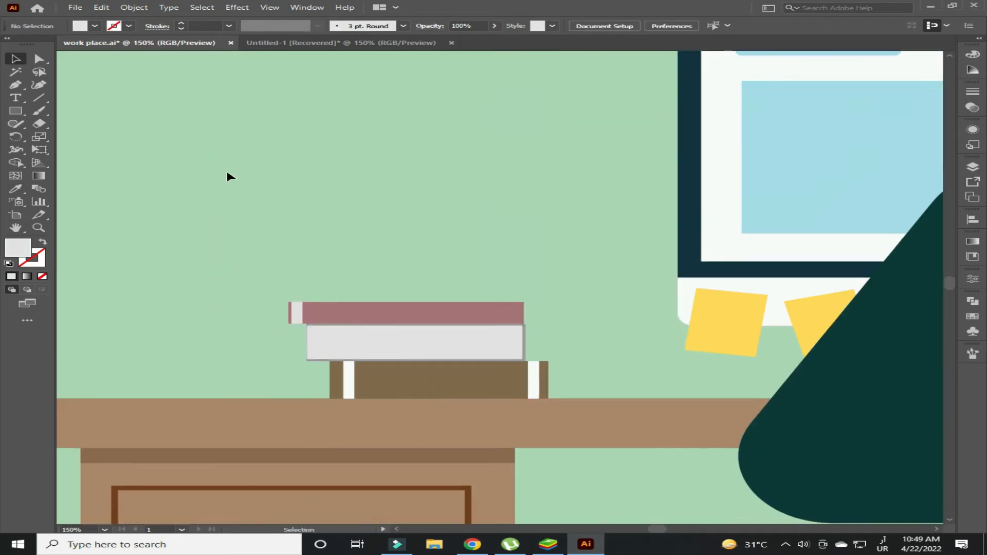
# Draw a shorter rectangle on top of the red book, fill it greyish pink, and shift it slightly left.
pyautogui.moveTo(343, 274)
pyautogui.mouseDown()
pyautogui.moveTo(439, 298)
pyautogui.moveTo(523, 302)
pyautogui.mouseUp()
pyautogui.press('v')
pyautogui.doubleClick(18, 248)
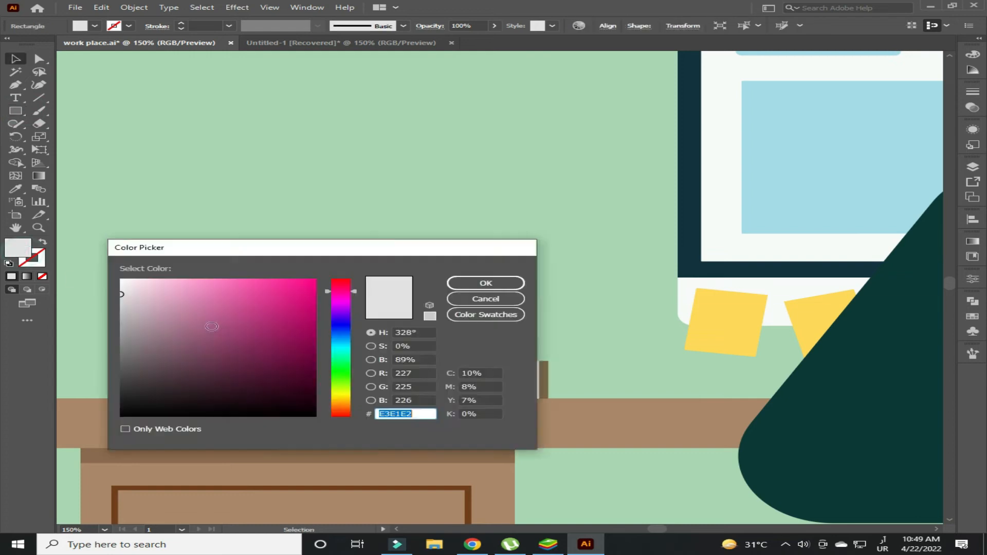
pyautogui.click(135, 317)
pyautogui.click(485, 282)
pyautogui.click(448, 197)
pyautogui.moveTo(435, 285); pyautogui.dragTo(433, 286)
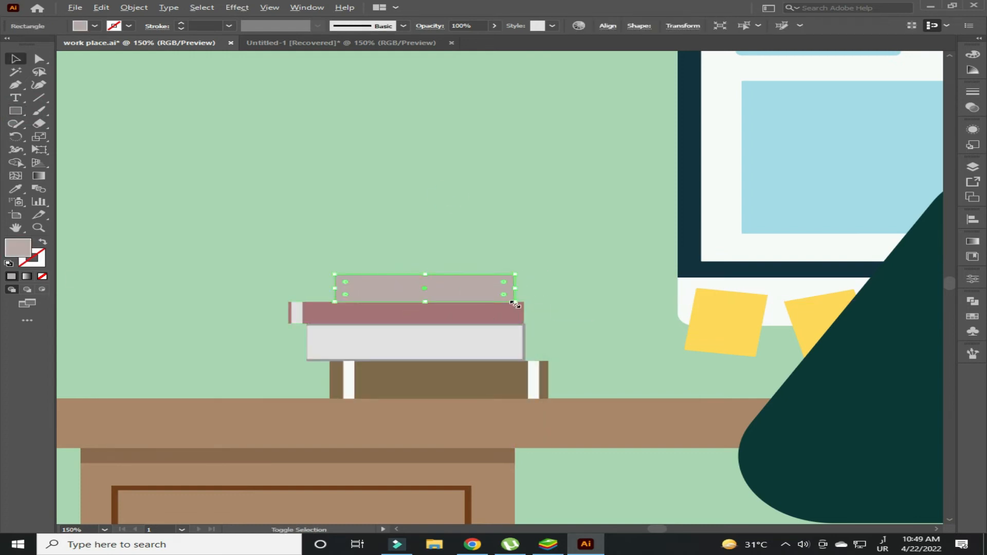
# Shrink a copy of the greyish pink rectangle inward and fill it with the light grey of the book pages below.
pyautogui.moveTo(516, 304); pyautogui.dragTo(509, 301)
pyautogui.press('i')
pyautogui.click(471, 334)
pyautogui.press('v')
pyautogui.click(226, 221)
# Extend the top book's light grey pages to its left end and adjust the bottom and right edges to leave thin borders.
pyautogui.hotkey('ctrl', '+')
pyautogui.hotkey('ctrl', '+')
pyautogui.hotkey('ctrl', '+')
pyautogui.click(133, 286)
pyautogui.moveTo(78, 287); pyautogui.dragTo(118, 289)
pyautogui.moveTo(347, 324); pyautogui.dragTo(348, 319)
pyautogui.moveTo(579, 288); pyautogui.dragTo(591, 289)
pyautogui.click(696, 214)
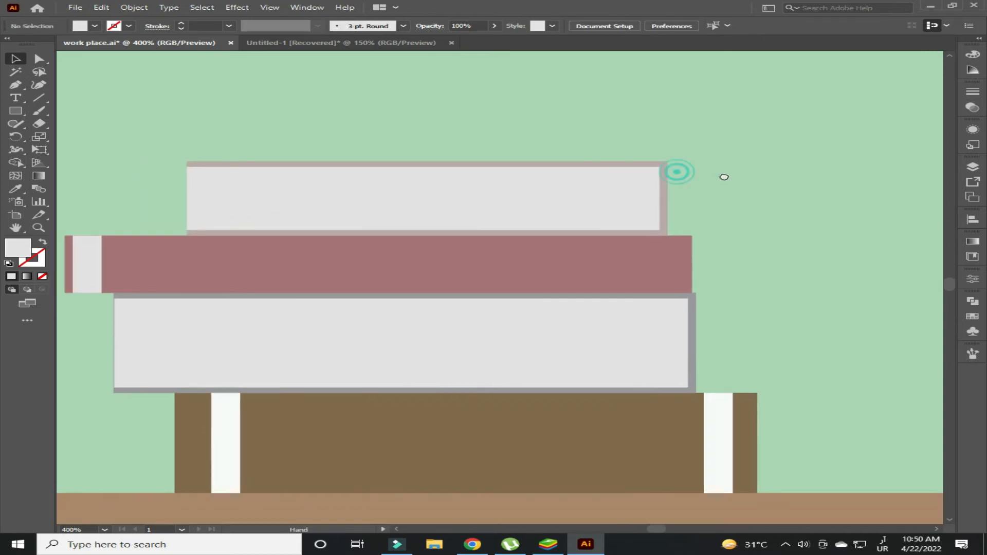
# Draw an upright rectangle on the desk to the left of the books and fill it dark reddish brown.
pyautogui.press('m')
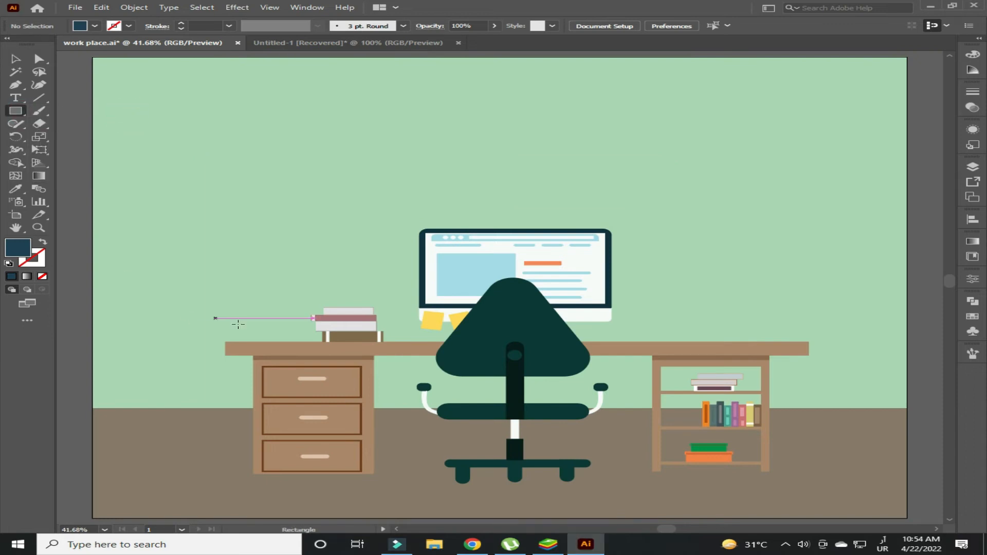
pyautogui.moveTo(287, 343); pyautogui.dragTo(287, 342)
pyautogui.press('v')
pyautogui.hotkey('ctrl', '=')
pyautogui.hotkey('ctrl', '=')
pyautogui.hotkey('ctrl', '=')
pyautogui.hotkey('ctrl', '=')
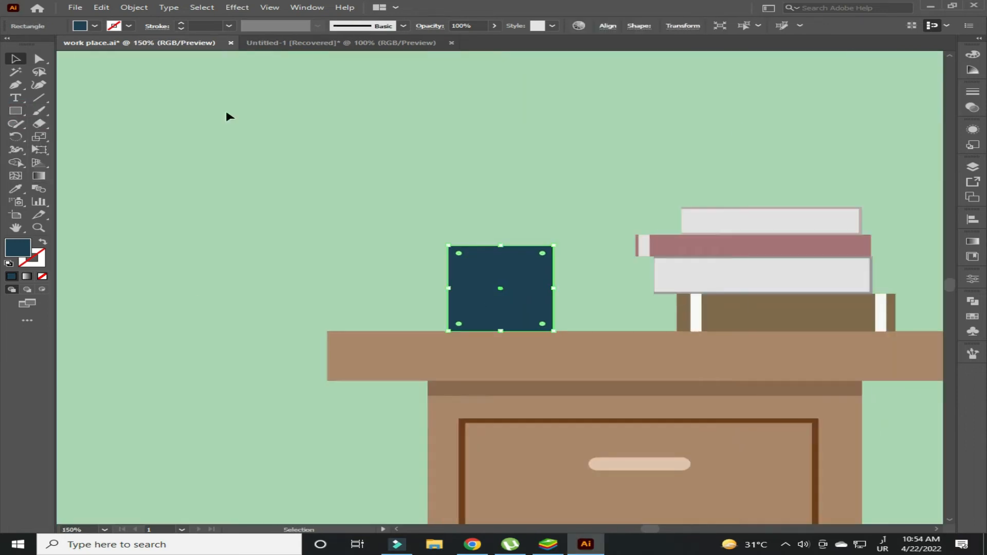
pyautogui.doubleClick(24, 253)
pyautogui.click(484, 282)
# Pull the brown rectangle's two bottom corners inward along the desk surface.
pyautogui.press('a')
pyautogui.moveTo(450, 330); pyautogui.dragTo(471, 330)
pyautogui.moveTo(554, 331); pyautogui.dragTo(531, 310)
pyautogui.press('v')
# Spread the brown shape's two top corners outward into a tapered pot and move the pot slightly left.
pyautogui.press('a')
pyautogui.click(443, 257)
pyautogui.moveTo(463, 246); pyautogui.dragTo(449, 250)
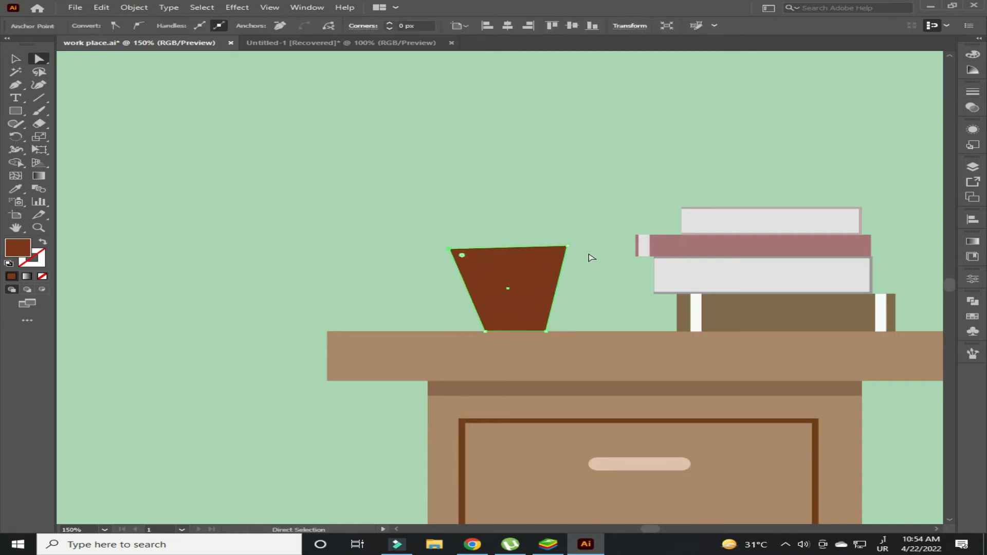
pyautogui.moveTo(566, 246); pyautogui.dragTo(591, 249)
pyautogui.moveTo(449, 250); pyautogui.dragTo(441, 252)
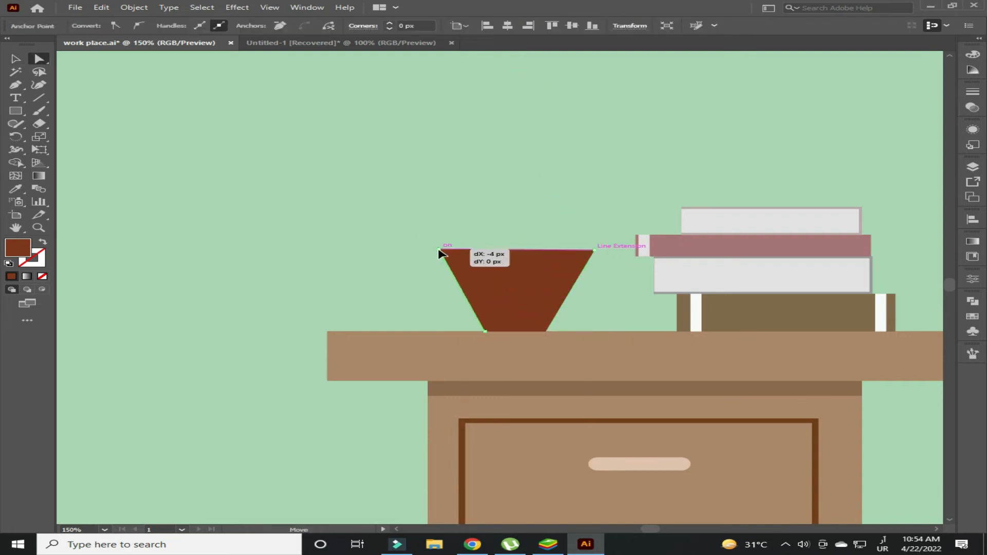
pyautogui.click(458, 196)
pyautogui.press('v')
pyautogui.moveTo(498, 300); pyautogui.dragTo(485, 299)
pyautogui.click(302, 197)
# Draw a brown rim rectangle about 112 px wide and 45 px high across the top of the pot.
pyautogui.hotkey('ctrl', '-')
pyautogui.hotkey('ctrl', '-')
pyautogui.hotkey('ctrl', '-')
pyautogui.moveTo(673, 191); pyautogui.dragTo(424, 198)
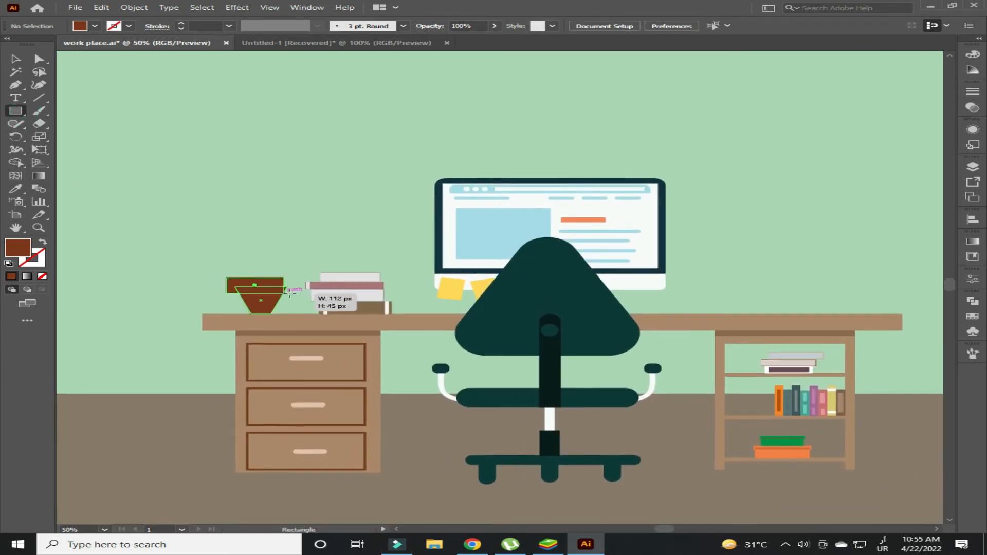
pyautogui.hotkey('ctrl', '+')
pyautogui.hotkey('ctrl', '+')
pyautogui.hotkey('ctrl', '+')
pyautogui.moveTo(273, 225); pyautogui.dragTo(947, 238)
# Reduce the rim's height from above and adjust the widths and positions of rim and pot so they line up.
pyautogui.click(481, 298)
pyautogui.moveTo(456, 272); pyautogui.dragTo(456, 294)
pyautogui.click(404, 156)
pyautogui.click(520, 303)
pyautogui.moveTo(558, 306); pyautogui.dragTo(542, 306)
pyautogui.click(560, 354)
pyautogui.click(482, 298)
pyautogui.moveTo(358, 306); pyautogui.dragTo(370, 306)
pyautogui.click(345, 290)
pyautogui.moveTo(404, 300); pyautogui.dragTo(437, 307)
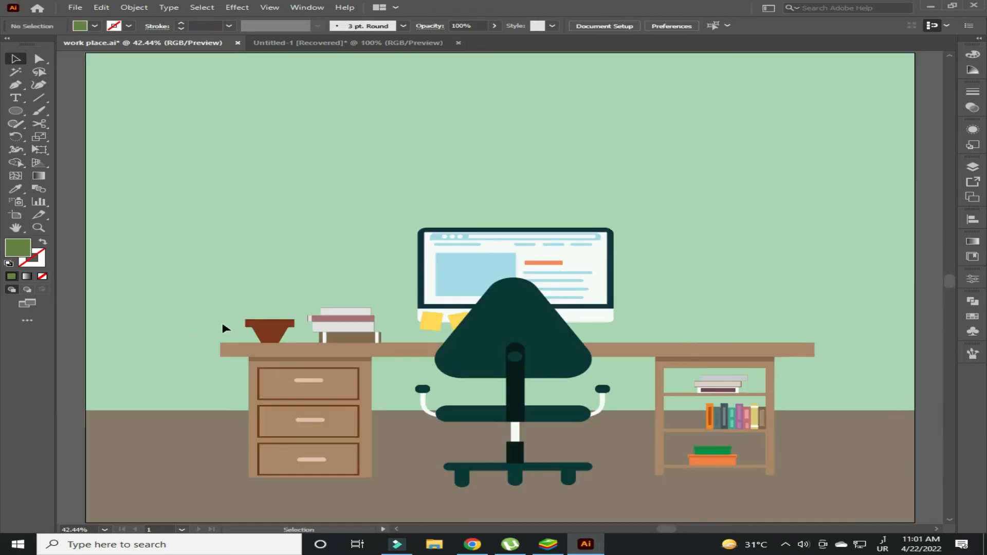
# Try to extend only the left end of the wooden tabletop outward, and undo that change.
pyautogui.click(972, 166)
pyautogui.click(224, 297)
pyautogui.moveTo(220, 298); pyautogui.dragTo(149, 295)
pyautogui.click(206, 267)
pyautogui.click(798, 270)
pyautogui.click(928, 162)
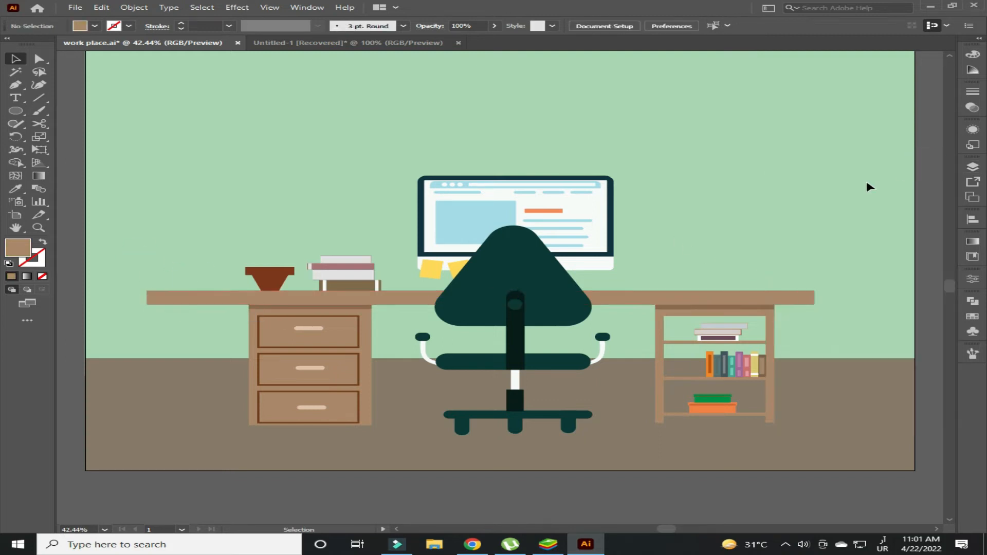
pyautogui.hotkey('ctrl', 'z')
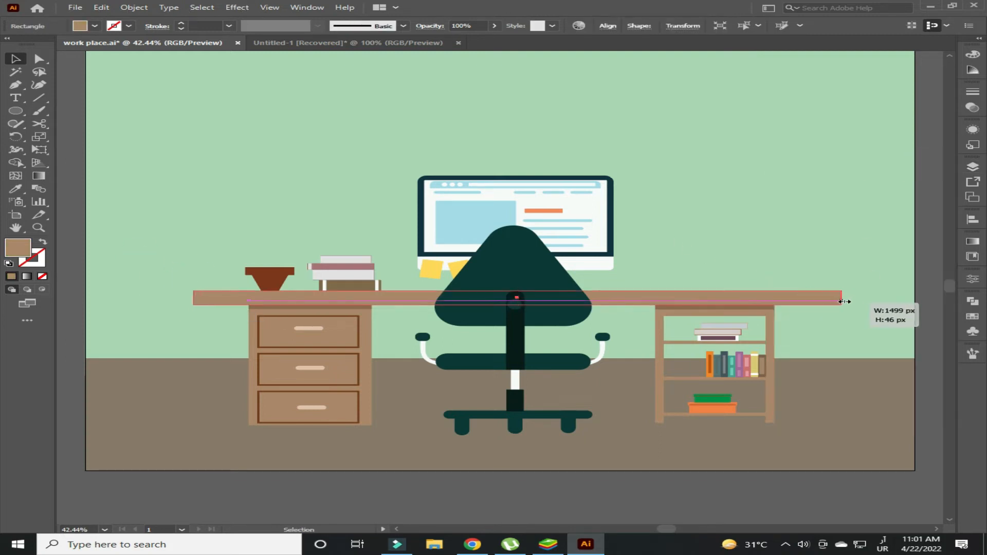
# Widen the wooden tabletop evenly at both ends to about 1500 px and lock its layer, Layer 2.
pyautogui.moveTo(844, 301); pyautogui.dragTo(848, 302)
pyautogui.click(859, 246)
pyautogui.click(972, 167)
pyautogui.scroll(3, 843, 216)
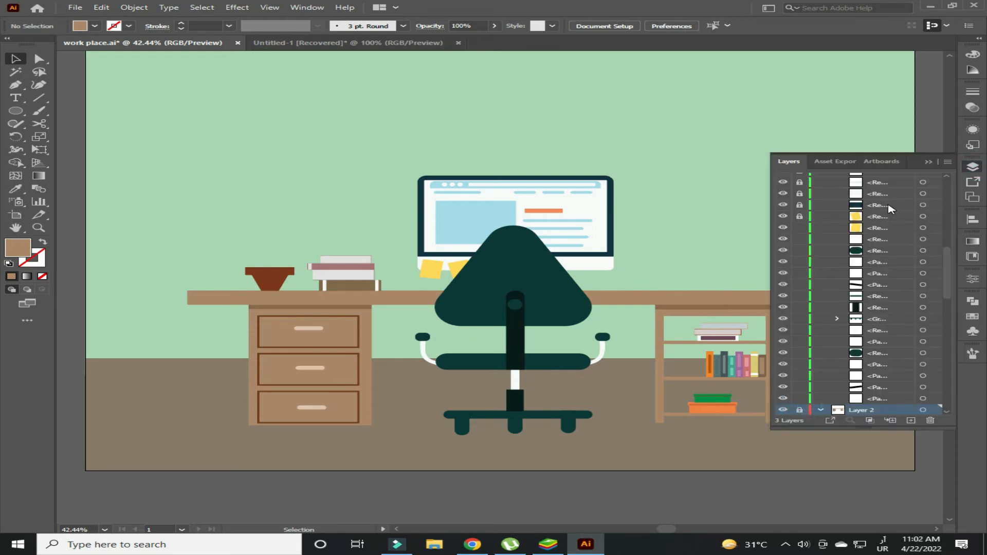
pyautogui.click(822, 191)
pyautogui.click(249, 245)
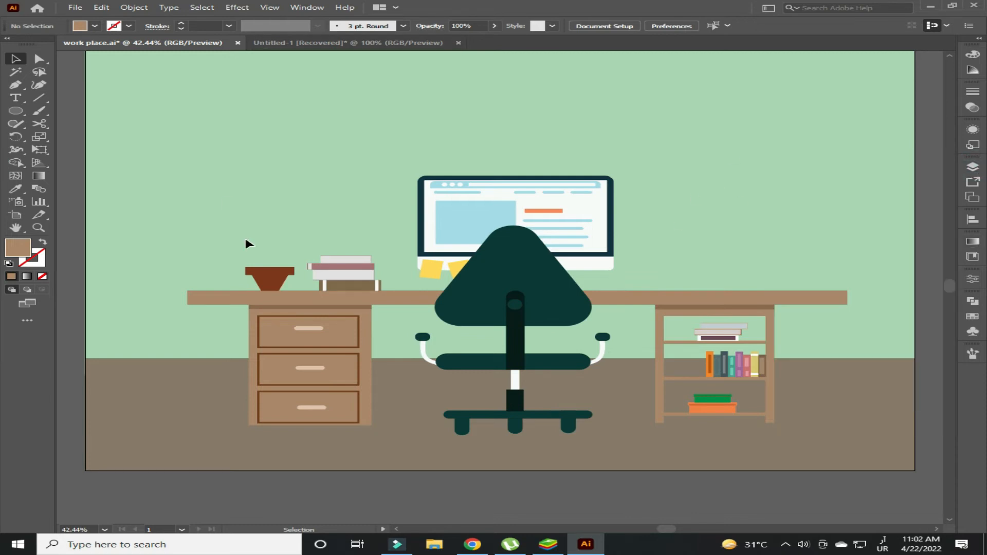
# Draw a large circle on the wall above the monitor as a clock frame and fill it green, 00A47F.
pyautogui.moveTo(289, 156); pyautogui.dragTo(210, 294)
pyautogui.moveTo(428, 213); pyautogui.dragTo(495, 269)
pyautogui.doubleClick(17, 247)
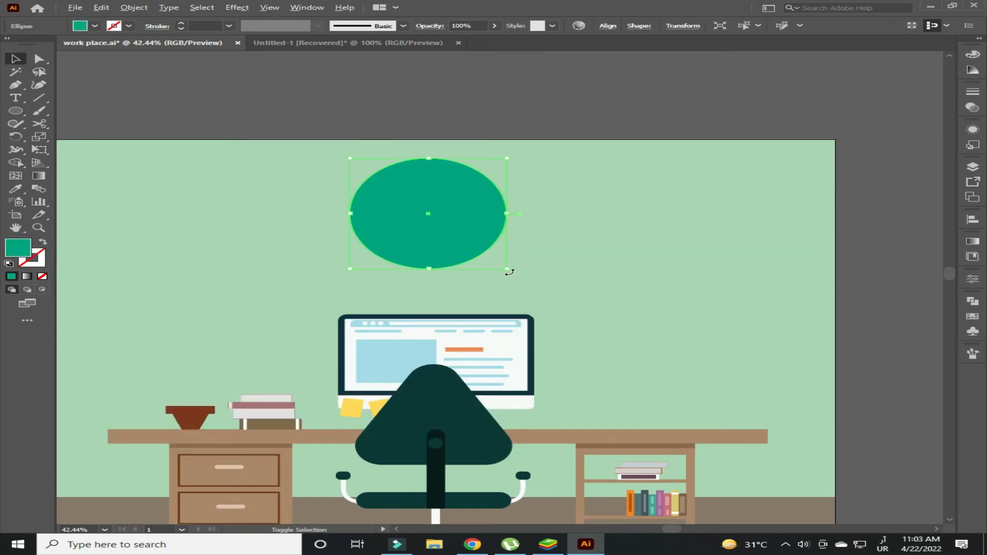
# Shrink a copy of the green circle about its centre and fill it with the monitor's white as the clock face.
pyautogui.moveTo(507, 269); pyautogui.dragTo(499, 264)
pyautogui.click(349, 341)
pyautogui.press('v')
pyautogui.click(576, 230)
pyautogui.click(462, 227)
pyautogui.click(560, 241)
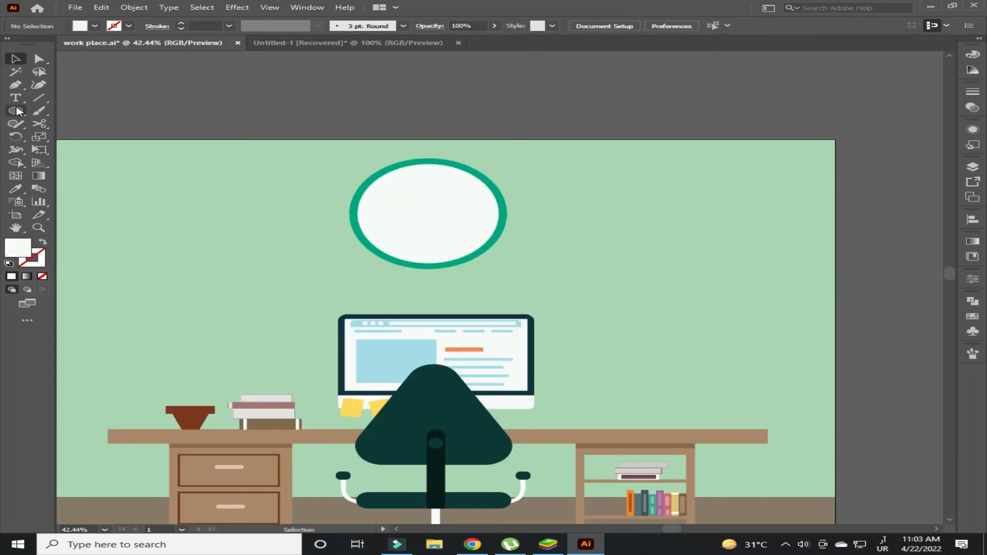
# Draw a vertical line at the bottom of the clock face using the green of the clock frame.
pyautogui.hotkey('ctrl', '+')
pyautogui.hotkey('ctrl', '+')
pyautogui.hotkey('ctrl', '+')
pyautogui.hotkey('ctrl', '+')
pyautogui.press('i')
pyautogui.moveTo(243, 138); pyautogui.dragTo(243, 208)
pyautogui.press('v')
# Set the line to a green 12 pt stroke with round caps and no fill, and delete the trial line.
pyautogui.click(11, 277)
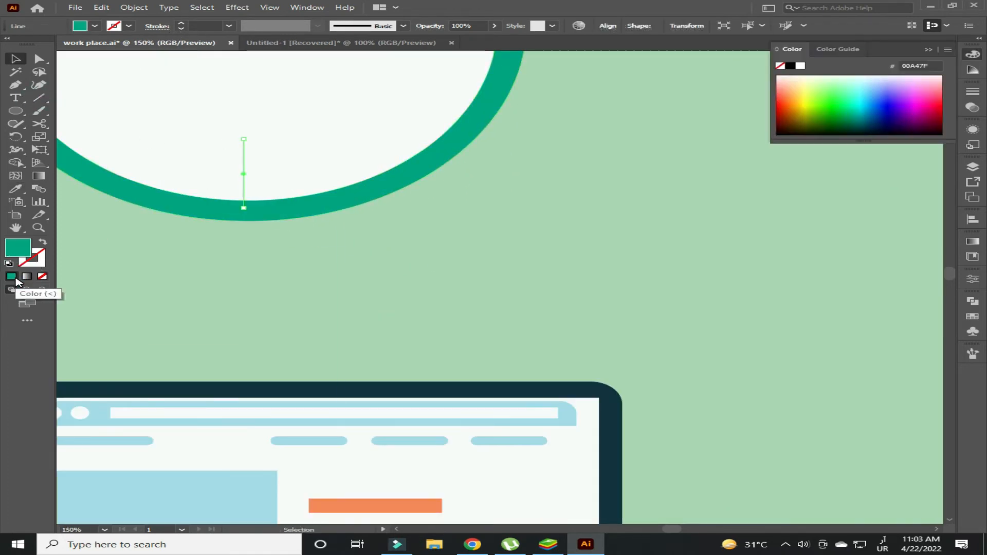
pyautogui.click(162, 26)
pyautogui.click(77, 53)
pyautogui.click(310, 277)
pyautogui.moveTo(243, 172); pyautogui.dragTo(331, 282)
pyautogui.press('Delete')
# Draw a short vertical green tick at the bottom centre of the clock face and copy it to the top centre.
pyautogui.click(47, 100)
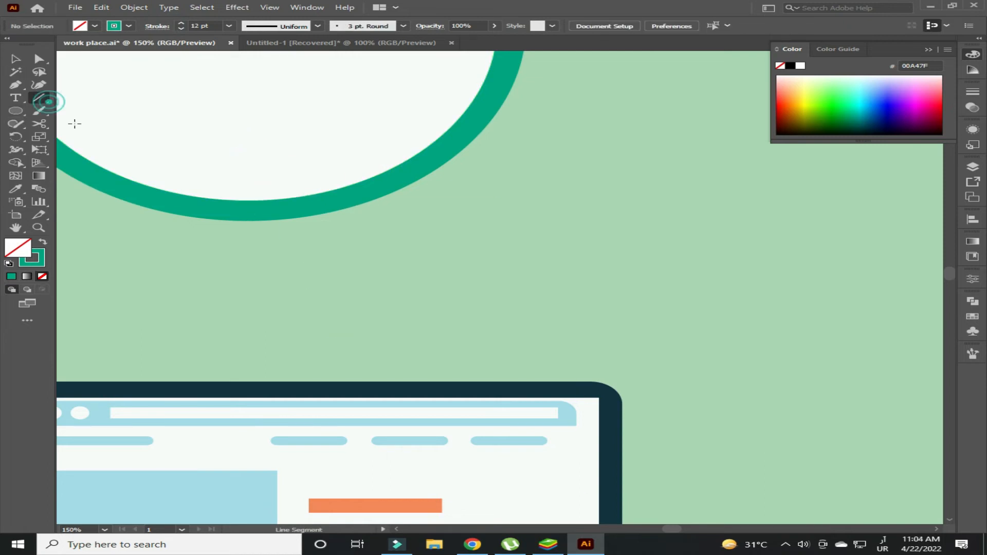
pyautogui.keyDown('shift'); pyautogui.moveTo(262, 197); pyautogui.dragTo(262, 209); pyautogui.keyUp('shift')
pyautogui.press('v')
pyautogui.click(480, 243)
pyautogui.hotkey('ctrl', '0')
pyautogui.hotkey('ctrl', '1')
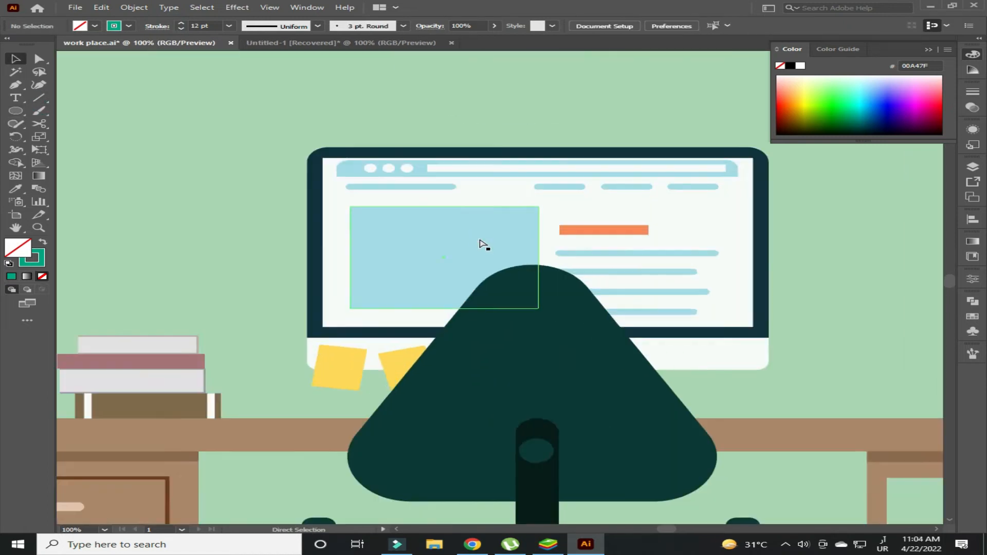
pyautogui.moveTo(519, 67); pyautogui.dragTo(470, 447)
pyautogui.moveTo(474, 403); pyautogui.dragTo(473, 171)
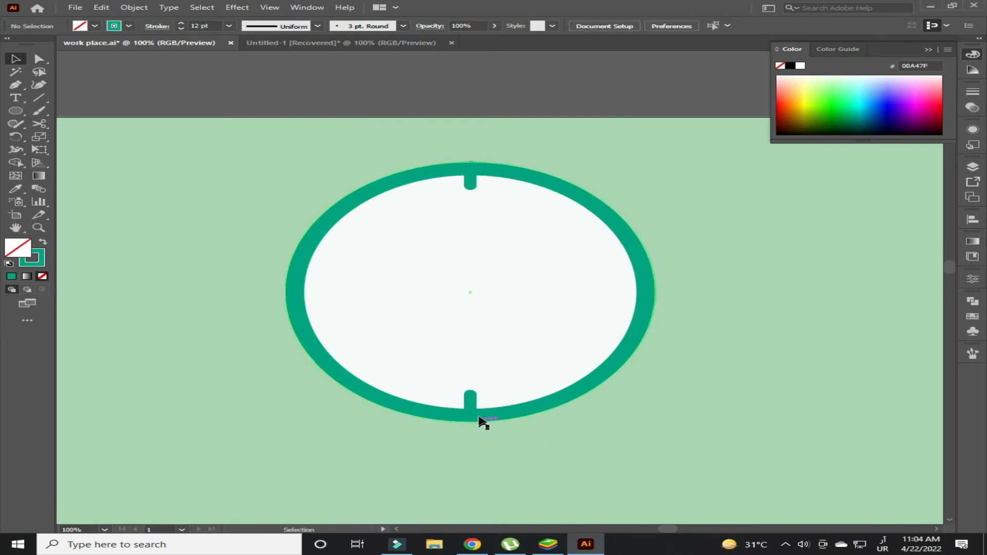
# Copy the clock's top tick to the left edge of the face and turn the copy horizontal.
pyautogui.click(471, 185)
pyautogui.keyDown('alt'); pyautogui.moveTo(469, 191); pyautogui.dragTo(304, 294); pyautogui.keyUp('alt')
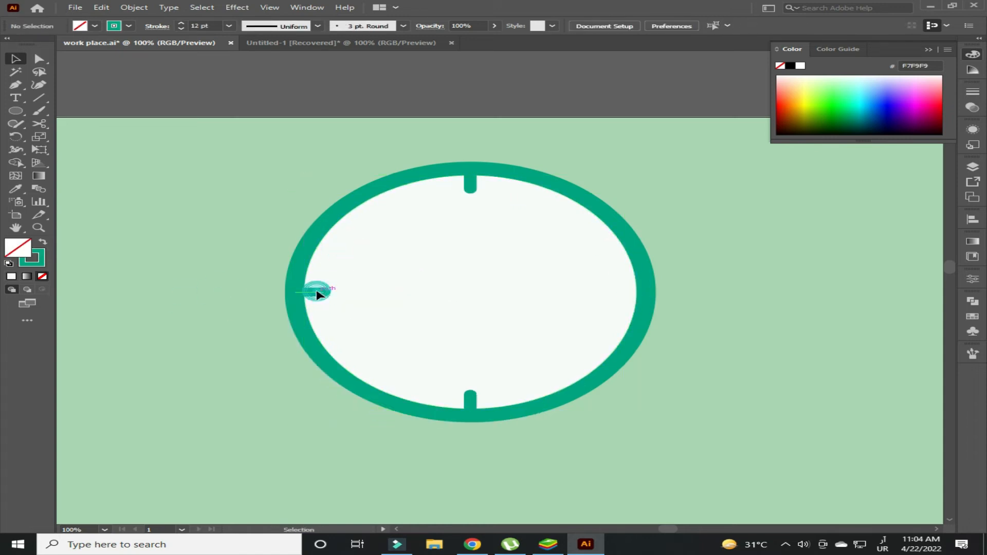
# Draw a short diagonal green clock hand from the face's centre towards the upper right and delete the trial hand.
pyautogui.moveTo(381, 225); pyautogui.dragTo(512, 313)
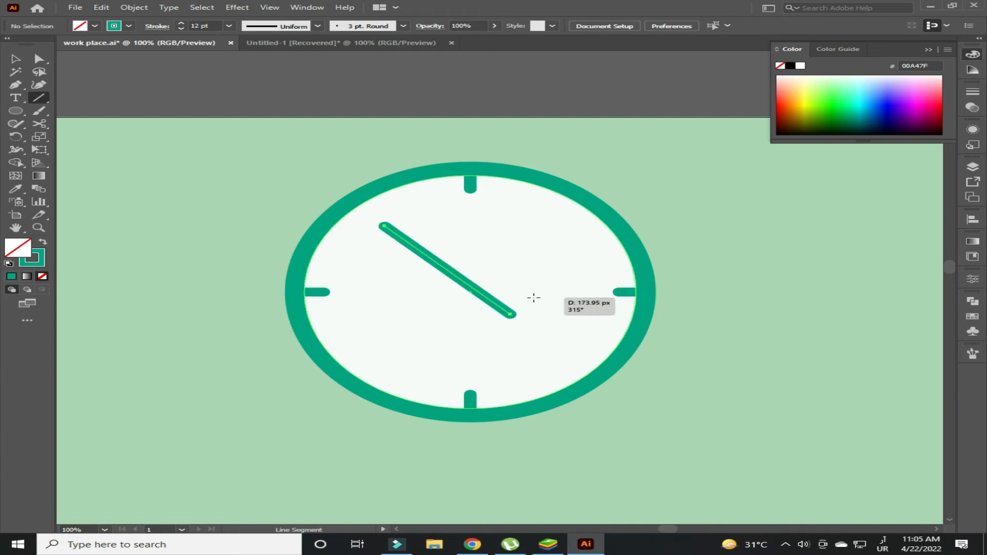
pyautogui.moveTo(536, 246)
pyautogui.mouseDown()
pyautogui.moveTo(450, 304)
pyautogui.moveTo(484, 305)
pyautogui.mouseUp()
pyautogui.press('v')
pyautogui.hotkey('ctrl', 'z')
pyautogui.press('Delete')
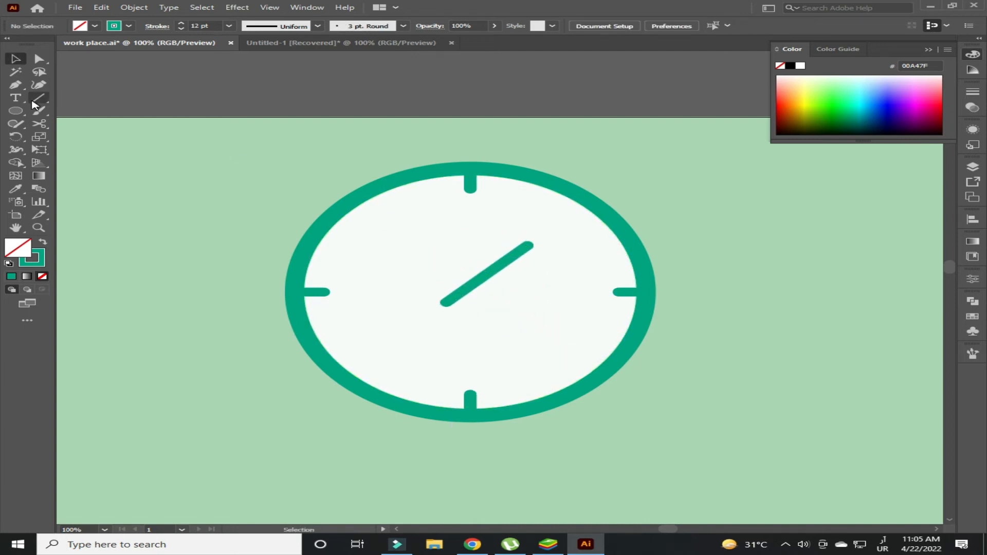
# Draw a longer green clock hand towards the upper left that crosses the short hand near the centre.
pyautogui.moveTo(445, 250)
pyautogui.mouseDown()
pyautogui.moveTo(506, 301)
pyautogui.moveTo(460, 293)
pyautogui.mouseUp()
pyautogui.press('v')
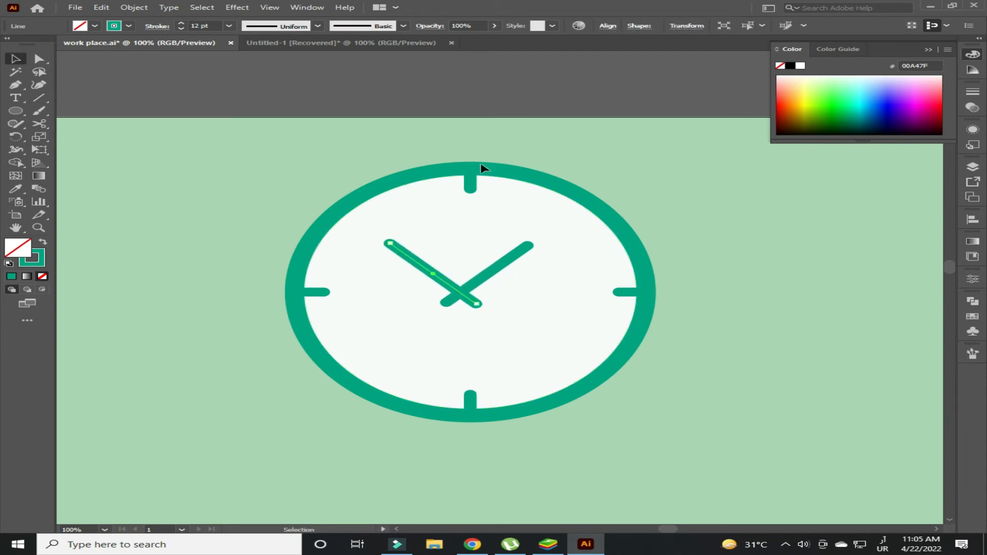
pyautogui.click(579, 139)
pyautogui.moveTo(385, 240); pyautogui.dragTo(385, 240)
pyautogui.press('v')
pyautogui.click(278, 128)
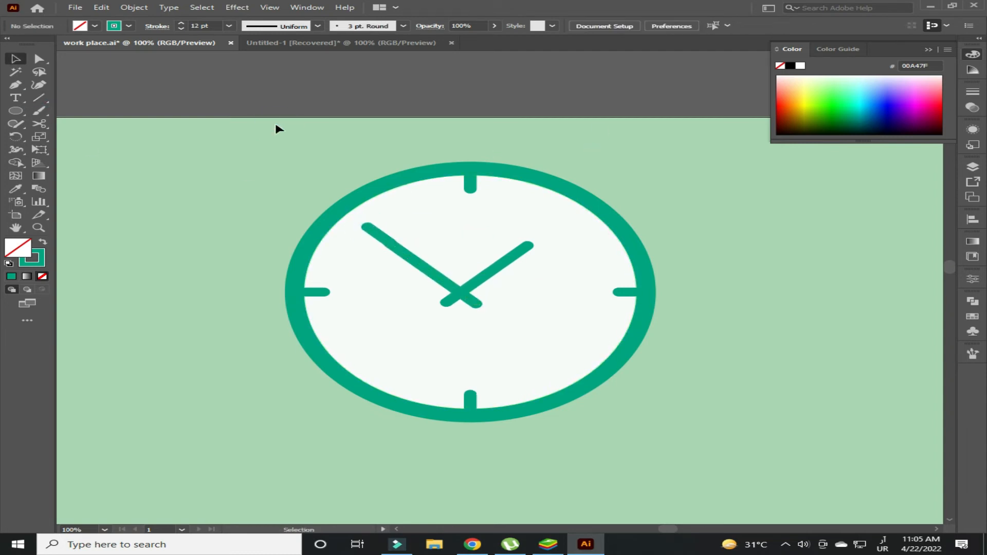
# Align the overlapping parts of the clock's long hand so they form one even straight line.
pyautogui.click(274, 204)
pyautogui.hotkey('ctrl', '=')
pyautogui.hotkey('ctrl', '=')
pyautogui.hotkey('ctrl', '=')
pyautogui.hotkey('ctrl', '=')
pyautogui.moveTo(163, 100); pyautogui.dragTo(355, 300)
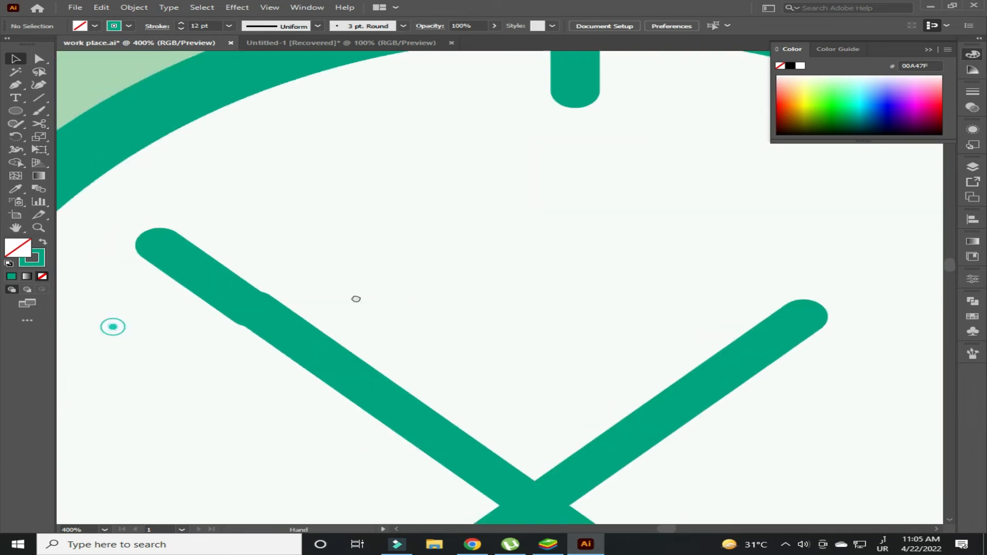
pyautogui.moveTo(113, 327); pyautogui.dragTo(325, 305)
pyautogui.click(437, 259)
pyautogui.click(437, 270)
pyautogui.click(164, 121)
pyautogui.moveTo(437, 269); pyautogui.dragTo(561, 348)
pyautogui.click(165, 139)
pyautogui.hotkey('ctrl', '0')
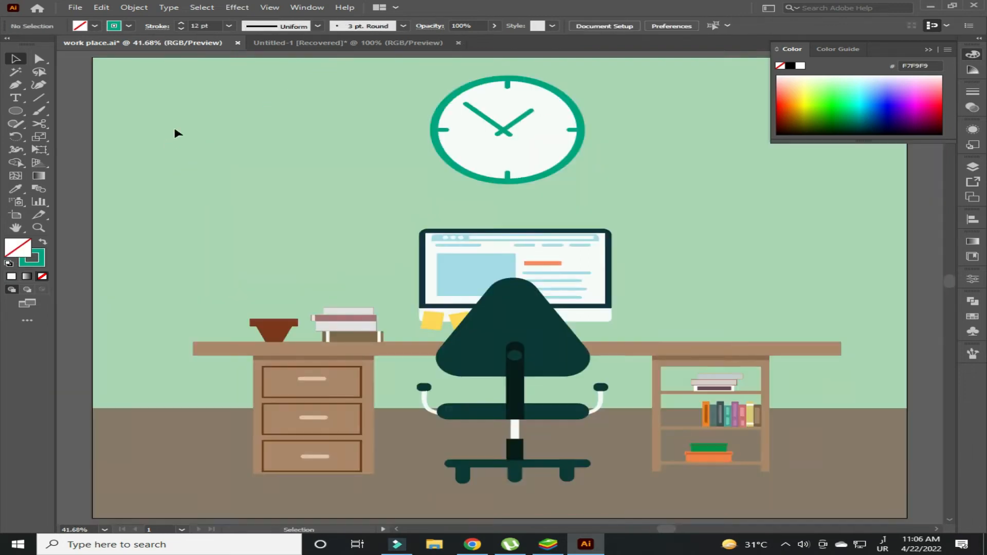
# Draw an ellipse above the desktop between the monitor and the desk's right end, cut it at its side anchors and delete the lower half.
pyautogui.moveTo(192, 111); pyautogui.dragTo(12, 99)
pyautogui.click(15, 111)
pyautogui.moveTo(463, 270); pyautogui.dragTo(529, 317)
pyautogui.press('v')
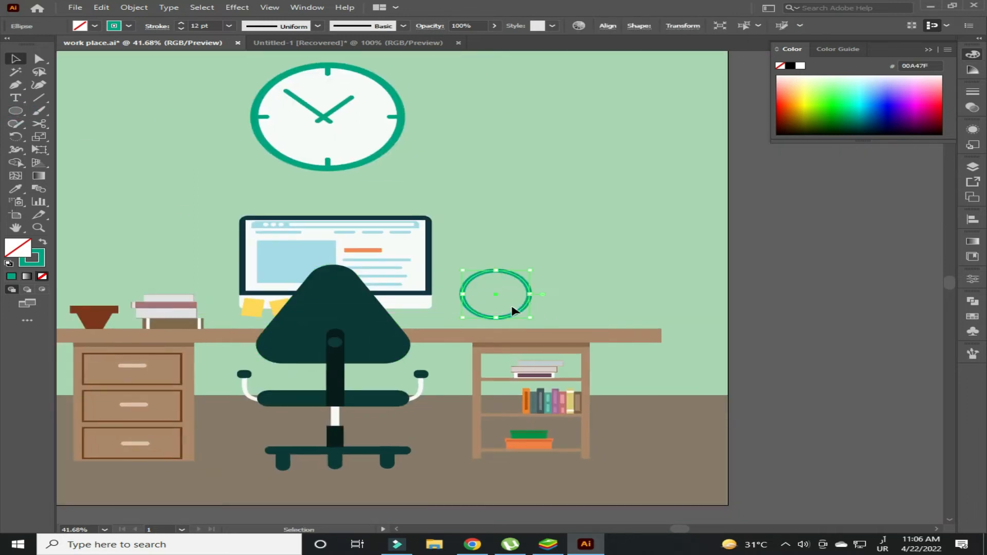
pyautogui.click(43, 242)
pyautogui.click(463, 294)
pyautogui.click(529, 294)
pyautogui.press('v')
pyautogui.click(515, 305)
pyautogui.press('Delete')
# Move the half ellipse down onto the desktop above the shelf unit and resize it as the lamp base.
pyautogui.moveTo(494, 281); pyautogui.dragTo(512, 317)
pyautogui.hotkey('ctrl', '=')
pyautogui.hotkey('ctrl', '=')
pyautogui.hotkey('ctrl', '=')
pyautogui.hotkey('ctrl', '=')
pyautogui.hotkey('ctrl', '=')
pyautogui.moveTo(660, 287); pyautogui.dragTo(536, 285)
pyautogui.moveTo(431, 305); pyautogui.dragTo(471, 306)
pyautogui.moveTo(478, 231); pyautogui.dragTo(478, 258)
pyautogui.moveTo(485, 315); pyautogui.dragTo(514, 286)
# Fill the lamp base with red EB4052.
pyautogui.doubleClick(18, 248)
pyautogui.write('EB4052')
pyautogui.click(485, 283)
pyautogui.click(491, 218)
pyautogui.click(467, 190)
pyautogui.hotkey('ctrl', '-')
pyautogui.hotkey('ctrl', '-')
pyautogui.hotkey('ctrl', '-')
pyautogui.hotkey('ctrl', '-')
pyautogui.scroll(3, 491, 286)
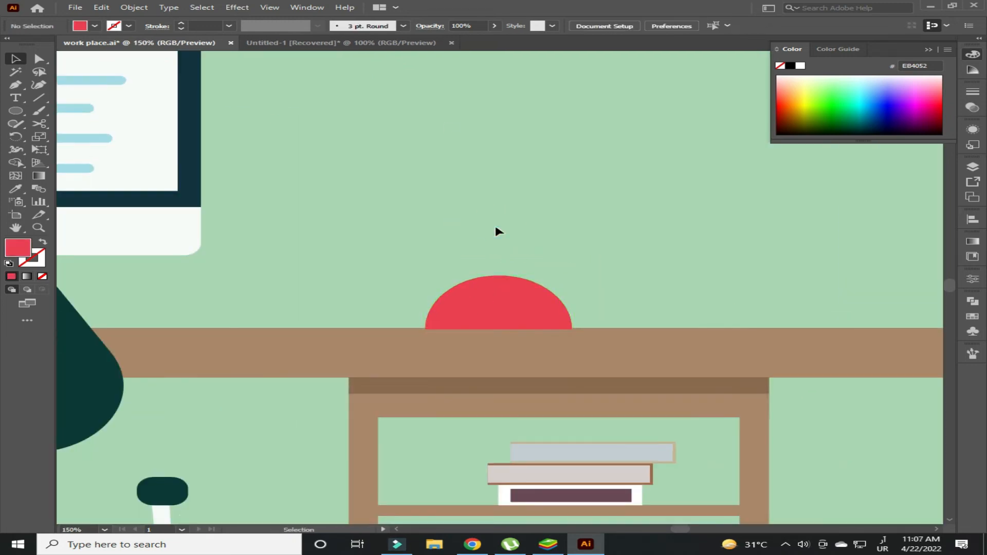
# Draw a short vertical line at the top of the lamp base with a 7 pt off-white F7F9F9 stroke and no fill.
pyautogui.moveTo(575, 302); pyautogui.dragTo(587, 302)
pyautogui.click(617, 302)
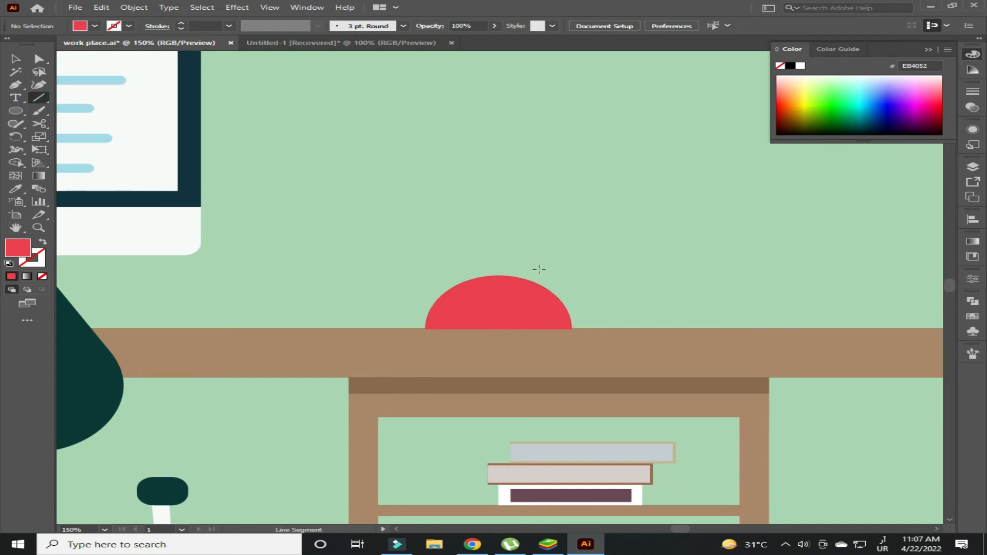
pyautogui.moveTo(487, 252); pyautogui.dragTo(488, 283)
pyautogui.press('v')
pyautogui.press('i')
pyautogui.click(78, 241)
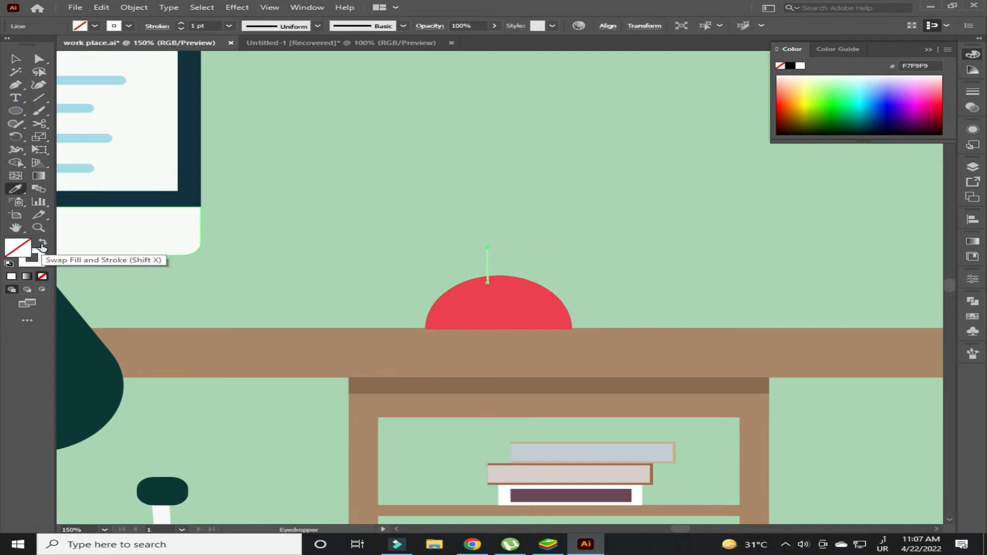
pyautogui.click(167, 27)
pyautogui.click(182, 23)
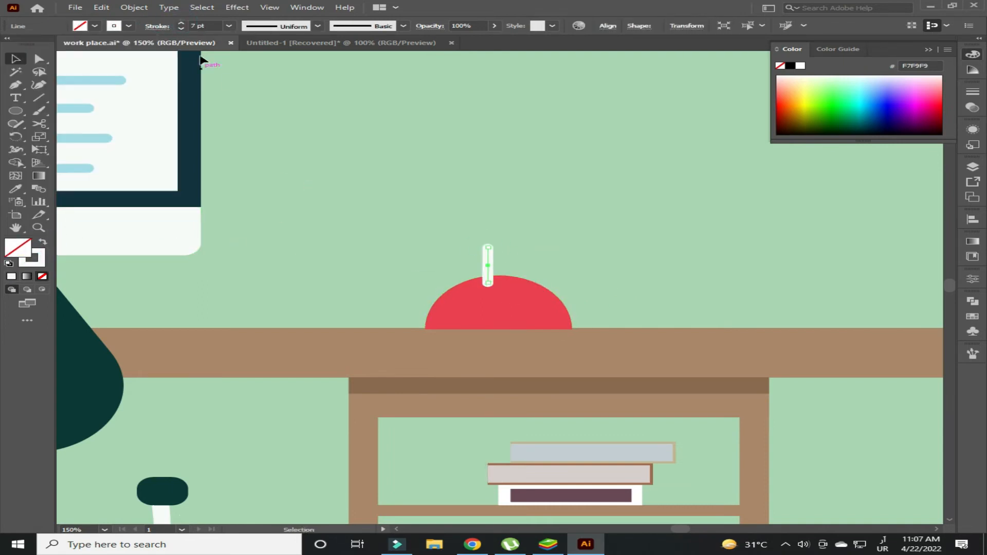
# Centre the white line on the lamp base, arrange it behind the red dome and shorten it to a small stub.
pyautogui.moveTo(501, 277); pyautogui.dragTo(500, 272)
pyautogui.rightClick(500, 273)
pyautogui.click(716, 467)
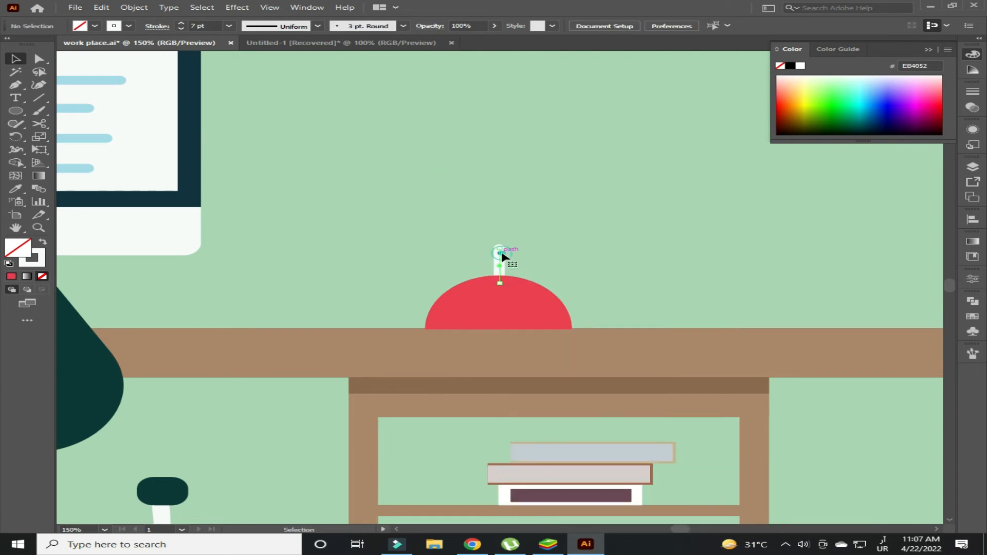
pyautogui.moveTo(497, 277); pyautogui.dragTo(497, 281)
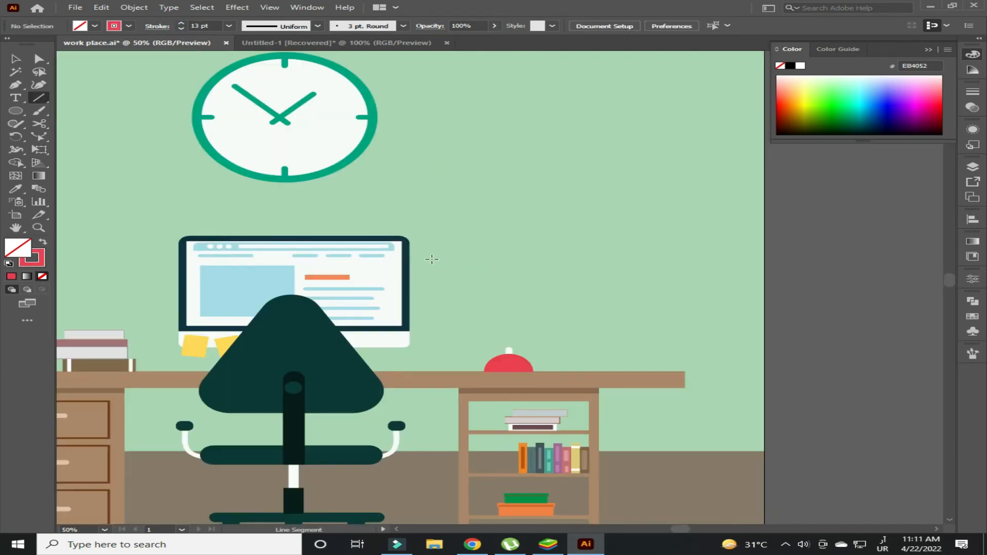
# Draw a 13 pt red line from the lamp base's stub up towards the monitor and bend it into a curved arm with Reshape.
pyautogui.moveTo(431, 256); pyautogui.dragTo(509, 350)
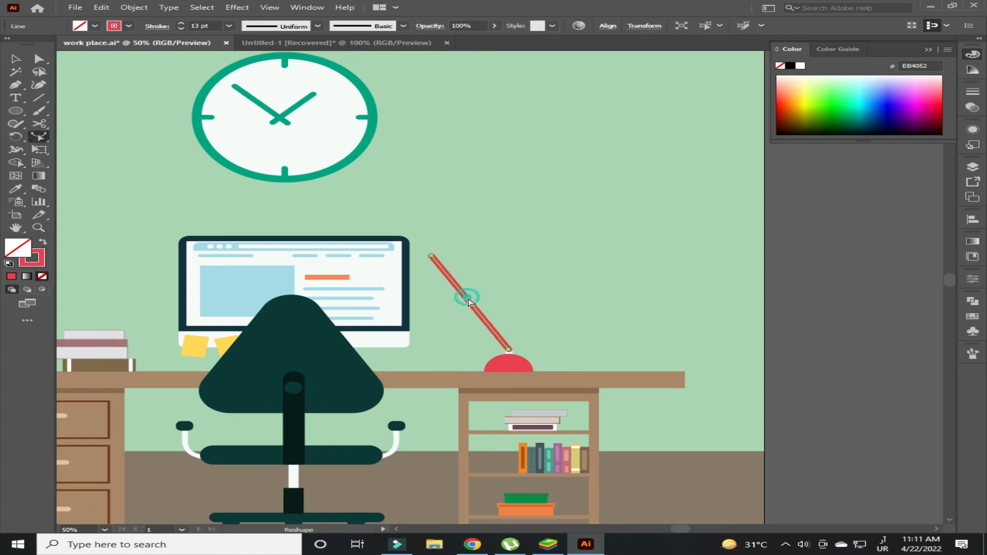
pyautogui.moveTo(489, 293); pyautogui.dragTo(490, 291)
pyautogui.press('v')
pyautogui.click(718, 239)
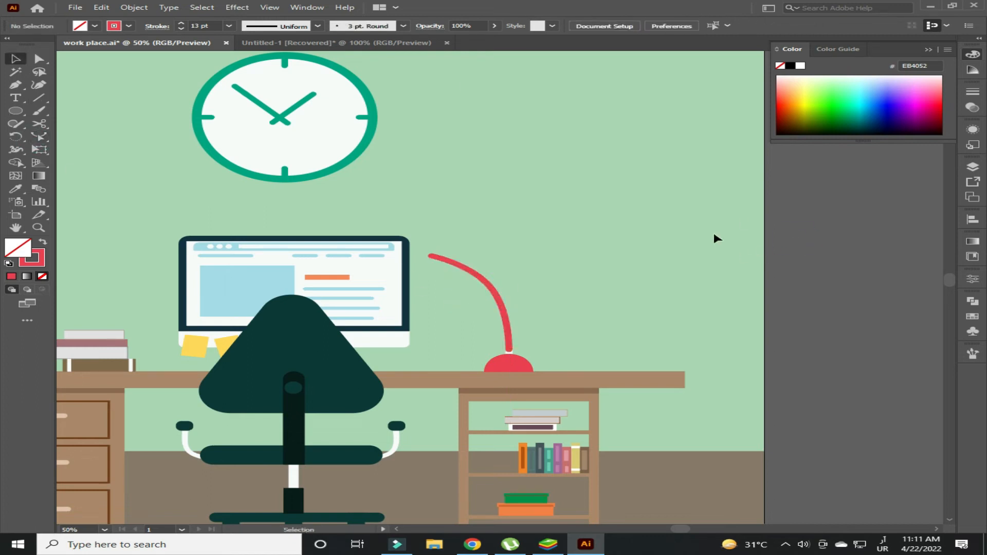
# Draw an ellipse for the lampshade, cut it at its side anchors and delete the lower half.
pyautogui.click(508, 369)
pyautogui.press('l')
pyautogui.moveTo(240, 188); pyautogui.dragTo(365, 274)
pyautogui.click(241, 232)
pyautogui.click(364, 231)
pyautogui.press('v')
pyautogui.click(337, 253)
pyautogui.press('Delete')
# Rotate the half-ellipse lampshade and move it onto the upper end of the lamp arm.
pyautogui.click(324, 216)
pyautogui.moveTo(367, 185); pyautogui.dragTo(440, 292)
pyautogui.moveTo(498, 298); pyautogui.dragTo(447, 260)
pyautogui.click(557, 224)
# Place a small narrow ellipse as a bulb at the lampshade's opening and arrange it behind the shade.
pyautogui.moveTo(463, 171)
pyautogui.mouseDown()
pyautogui.moveTo(488, 193)
pyautogui.moveTo(409, 263)
pyautogui.mouseUp()
pyautogui.press('v')
pyautogui.rightClick(409, 263)
pyautogui.click(595, 253)
pyautogui.rightClick(408, 272)
pyautogui.moveTo(508, 220)
pyautogui.click(601, 232)
pyautogui.rightClick(409, 273)
pyautogui.click(609, 222)
pyautogui.rightClick(407, 265)
pyautogui.moveTo(506, 477)
pyautogui.click(596, 502)
# Adjust the bulb's position and recolour it with the light grey of the top book on the desk.
pyautogui.click(477, 284)
pyautogui.moveTo(406, 279); pyautogui.dragTo(407, 279)
pyautogui.press('i')
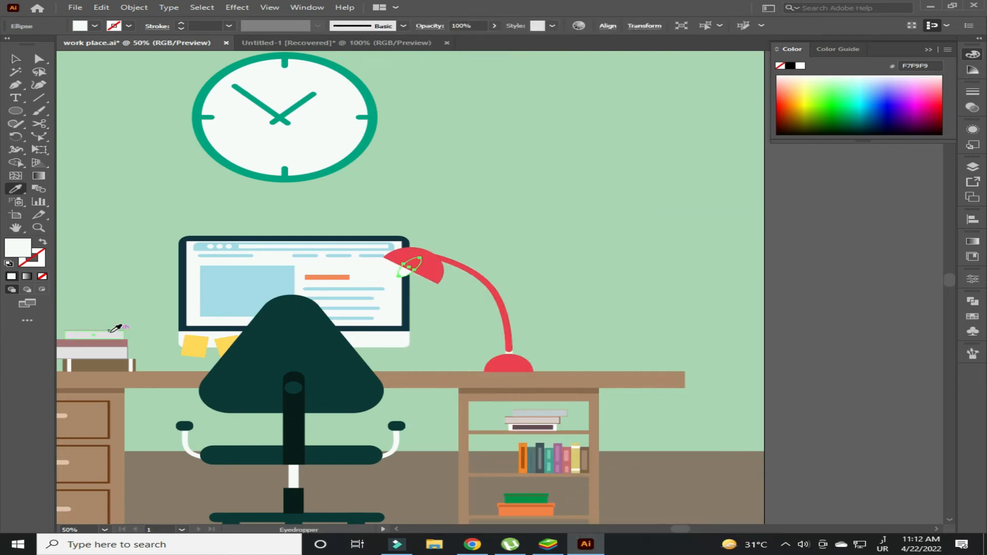
pyautogui.press('v')
pyautogui.click(369, 269)
# Replace the narrow bulb with a rounder light grey ellipse and arrange it behind the lampshade's lower edge.
pyautogui.hotkey('ctrl', '=')
pyautogui.hotkey('ctrl', '=')
pyautogui.hotkey('ctrl', '=')
pyautogui.hotkey('ctrl', '=')
pyautogui.moveTo(256, 104); pyautogui.dragTo(537, 59)
pyautogui.moveTo(415, 182)
pyautogui.mouseDown()
pyautogui.moveTo(432, 197)
pyautogui.moveTo(452, 161)
pyautogui.moveTo(432, 177)
pyautogui.moveTo(408, 175)
pyautogui.mouseUp()
pyautogui.press('v')
pyautogui.moveTo(467, 295); pyautogui.dragTo(410, 174)
pyautogui.click(404, 180)
pyautogui.press('Delete')
pyautogui.rightClick(410, 173)
pyautogui.moveTo(452, 385)
pyautogui.click(593, 410)
pyautogui.click(507, 83)
pyautogui.click(44, 96)
pyautogui.moveTo(507, 84); pyautogui.dragTo(355, 195)
pyautogui.press('g')
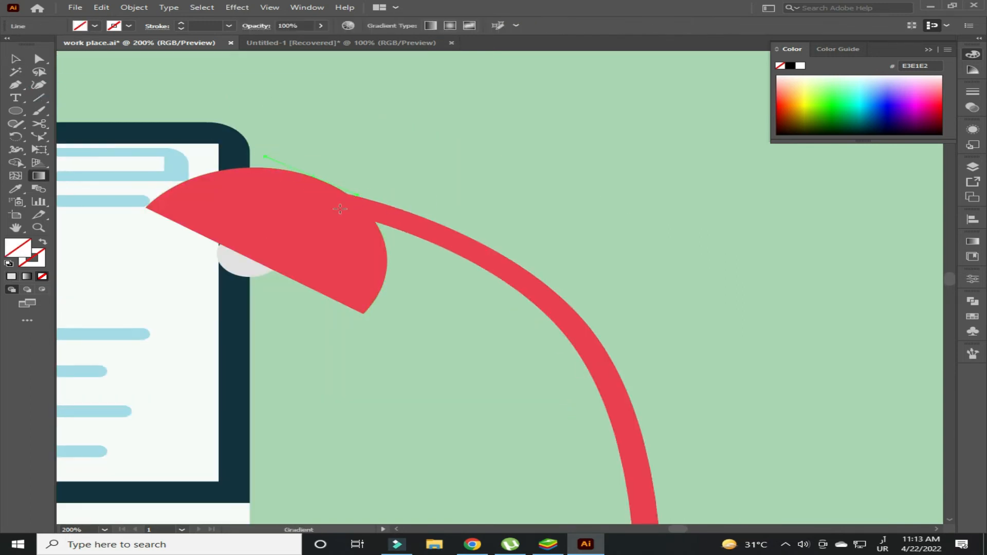
pyautogui.press('v')
pyautogui.click(181, 221)
pyautogui.click(156, 26)
pyautogui.click(75, 53)
pyautogui.click(181, 23)
pyautogui.click(331, 106)
pyautogui.hotkey('ctrl', 'z')
pyautogui.moveTo(311, 183); pyautogui.dragTo(358, 160)
pyautogui.click(353, 198)
pyautogui.press('Delete')
# Draw a thin rectangle with an off-white F7F9F9 fill and no stroke, slanted along the lampshade's upper edge.
pyautogui.click(16, 111)
pyautogui.click(68, 111)
pyautogui.click(229, 25)
pyautogui.click(263, 77)
pyautogui.press('a')
pyautogui.press('v')
pyautogui.hotkey('shift', 'x')
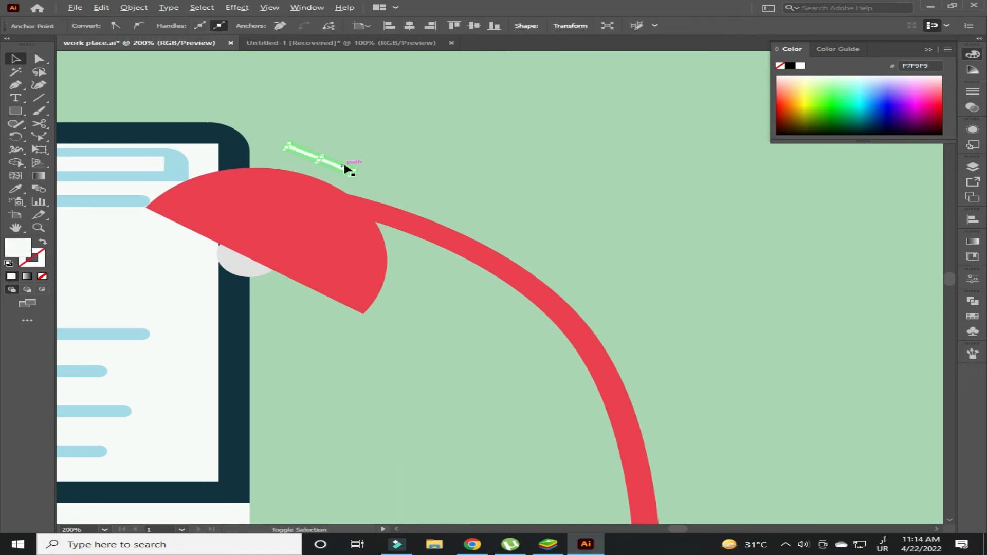
pyautogui.moveTo(354, 172); pyautogui.dragTo(348, 198)
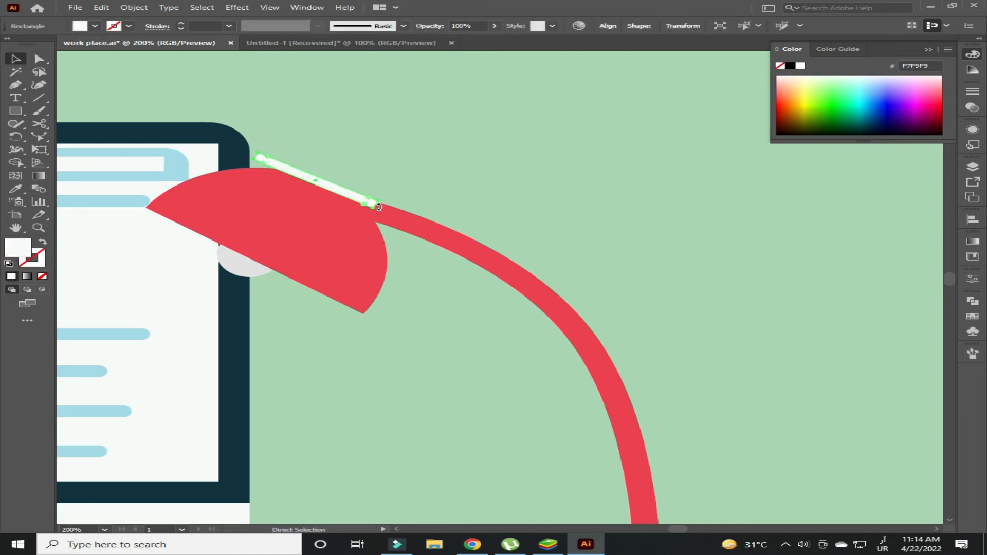
# Shorten the white rounded bar and fit it against the lampshade's upper edge beside the arm joint.
pyautogui.hotkey('ctrl', '=')
pyautogui.hotkey('ctrl', '=')
pyautogui.hotkey('ctrl', '=')
pyautogui.hotkey('ctrl', '=')
pyautogui.moveTo(712, 374); pyautogui.dragTo(578, 319)
pyautogui.moveTo(258, 189); pyautogui.dragTo(368, 231)
pyautogui.click(404, 204)
pyautogui.moveTo(430, 268); pyautogui.dragTo(462, 273)
pyautogui.click(465, 163)
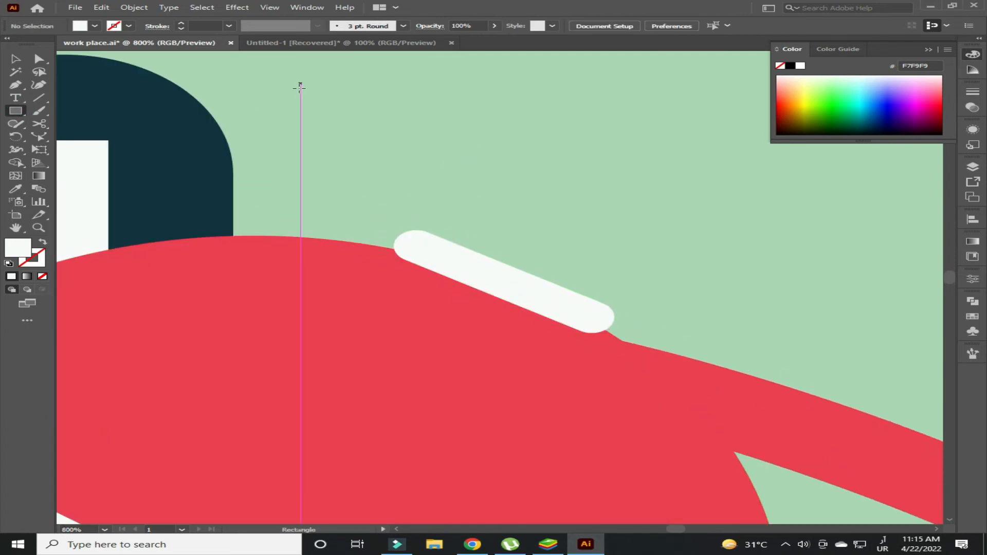
# Draw a small rectangle above the lampshade and rotate it to lie parallel along the white rounded bar.
pyautogui.moveTo(307, 90); pyautogui.dragTo(431, 198)
pyautogui.press('v')
pyautogui.scroll(2, 433, 88)
pyautogui.moveTo(433, 143); pyautogui.dragTo(301, 109)
pyautogui.moveTo(369, 203); pyautogui.dragTo(547, 271)
pyautogui.moveTo(644, 247); pyautogui.dragTo(639, 261)
pyautogui.moveTo(565, 270); pyautogui.dragTo(557, 285)
# Recolour the tilted rectangle with the lampshade's red EB4052 and arrange it behind the white rounded bar.
pyautogui.moveTo(509, 322); pyautogui.dragTo(551, 288)
pyautogui.press('i')
pyautogui.click(437, 360)
pyautogui.press('v')
pyautogui.click(568, 138)
pyautogui.rightClick(553, 291)
pyautogui.moveTo(666, 238)
pyautogui.click(750, 260)
pyautogui.click(668, 147)
# Adjust the lower corners of the red cap so they meet the ends of the white rounded bar.
pyautogui.click(556, 296)
pyautogui.moveTo(469, 275); pyautogui.dragTo(436, 253)
pyautogui.moveTo(599, 330); pyautogui.dragTo(639, 348)
pyautogui.click(745, 334)
# Draw a small off-white F7F9F9 ellipse on the red cap's upper edge and arrange it behind the cap as a knob.
pyautogui.rightClick(22, 115)
pyautogui.click(64, 137)
pyautogui.moveTo(510, 249); pyautogui.dragTo(559, 282)
pyautogui.press('v')
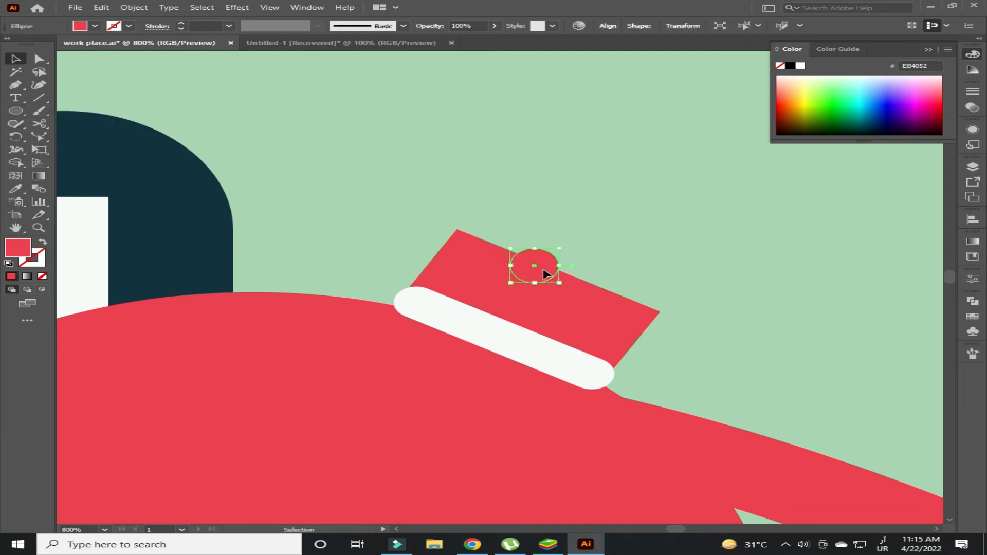
pyautogui.click(516, 327)
pyautogui.rightClick(554, 267)
pyautogui.moveTo(628, 467)
pyautogui.click(782, 504)
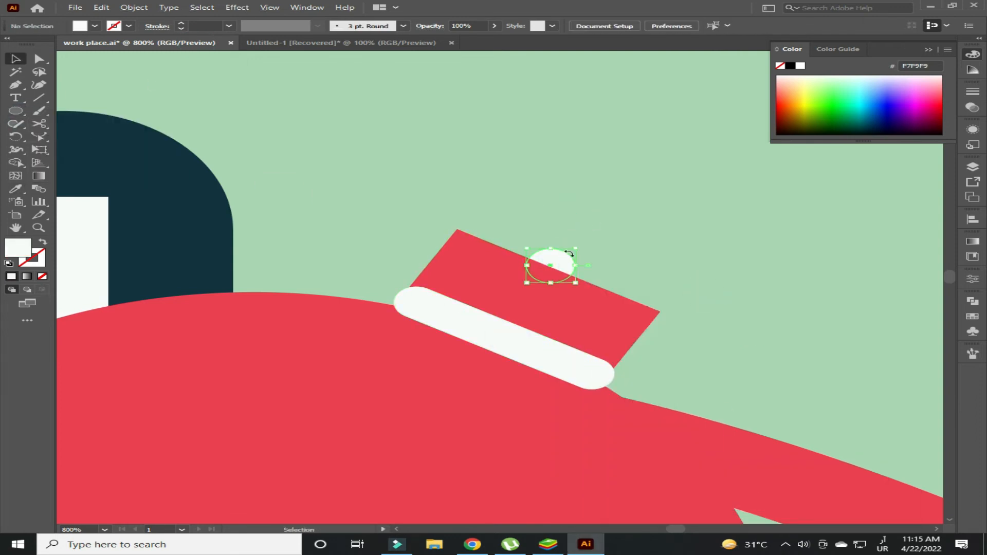
pyautogui.press('v')
pyautogui.click(614, 189)
# Check the finished desk lamp against the rest of the workplace scene.
pyautogui.hotkey('ctrl', '0')
pyautogui.hotkey('ctrl', '+')
pyautogui.hotkey('ctrl', '+')
pyautogui.hotkey('ctrl', '+')
pyautogui.hotkey('ctrl', '+')
pyautogui.moveTo(612, 185); pyautogui.dragTo(271, 318)
pyautogui.click(623, 238)
pyautogui.click(622, 237)
pyautogui.moveTo(626, 241); pyautogui.dragTo(470, 244)
pyautogui.click(646, 216)
pyautogui.hotkey('ctrl', '0')
pyautogui.hotkey('ctrl', '+')
pyautogui.hotkey('ctrl', '+')
pyautogui.hotkey('ctrl', '+')
pyautogui.hotkey('ctrl', '+')
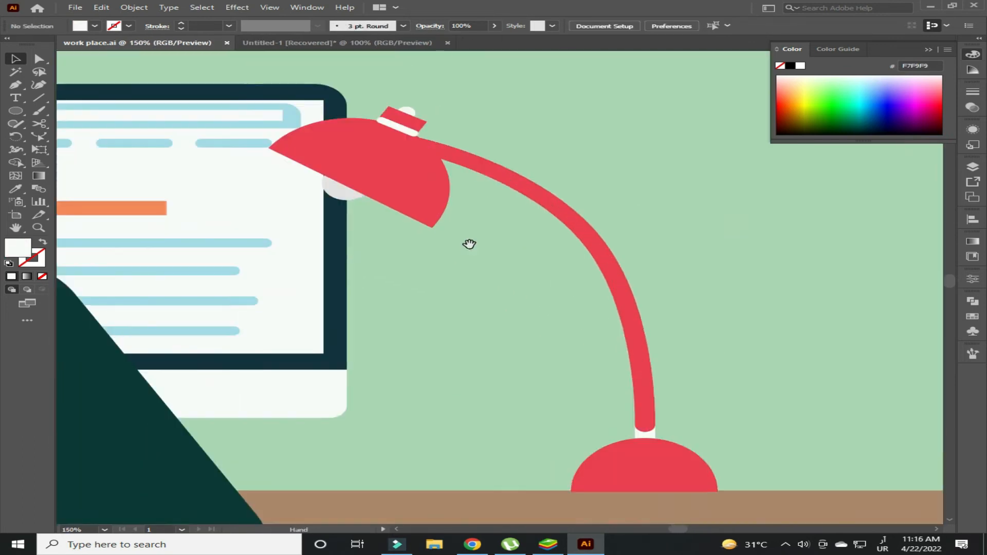
# Draw a long, thin off-white F7F9F9 wall shelf beside the lamp and arrange it behind the lamp arm.
pyautogui.click(16, 111)
pyautogui.moveTo(315, 258); pyautogui.dragTo(669, 275)
pyautogui.press('v')
pyautogui.moveTo(584, 267); pyautogui.dragTo(558, 265)
pyautogui.rightClick(603, 269)
pyautogui.moveTo(648, 466)
pyautogui.click(818, 490)
pyautogui.click(643, 350)
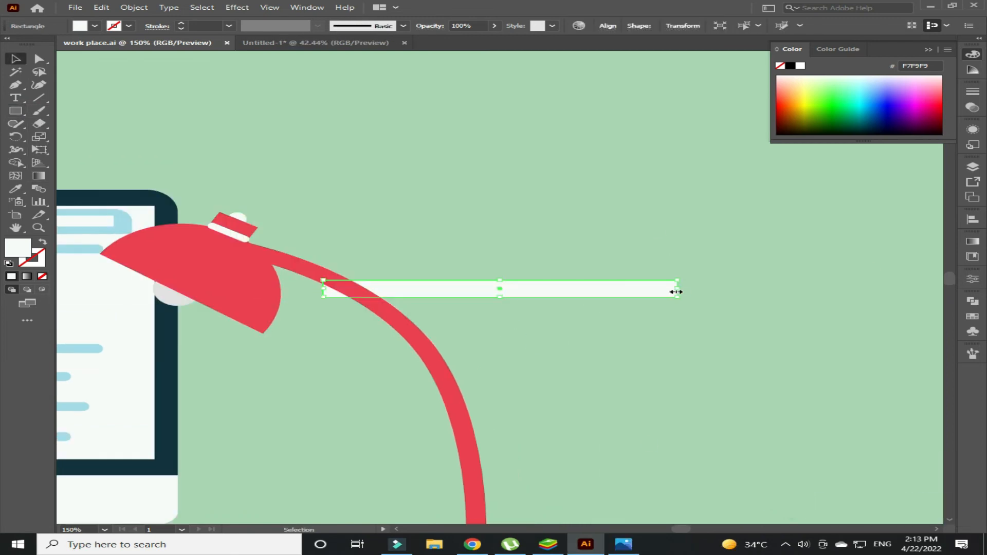
pyautogui.moveTo(676, 289); pyautogui.dragTo(636, 146)
pyautogui.click(637, 221)
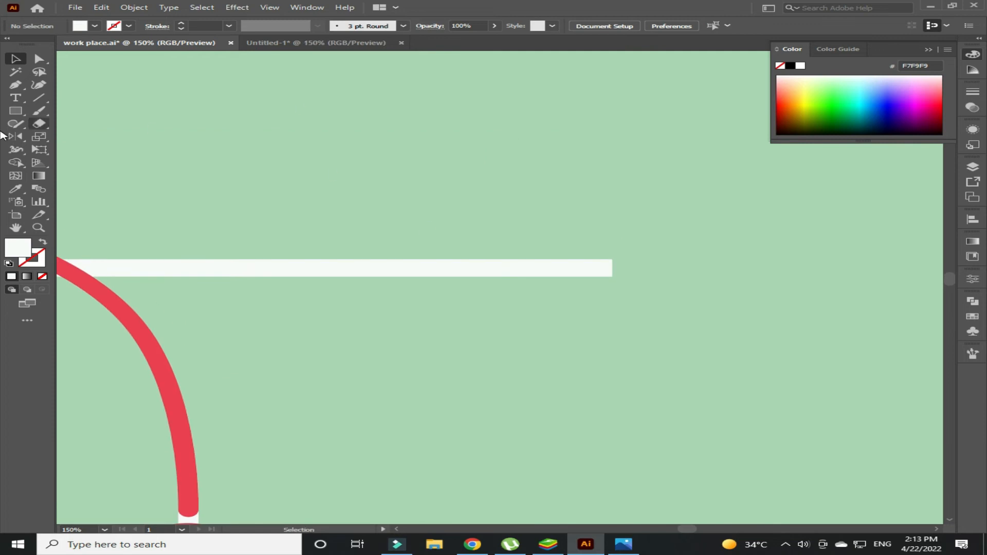
# Draw an upright book rectangle near the shelf's outer end and fill it with dark olive 55594A.
pyautogui.click(15, 111)
pyautogui.moveTo(513, 144)
pyautogui.mouseDown()
pyautogui.moveTo(565, 194)
pyautogui.moveTo(565, 260)
pyautogui.mouseUp()
pyautogui.click(16, 58)
pyautogui.doubleClick(18, 248)
pyautogui.write('55594A')
pyautogui.click(486, 284)
pyautogui.click(476, 206)
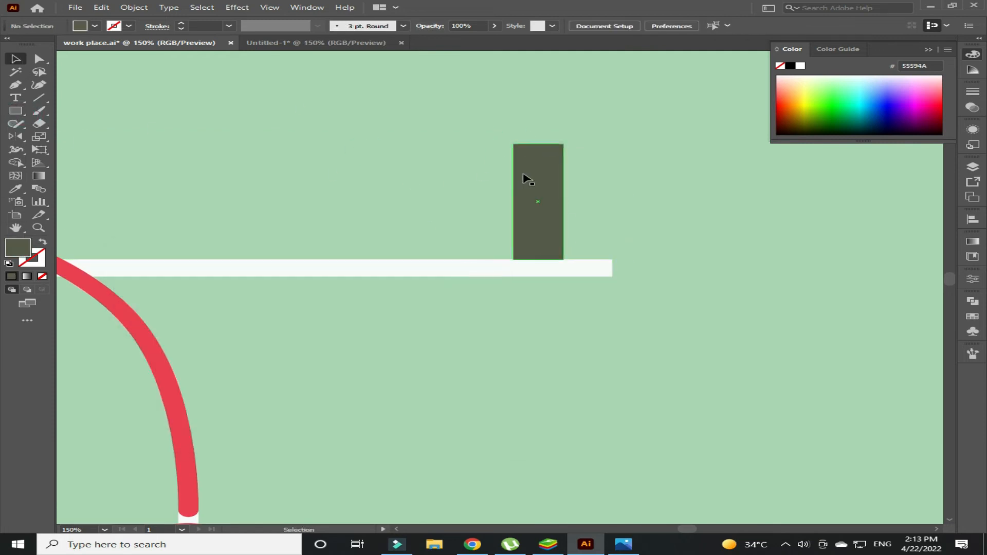
# Add thin 938266 bands across the upper and lower ends of the olive book's spine.
pyautogui.click(15, 59)
pyautogui.doubleClick(18, 248)
pyautogui.write('938266')
pyautogui.click(488, 281)
pyautogui.click(346, 155)
pyautogui.moveTo(346, 156); pyautogui.dragTo(337, 177)
pyautogui.click(515, 275)
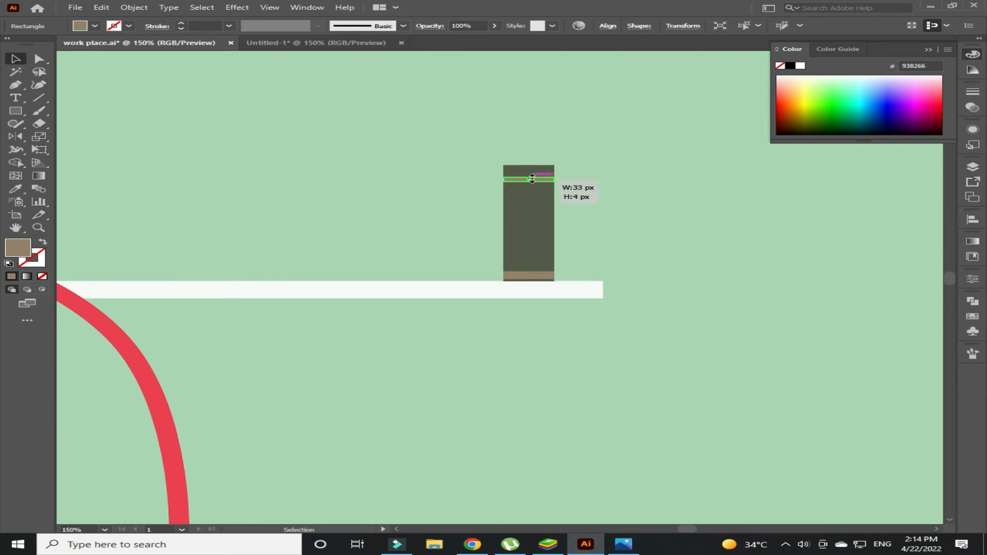
pyautogui.moveTo(537, 175); pyautogui.dragTo(537, 174)
pyautogui.click(396, 165)
# Draw a taller, narrower book against the olive book and fill it with dark blue 3B5D80.
pyautogui.click(191, 43)
pyautogui.moveTo(432, 134); pyautogui.dragTo(465, 292)
pyautogui.click(15, 59)
pyautogui.moveTo(451, 271); pyautogui.dragTo(468, 270)
pyautogui.doubleClick(19, 248)
pyautogui.write('3B5D80')
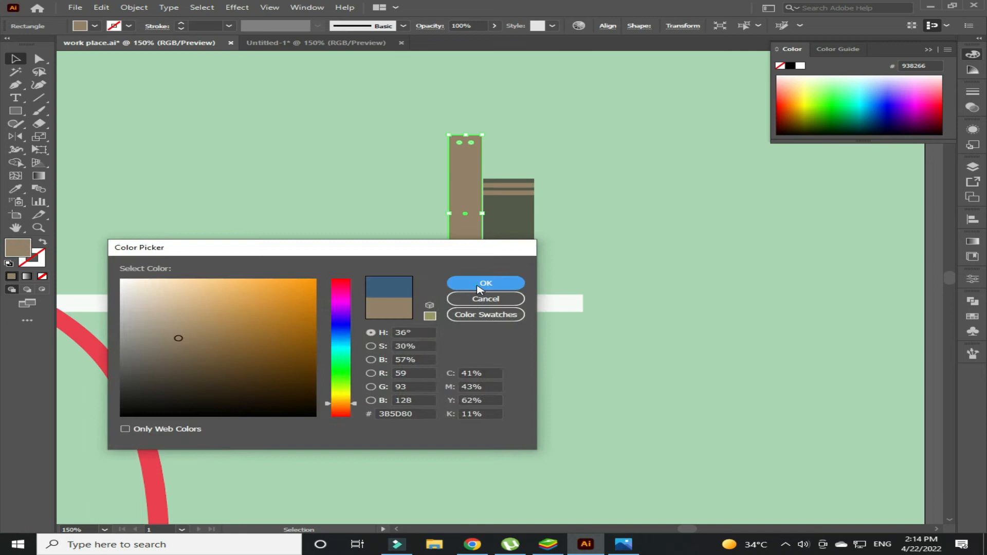
pyautogui.click(480, 284)
pyautogui.moveTo(449, 203); pyautogui.dragTo(452, 203)
pyautogui.click(348, 164)
# Place a small square label near the top of the dark blue book and fill it with 5D85CD.
pyautogui.click(358, 169)
pyautogui.moveTo(455, 167); pyautogui.dragTo(467, 158)
pyautogui.doubleClick(19, 248)
pyautogui.write('5D85CD')
pyautogui.click(481, 282)
# Draw a third book beside the dark blue one, fill it with brown 754E31 and narrow it slightly.
pyautogui.press('v')
pyautogui.moveTo(389, 155); pyautogui.dragTo(438, 294)
pyautogui.press('v')
pyautogui.moveTo(403, 248); pyautogui.dragTo(417, 248)
pyautogui.click(343, 200)
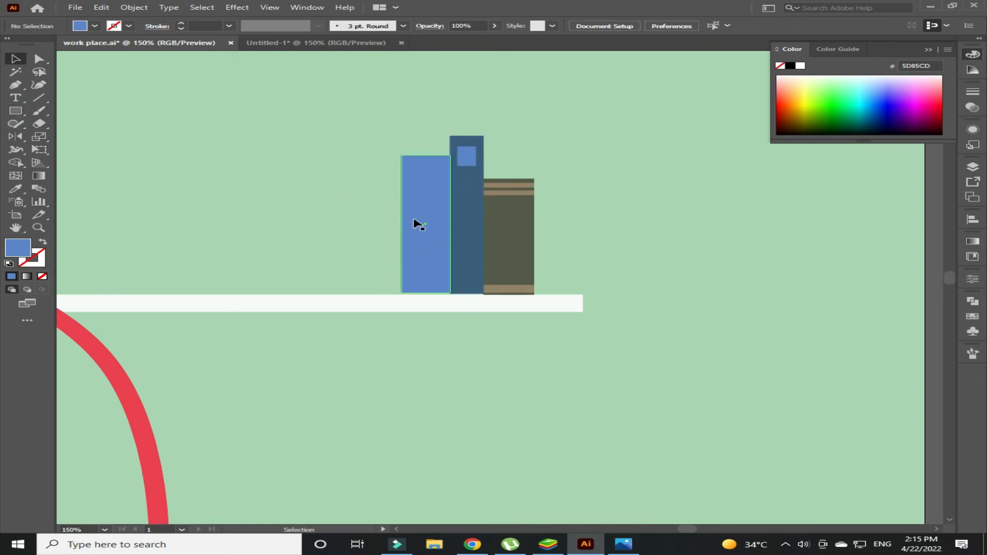
pyautogui.moveTo(302, 201); pyautogui.dragTo(411, 221)
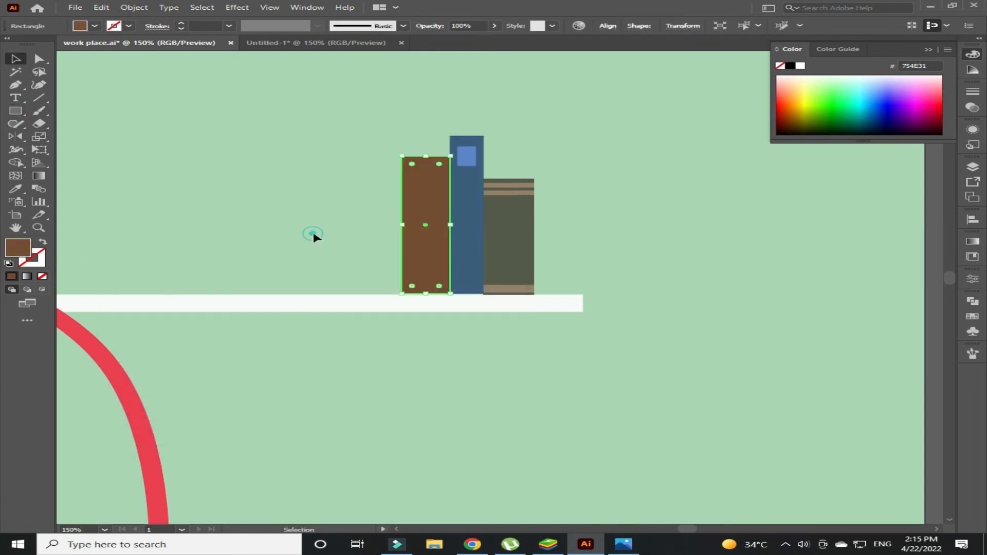
pyautogui.moveTo(402, 225); pyautogui.dragTo(409, 224)
# Add an orange-brown BF8039 band across the brown book and nudge it into place near the top.
pyautogui.press('m')
pyautogui.doubleClick(23, 255)
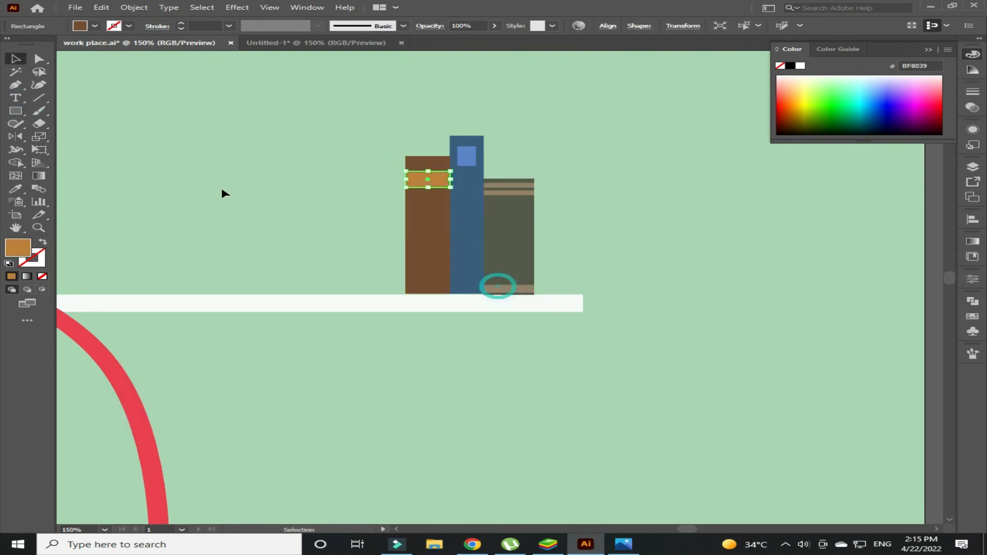
pyautogui.press('Up')
pyautogui.press('Up')
pyautogui.press('Up')
pyautogui.press('Up')
pyautogui.press('Up')
# Draw a fourth book beside the brown one and fill it with light blue-grey.
pyautogui.moveTo(368, 166); pyautogui.dragTo(406, 290)
pyautogui.click(15, 59)
pyautogui.doubleClick(17, 248)
pyautogui.click(501, 269)
pyautogui.click(227, 196)
# Add a darker slate band near the bottom of the blue-grey book.
pyautogui.click(22, 112)
pyautogui.click(16, 59)
pyautogui.doubleClick(20, 248)
pyautogui.click(165, 354)
pyautogui.click(483, 282)
pyautogui.click(291, 239)
# Draw a fifth book beside the blue-grey one, fill it with muted dark purple and adjust its width.
pyautogui.click(16, 111)
pyautogui.moveTo(290, 166); pyautogui.dragTo(352, 292)
pyautogui.click(15, 59)
pyautogui.moveTo(333, 275); pyautogui.dragTo(349, 276)
pyautogui.click(256, 152)
pyautogui.click(334, 232)
pyautogui.doubleClick(21, 249)
pyautogui.click(485, 278)
pyautogui.moveTo(315, 232); pyautogui.dragTo(326, 232)
# Draw a taller, narrow sixth book beside the dark purple one and fill it with mauve 7E586F.
pyautogui.click(86, 122)
pyautogui.moveTo(273, 168)
pyautogui.mouseDown()
pyautogui.moveTo(304, 294)
pyautogui.moveTo(297, 277)
pyautogui.moveTo(321, 277)
pyautogui.mouseUp()
pyautogui.click(16, 59)
pyautogui.doubleClick(21, 249)
pyautogui.click(341, 294)
pyautogui.click(180, 349)
pyautogui.click(465, 284)
pyautogui.click(216, 195)
# Fill the two thin bands near the bottom of the mauve book with brown 906E65.
pyautogui.doubleClick(25, 252)
pyautogui.click(340, 412)
pyautogui.click(176, 339)
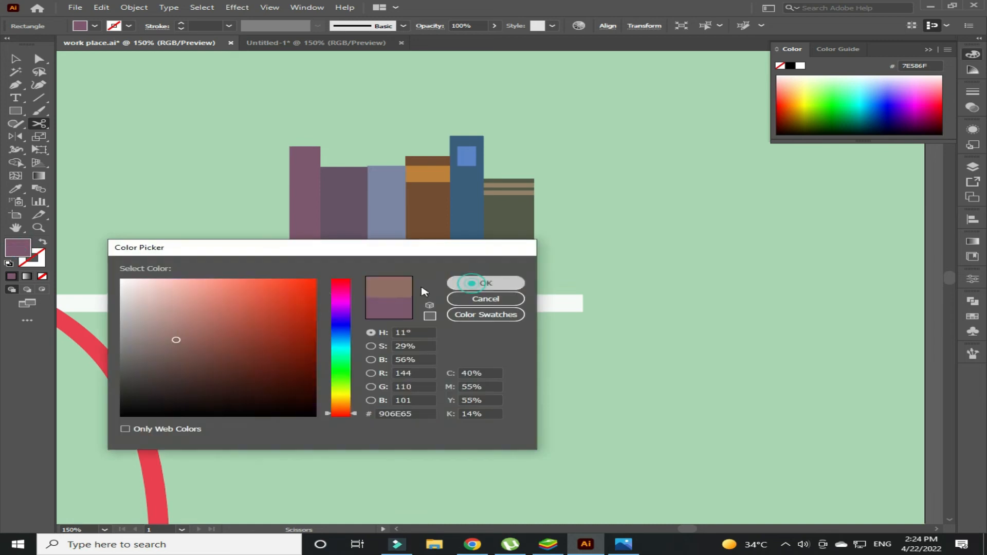
pyautogui.click(472, 282)
pyautogui.click(15, 59)
pyautogui.click(206, 205)
# Draw a thin, shorter book beside the mauve one and fill it with blue 435D7E.
pyautogui.click(16, 111)
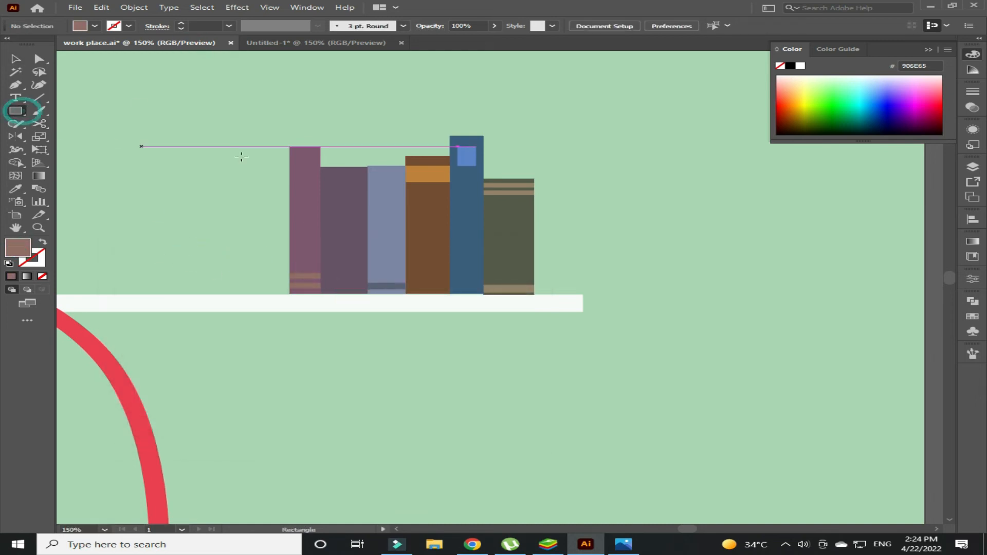
pyautogui.moveTo(287, 209); pyautogui.dragTo(290, 293)
pyautogui.press('v')
pyautogui.doubleClick(20, 249)
pyautogui.click(339, 334)
pyautogui.click(211, 348)
pyautogui.click(471, 282)
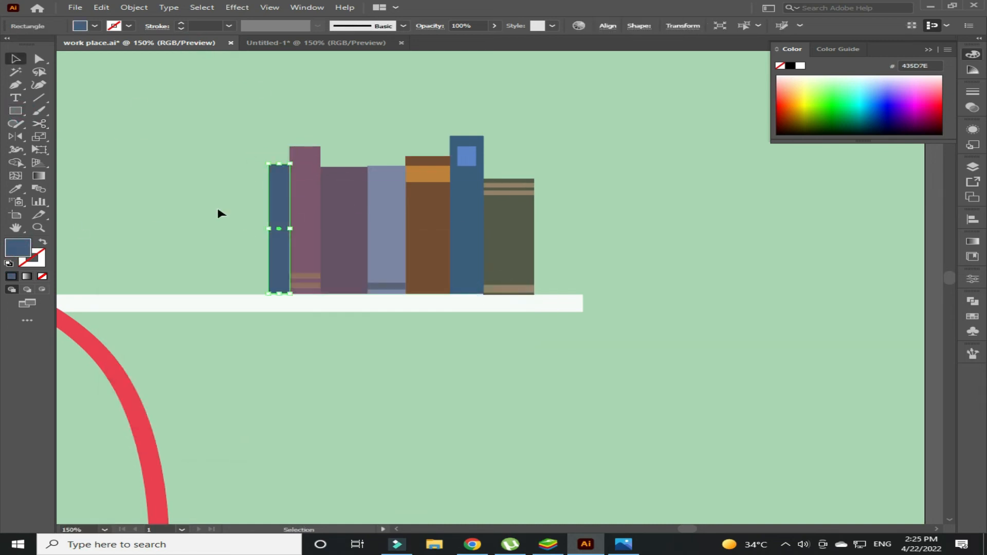
pyautogui.click(221, 213)
# Add a grey-blue 848AA4 band near the top of the thin blue book.
pyautogui.moveTo(295, 183); pyautogui.dragTo(295, 183)
pyautogui.press('v')
pyautogui.doubleClick(17, 248)
pyautogui.click(154, 326)
pyautogui.click(481, 281)
pyautogui.click(163, 158)
# Draw a book slightly shorter than the thin blue one beside it on the shelf and fill it with pinkish red.
pyautogui.click(16, 111)
pyautogui.moveTo(234, 175); pyautogui.dragTo(268, 293)
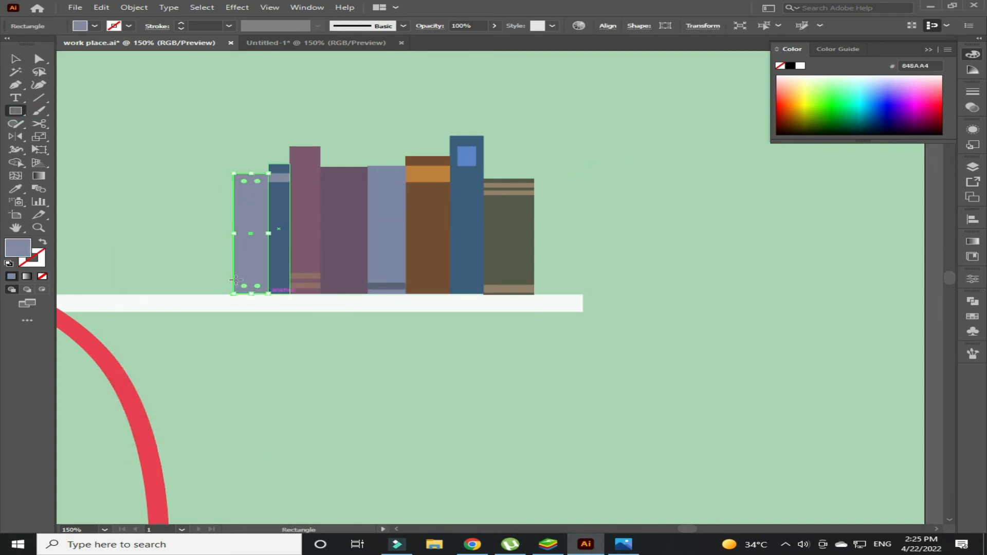
pyautogui.press('v')
pyautogui.doubleClick(18, 248)
pyautogui.click(340, 415)
pyautogui.click(208, 309)
pyautogui.click(482, 282)
pyautogui.click(175, 149)
# Add two thin brown 8A5239 bands near the top of the pinkish-red book and place a matching pair near its bottom.
pyautogui.moveTo(265, 188); pyautogui.dragTo(268, 188)
pyautogui.press('v')
pyautogui.doubleClick(18, 248)
pyautogui.click(340, 408)
pyautogui.click(237, 341)
pyautogui.click(481, 281)
pyautogui.click(195, 183)
pyautogui.click(243, 187)
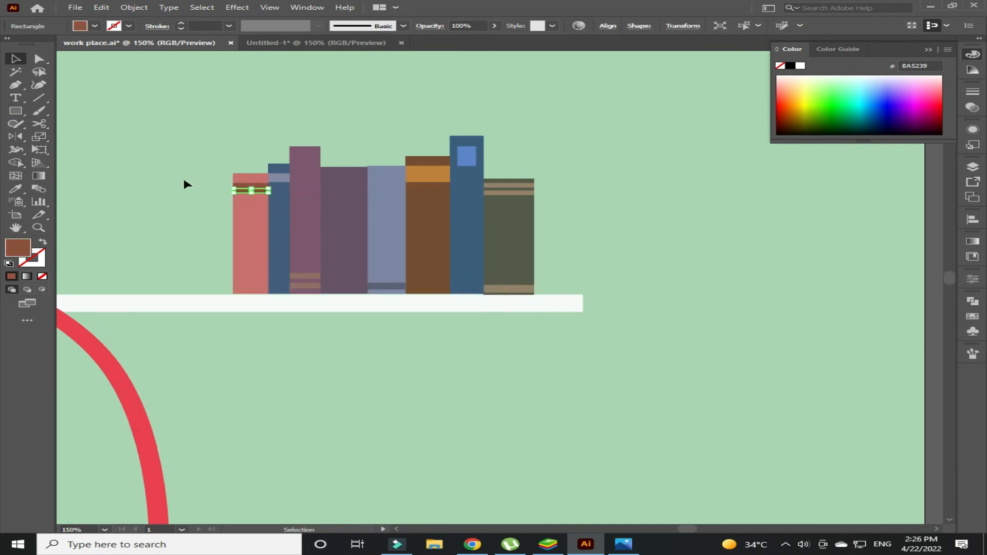
pyautogui.moveTo(237, 188); pyautogui.dragTo(238, 286)
pyautogui.click(189, 87)
# Draw a taller book beside the pinkish-red one at the end of the row and fill it with orange-brown BD5E40.
pyautogui.moveTo(197, 156); pyautogui.dragTo(233, 295)
pyautogui.press('v')
pyautogui.click(224, 278)
pyautogui.doubleClick(17, 248)
pyautogui.click(483, 282)
# Add a thin band near the top of the orange-brown book and fill it with grey-blue 7C85A6 sampled from another book.
pyautogui.click(18, 110)
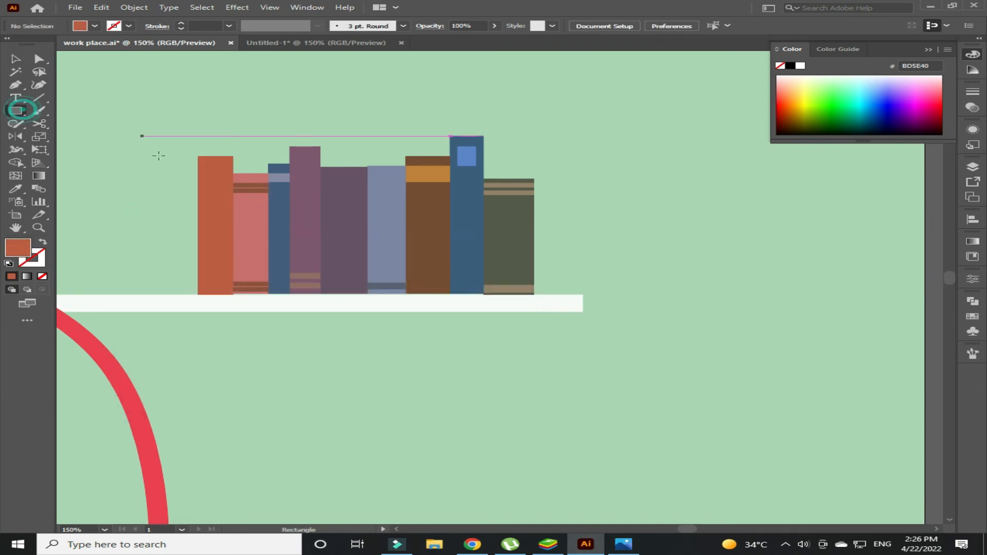
pyautogui.moveTo(236, 185); pyautogui.dragTo(234, 185)
pyautogui.press('i')
pyautogui.click(389, 182)
pyautogui.press('v')
pyautogui.click(203, 144)
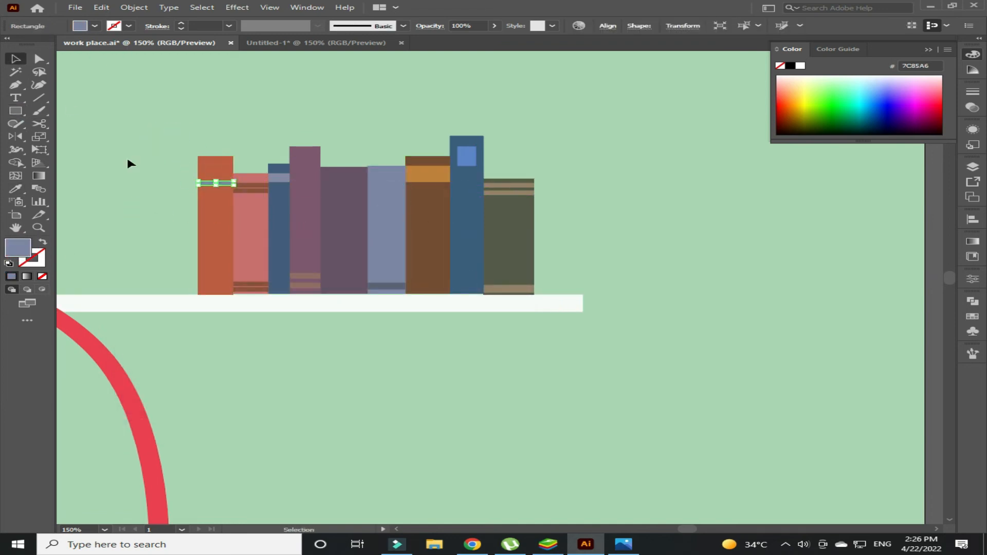
pyautogui.click(129, 163)
# Draw a second, shorter shelf on the wall above the row of books and fill it with the lower shelf's white.
pyautogui.hotkey('ctrl', '-')
pyautogui.hotkey('ctrl', '-')
pyautogui.scroll(-3, 399, 124)
pyautogui.press('m')
pyautogui.moveTo(320, 251); pyautogui.dragTo(458, 235)
pyautogui.press('i')
pyautogui.click(396, 374)
pyautogui.press('v')
pyautogui.press('v')
pyautogui.click(497, 257)
# Draw the rounded cover of a lying book on the upper shelf and fill it with tan CDB599.
pyautogui.hotkey('ctrl', '+')
pyautogui.hotkey('ctrl', '+')
pyautogui.click(663, 250)
pyautogui.moveTo(732, 291); pyautogui.dragTo(692, 275)
pyautogui.doubleClick(10, 248)
pyautogui.click(337, 402)
pyautogui.click(174, 306)
pyautogui.click(463, 286)
pyautogui.click(447, 224)
# Fill the lying book's page block with cream FEF0C9.
pyautogui.doubleClick(21, 252)
pyautogui.click(465, 298)
pyautogui.doubleClick(19, 249)
pyautogui.click(465, 284)
pyautogui.doubleClick(17, 248)
pyautogui.write('FEF0C9')
pyautogui.press('Return')
# Resize the cream page block so it sits inset within the tan cover.
pyautogui.moveTo(692, 257); pyautogui.dragTo(702, 257)
pyautogui.click(488, 206)
pyautogui.click(534, 254)
pyautogui.moveTo(528, 256); pyautogui.dragTo(536, 249)
pyautogui.click(486, 218)
pyautogui.click(520, 249)
pyautogui.click(446, 219)
pyautogui.click(536, 253)
pyautogui.hotkey('ctrl', 'z')
# Square off the right-hand corners of the lying book's cream page block.
pyautogui.press('a')
pyautogui.click(483, 226)
pyautogui.click(523, 242)
pyautogui.keyDown('shift'); pyautogui.click(524, 272); pyautogui.keyUp('shift')
pyautogui.hotkey('ctrl', 'z')
pyautogui.click(480, 246)
pyautogui.click(524, 242)
pyautogui.press('v')
pyautogui.click(535, 241)
pyautogui.click(509, 253)
pyautogui.hotkey('ctrl', '+')
pyautogui.hotkey('ctrl', '+')
pyautogui.hotkey('ctrl', '+')
pyautogui.hotkey('ctrl', '+')
pyautogui.press('a')
pyautogui.hotkey('ctrl', '0')
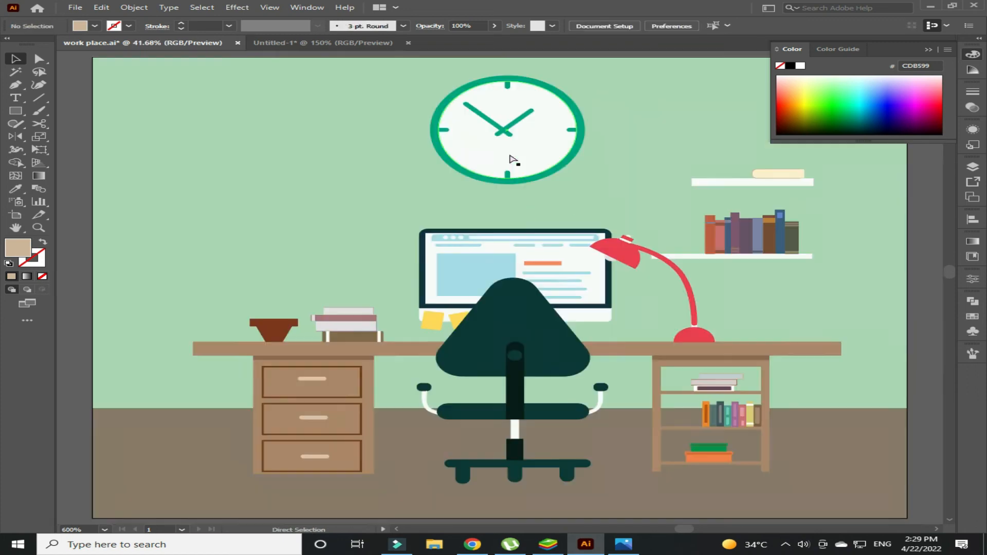
# Extend the tan cover of the lying book slightly upward above its cream pages.
pyautogui.hotkey('ctrl', '+')
pyautogui.hotkey('ctrl', '+')
pyautogui.hotkey('ctrl', '+')
pyautogui.moveTo(878, 157); pyautogui.dragTo(334, 165)
pyautogui.moveTo(520, 68); pyautogui.dragTo(353, 264)
pyautogui.hotkey('ctrl', '+')
pyautogui.hotkey('ctrl', '+')
pyautogui.hotkey('ctrl', '+')
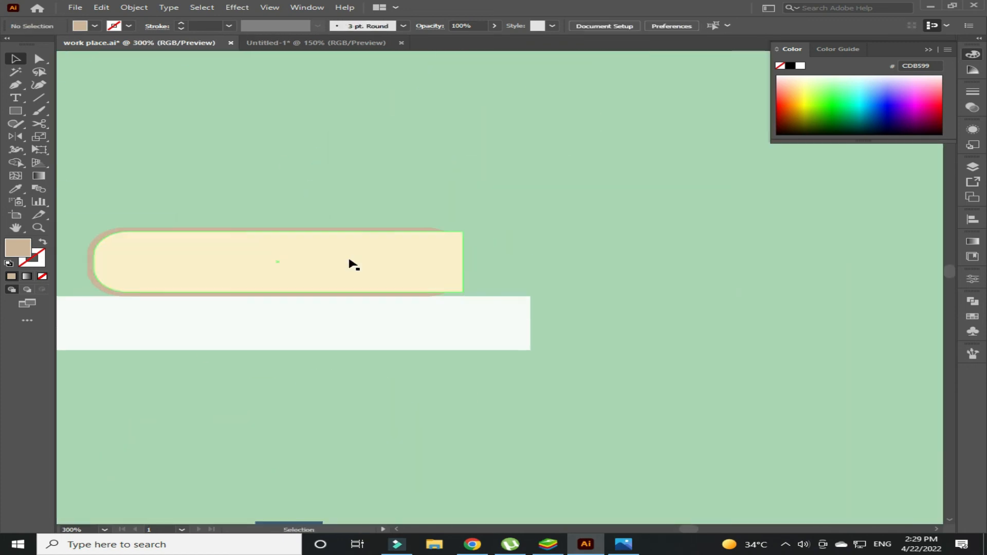
pyautogui.moveTo(274, 228); pyautogui.dragTo(276, 224)
pyautogui.click(450, 266)
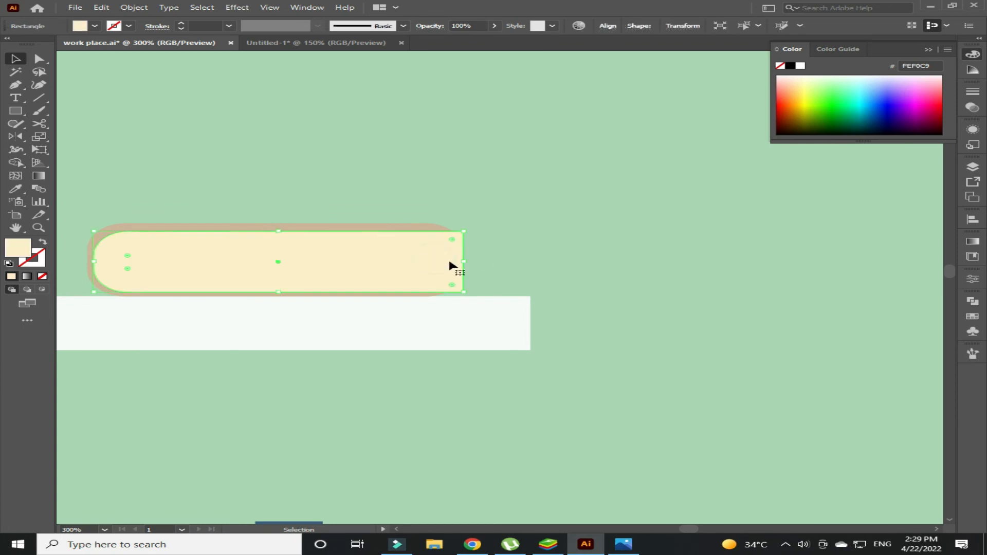
pyautogui.click(488, 238)
pyautogui.click(461, 253)
# Square off the right-hand corners of the tan cover so it ends flush with the pages.
pyautogui.press('a')
pyautogui.click(463, 251)
pyautogui.keyDown('shift'); pyautogui.click(463, 270); pyautogui.keyUp('shift')
pyautogui.moveTo(426, 249); pyautogui.dragTo(475, 230)
pyautogui.press('v')
pyautogui.click(399, 256)
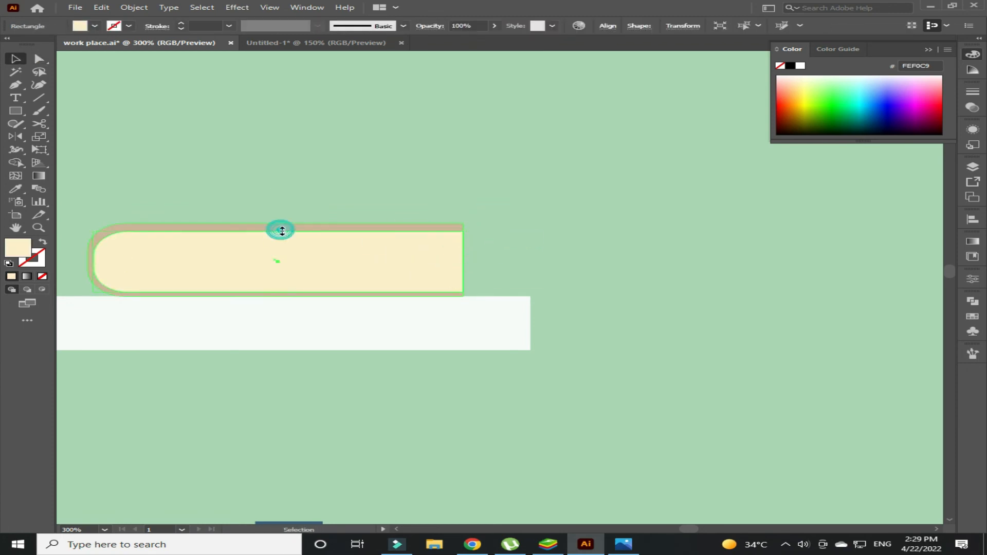
pyautogui.click(349, 165)
# Draw a rectangular picture frame on top of the lying book and fill it with sampled brown 67432B.
pyautogui.hotkey('ctrl', '0')
pyautogui.hotkey('ctrl', '1')
pyautogui.moveTo(346, 183); pyautogui.dragTo(123, 278)
pyautogui.press('m')
pyautogui.moveTo(485, 160); pyautogui.dragTo(582, 217)
pyautogui.press('i')
pyautogui.click(504, 380)
pyautogui.press('v')
# Fit a smaller rectangle inside the brown frame and fill it with the shelf's white F7F9F9.
pyautogui.keyDown('shift'); pyautogui.click(494, 195); pyautogui.keyUp('shift')
pyautogui.moveTo(576, 214); pyautogui.dragTo(576, 213)
pyautogui.press('i')
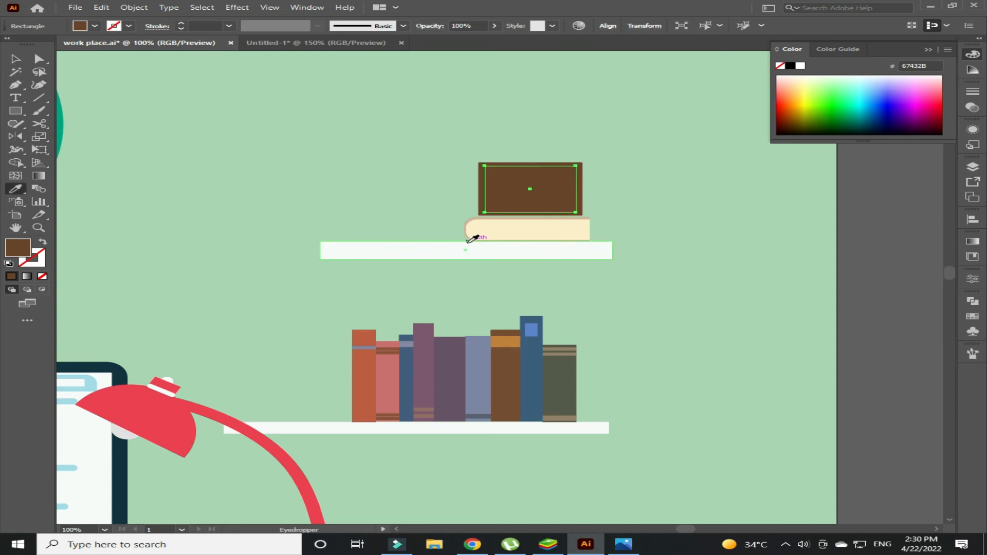
pyautogui.click(466, 246)
pyautogui.press('v')
pyautogui.click(391, 195)
# Draw a small white F7F9F9 rounded rectangle on the upper shelf and rotate it so it leans to the right.
pyautogui.moveTo(329, 170); pyautogui.dragTo(355, 209)
pyautogui.moveTo(383, 245); pyautogui.dragTo(410, 281)
pyautogui.press('a')
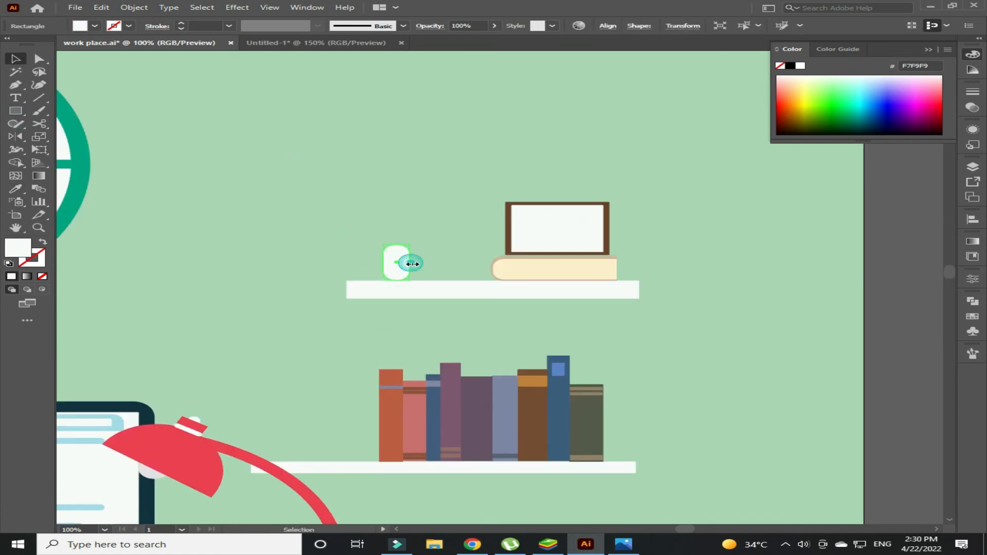
pyautogui.hotkey('ctrl', '+')
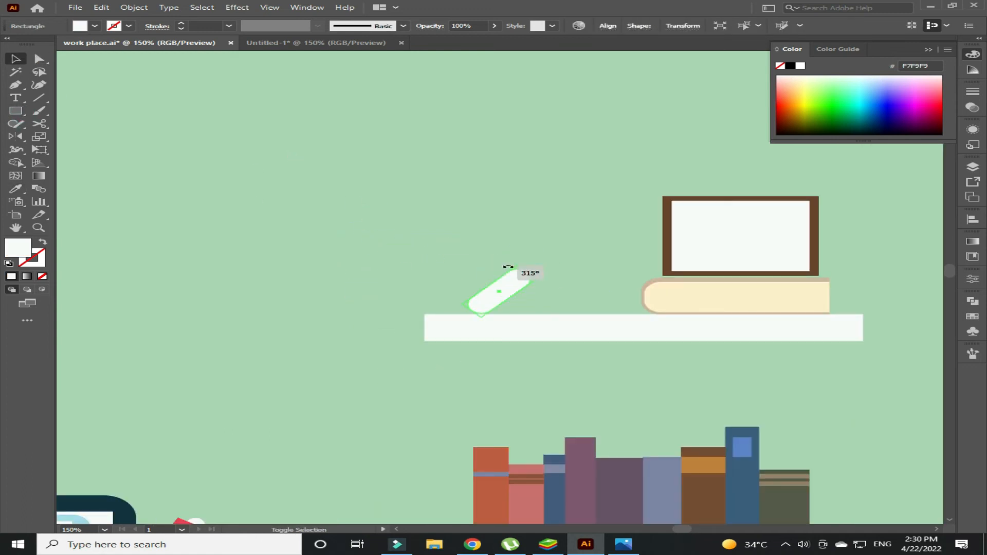
pyautogui.click(451, 256)
pyautogui.moveTo(516, 284); pyautogui.dragTo(525, 257)
pyautogui.click(471, 255)
# Duplicate the slanted white shape just to its right and fill the copy with blue 64AEDD.
pyautogui.keyDown('alt'); pyautogui.moveTo(536, 296); pyautogui.dragTo(539, 297); pyautogui.keyUp('alt')
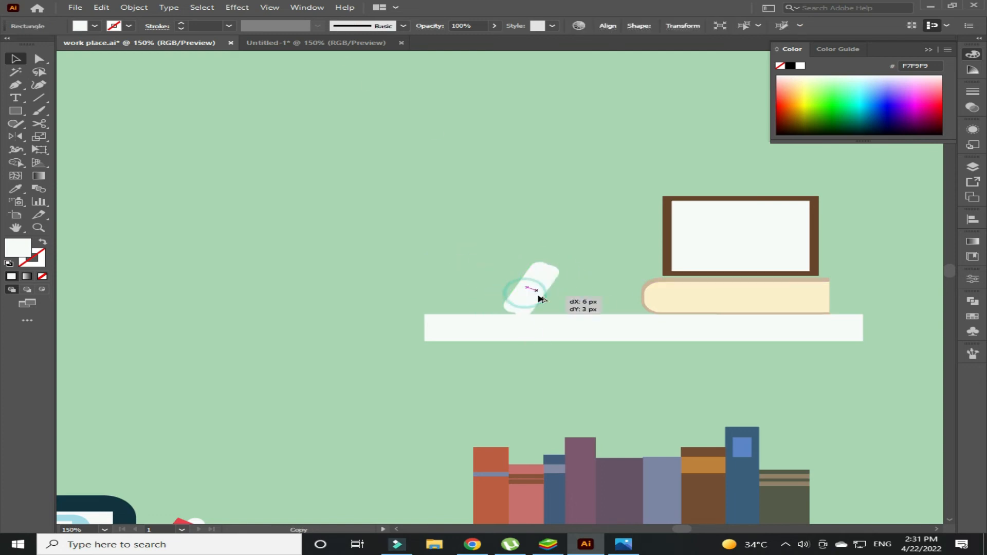
pyautogui.doubleClick(21, 251)
pyautogui.click(514, 284)
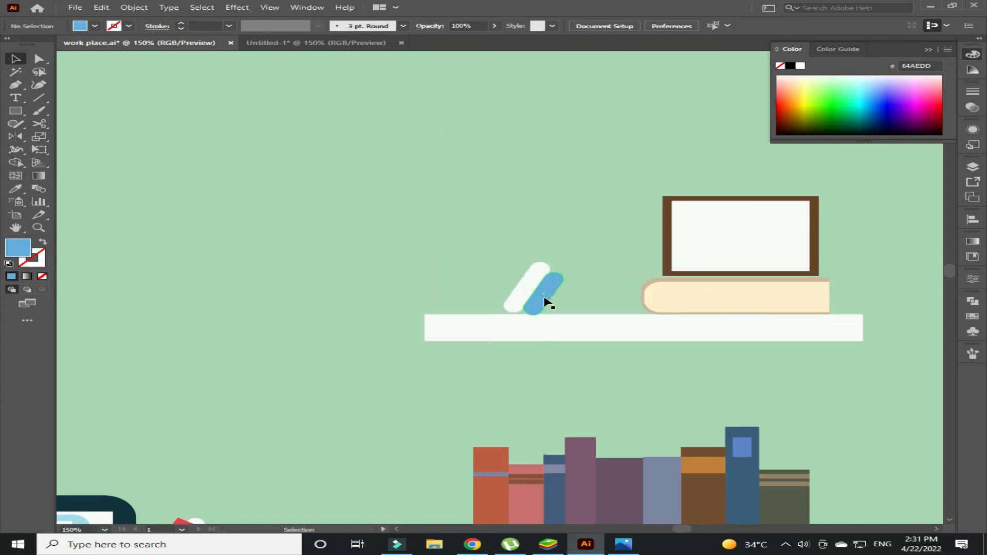
pyautogui.click(535, 272)
pyautogui.moveTo(549, 297); pyautogui.dragTo(552, 299)
pyautogui.click(516, 205)
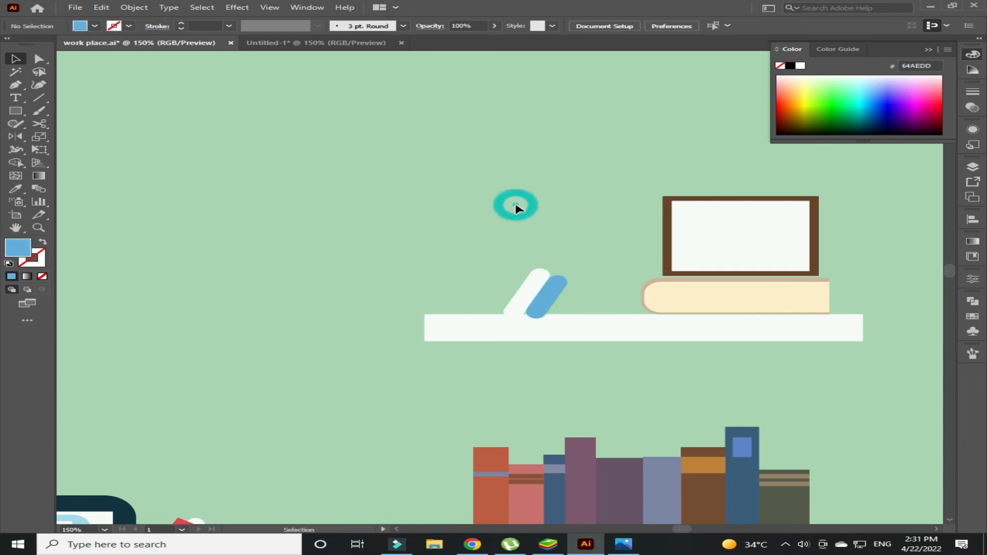
# Draw a small rounded bar along the blue shape's lower right edge, tilt it to match and fill it with dark grey 4A4A42.
pyautogui.hotkey('ctrl', '+')
pyautogui.hotkey('ctrl', '+')
pyautogui.hotkey('ctrl', '+')
pyautogui.hotkey('ctrl', '+')
pyautogui.moveTo(539, 260); pyautogui.dragTo(616, 282)
pyautogui.moveTo(671, 234); pyautogui.dragTo(660, 317)
pyautogui.moveTo(565, 277); pyautogui.dragTo(589, 314)
pyautogui.moveTo(655, 299); pyautogui.dragTo(621, 262)
pyautogui.moveTo(593, 317); pyautogui.dragTo(573, 309)
pyautogui.moveTo(616, 267); pyautogui.dragTo(603, 281)
pyautogui.moveTo(542, 299); pyautogui.dragTo(563, 292)
pyautogui.moveTo(619, 315); pyautogui.dragTo(603, 288)
pyautogui.moveTo(579, 306); pyautogui.dragTo(574, 285)
pyautogui.doubleClick(18, 248)
pyautogui.press('Return')
# Add a thin vertical white F7F9F9 bar behind the blue shape's upper end and shift the dark bar up along the blue edge.
pyautogui.moveTo(556, 94); pyautogui.dragTo(579, 267)
pyautogui.press('i')
pyautogui.click(405, 265)
pyautogui.press('v')
pyautogui.moveTo(580, 181)
pyautogui.mouseDown()
pyautogui.moveTo(567, 181)
pyautogui.moveTo(574, 200)
pyautogui.mouseUp()
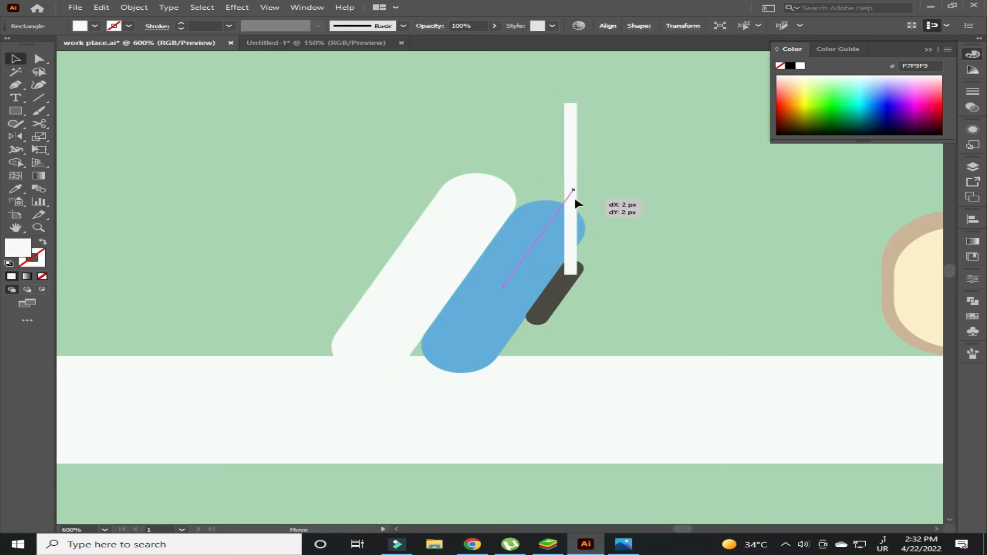
pyautogui.rightClick(572, 196)
pyautogui.moveTo(652, 396)
pyautogui.click(794, 434)
pyautogui.moveTo(558, 293); pyautogui.dragTo(564, 279)
pyautogui.click(668, 236)
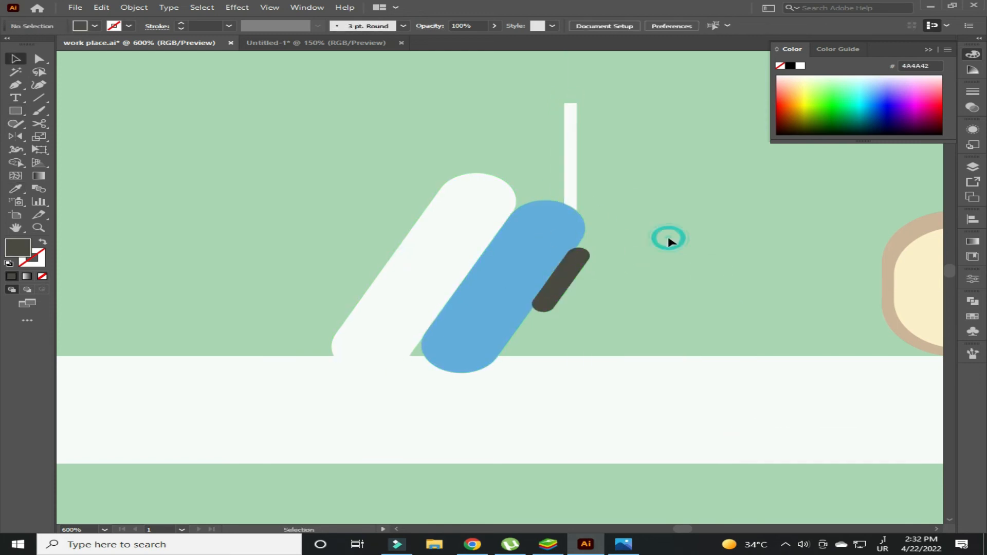
# Build the white F7F9F9 arched headband of the headphones, spanning the gap above the ear cups.
pyautogui.hotkey('ctrl', '0')
pyautogui.hotkey('ctrl', '1')
pyautogui.scroll(3, 566, 275)
pyautogui.click(38, 98)
pyautogui.moveTo(589, 232); pyautogui.dragTo(339, 232)
pyautogui.press('v')
pyautogui.moveTo(463, 232); pyautogui.dragTo(409, 225)
pyautogui.click(383, 231)
pyautogui.press('Delete')
# Reflect a copy of the right ear cup with its connector to form the left side of the headphones.
pyautogui.click(446, 280)
pyautogui.press('v')
pyautogui.moveTo(632, 304); pyautogui.dragTo(359, 370)
pyautogui.rightClick(534, 375)
pyautogui.moveTo(633, 306)
pyautogui.click(721, 345)
pyautogui.click(591, 379)
pyautogui.press('a')
pyautogui.click(326, 304)
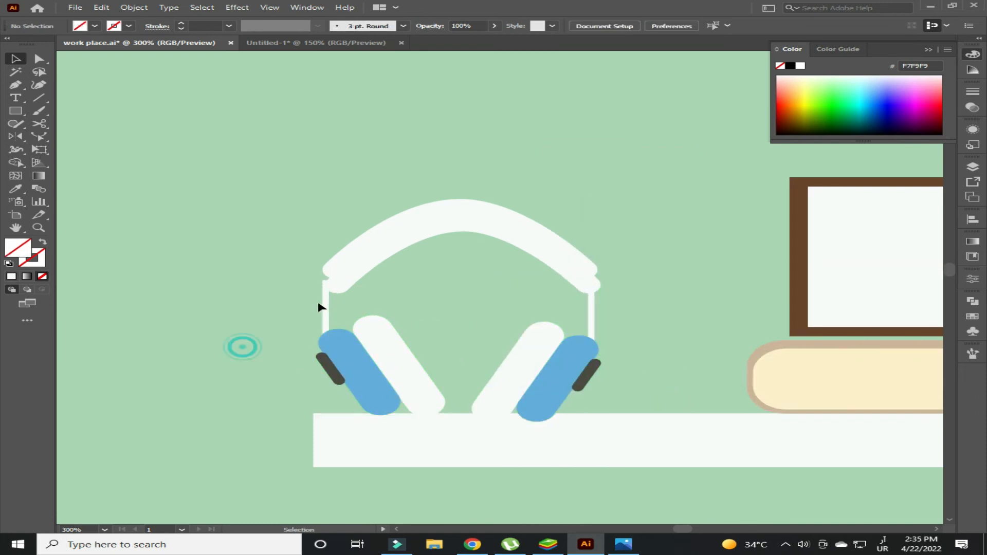
pyautogui.hotkey('ctrl', '=')
pyautogui.hotkey('ctrl', '=')
pyautogui.hotkey('ctrl', 'shift', 'a')
pyautogui.press('v')
pyautogui.hotkey('ctrl', '0')
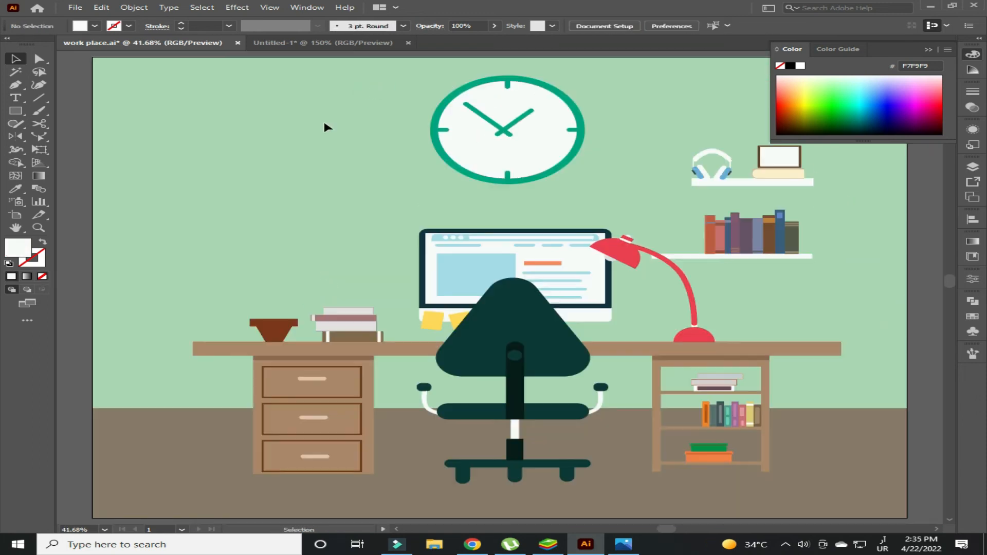
# Draw a pen cup from two adjoining rectangles on the desk beside the lamp and fill its right half with blue 24739B.
pyautogui.hotkey('ctrl', '=')
pyautogui.hotkey('ctrl', '=')
pyautogui.hotkey('ctrl', '=')
pyautogui.hotkey('ctrl', '=')
pyautogui.moveTo(482, 372); pyautogui.dragTo(77, 356)
pyautogui.moveTo(398, 344); pyautogui.dragTo(201, 201)
pyautogui.moveTo(443, 233)
pyautogui.mouseDown()
pyautogui.moveTo(491, 322)
pyautogui.moveTo(428, 311)
pyautogui.mouseUp()
pyautogui.press('v')
pyautogui.doubleClick(19, 249)
pyautogui.write('24739B')
pyautogui.click(484, 282)
# Fill the left half of the pen cup with blue 4B80AA.
pyautogui.click(422, 278)
pyautogui.doubleClick(21, 246)
pyautogui.write('4B80AA')
pyautogui.click(484, 283)
# Draw a thin rectangular rim across the top of the pen cup and fill it with dark grey 433F40.
pyautogui.click(22, 112)
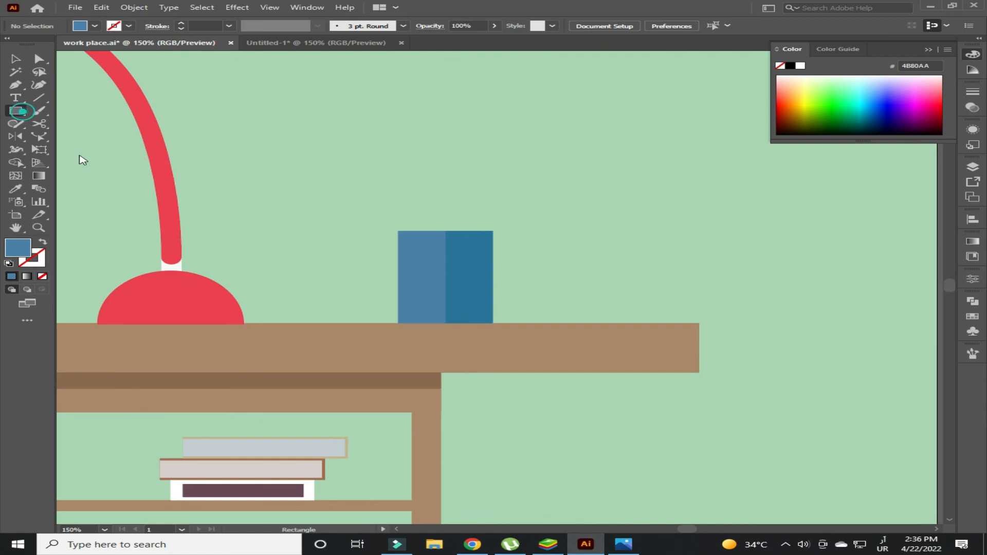
pyautogui.press('b')
pyautogui.moveTo(433, 231); pyautogui.dragTo(492, 231)
pyautogui.press('v')
pyautogui.doubleClick(20, 248)
pyautogui.write('433F40')
pyautogui.click(485, 283)
pyautogui.click(596, 236)
# Draw a vertical 6 pt line in dark grey 434345 with rounded ends above the cup's right edge.
pyautogui.press('v')
pyautogui.doubleClick(14, 246)
pyautogui.write('434345')
pyautogui.click(478, 284)
pyautogui.click(43, 242)
pyautogui.click(157, 27)
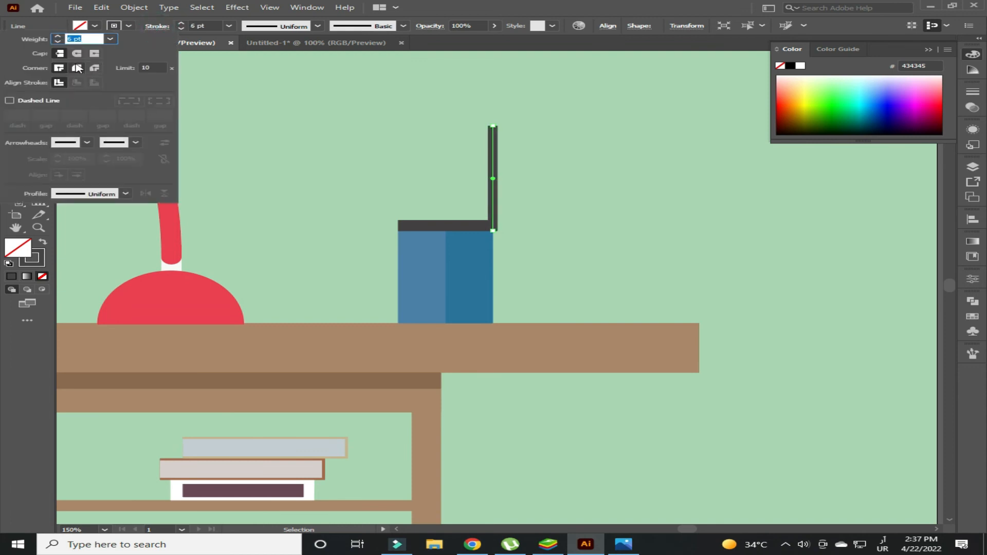
# Send the right-tilted line behind the pen cup and lower it so only its upper part sticks out.
pyautogui.rightClick(498, 157)
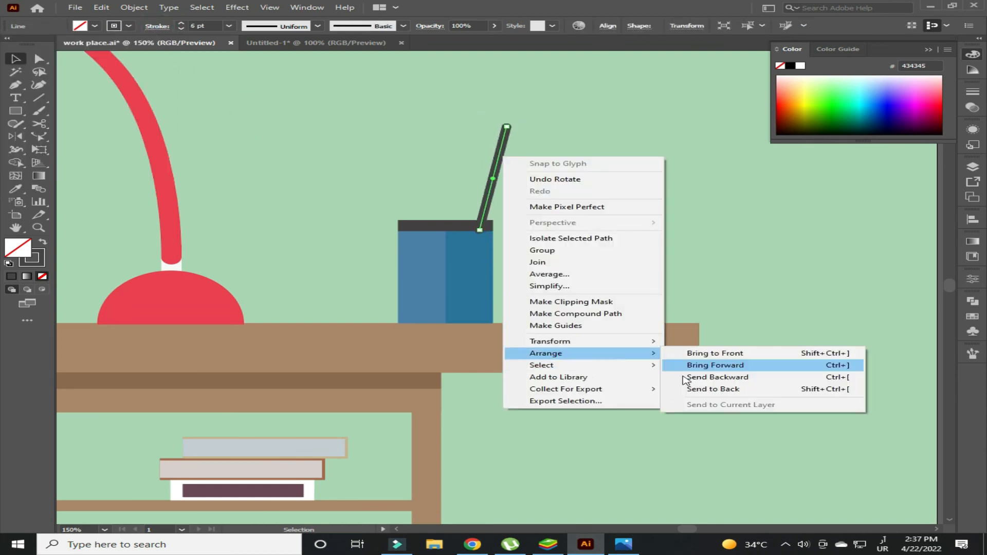
pyautogui.click(678, 377)
pyautogui.moveTo(492, 190); pyautogui.dragTo(489, 222)
pyautogui.click(568, 222)
# Draw a vertical rectangle about 15 by 110 px rising from the cup and fill it with dark grey 434345.
pyautogui.press('m')
pyautogui.moveTo(446, 113); pyautogui.dragTo(469, 231)
pyautogui.click(229, 26)
pyautogui.click(236, 81)
pyautogui.click(42, 242)
pyautogui.click(234, 225)
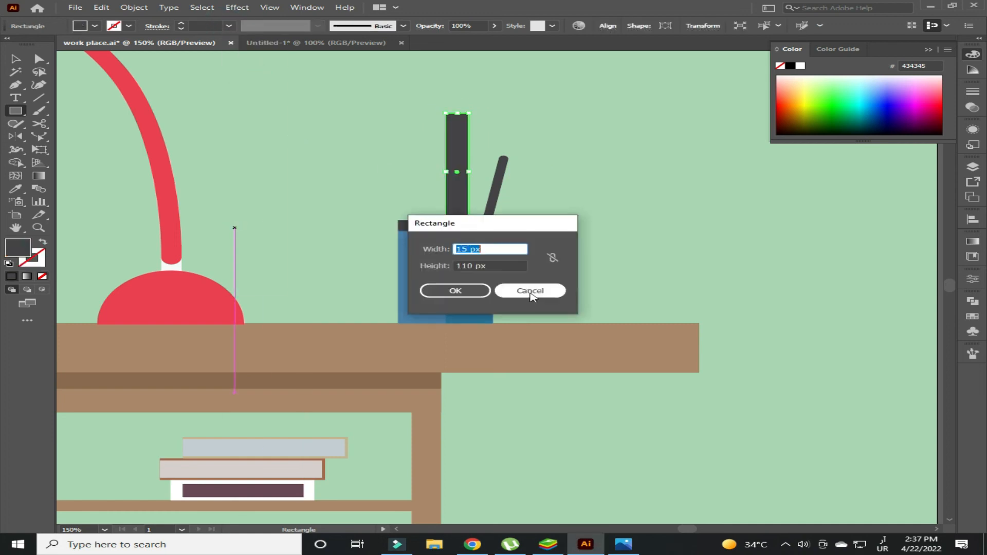
pyautogui.click(531, 292)
# Shift the tall rectangle down and slightly right, and send it behind the pen cup.
pyautogui.press('v')
pyautogui.rightClick(459, 184)
pyautogui.moveTo(459, 164); pyautogui.dragTo(470, 192)
pyautogui.moveTo(545, 380)
pyautogui.click(657, 417)
# Recolour the tall rectangle in the cup with grey 737574.
pyautogui.click(457, 175)
pyautogui.doubleClick(11, 248)
pyautogui.click(126, 354)
pyautogui.click(484, 283)
pyautogui.click(639, 231)
# Draw a tall unfilled rectangle with a 737574 stroke between lamp and cup, with a vertical centre line running past both ends.
pyautogui.click(330, 138)
pyautogui.moveTo(303, 116); pyautogui.dragTo(330, 257)
pyautogui.click(16, 59)
pyautogui.click(43, 241)
pyautogui.click(243, 181)
pyautogui.click(41, 97)
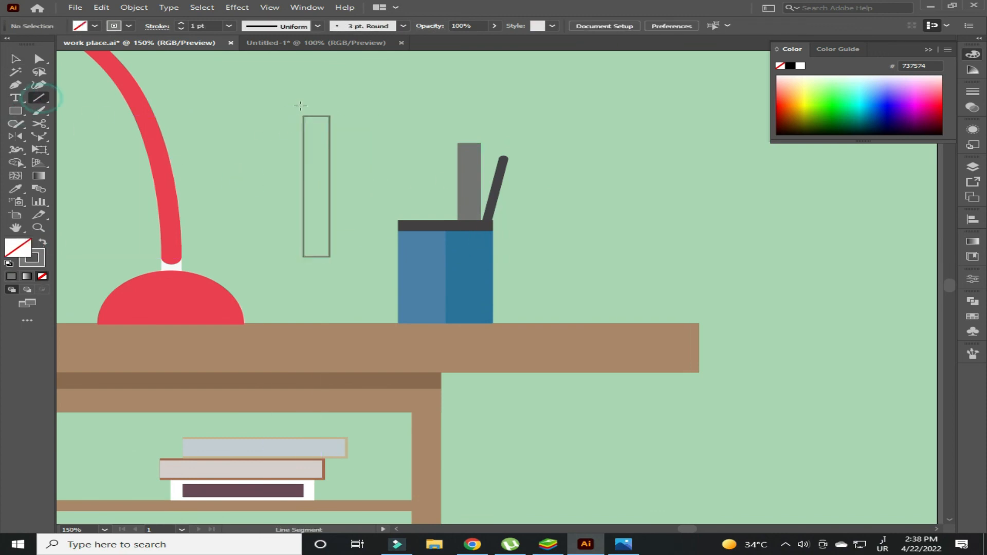
# Draw a triangular pencil tip below the tall rectangle with the Pen tool, its point on the centre line's lower end.
pyautogui.click(316, 277)
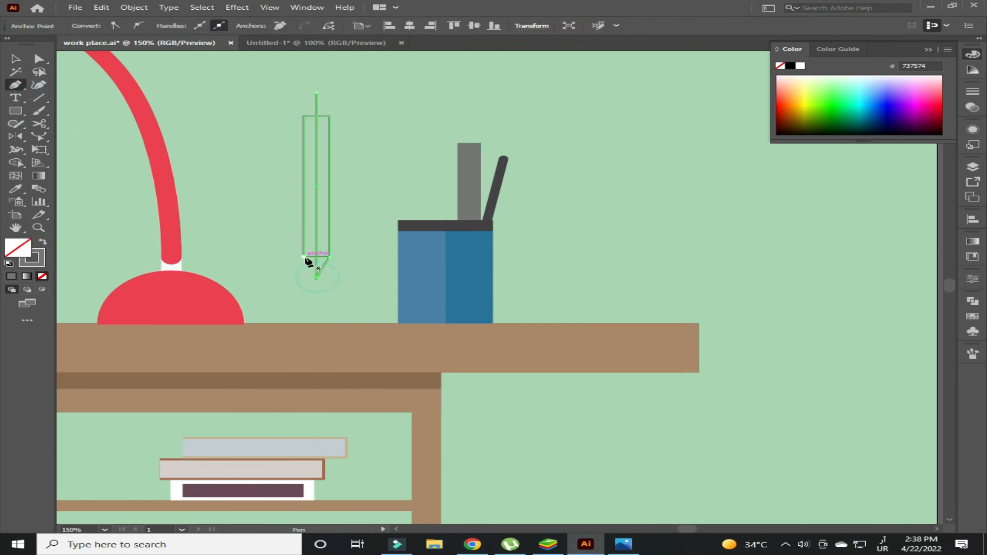
pyautogui.hotkey('ctrl', '=')
pyautogui.hotkey('ctrl', '=')
pyautogui.hotkey('ctrl', '=')
pyautogui.hotkey('ctrl', '=')
pyautogui.hotkey('ctrl', '=')
pyautogui.hotkey('ctrl', '=')
pyautogui.hotkey('ctrl', 'z')
pyautogui.hotkey('ctrl', 'z')
pyautogui.click(602, 464)
pyautogui.click(497, 293)
pyautogui.hotkey('ctrl', 'z')
pyautogui.click(498, 294)
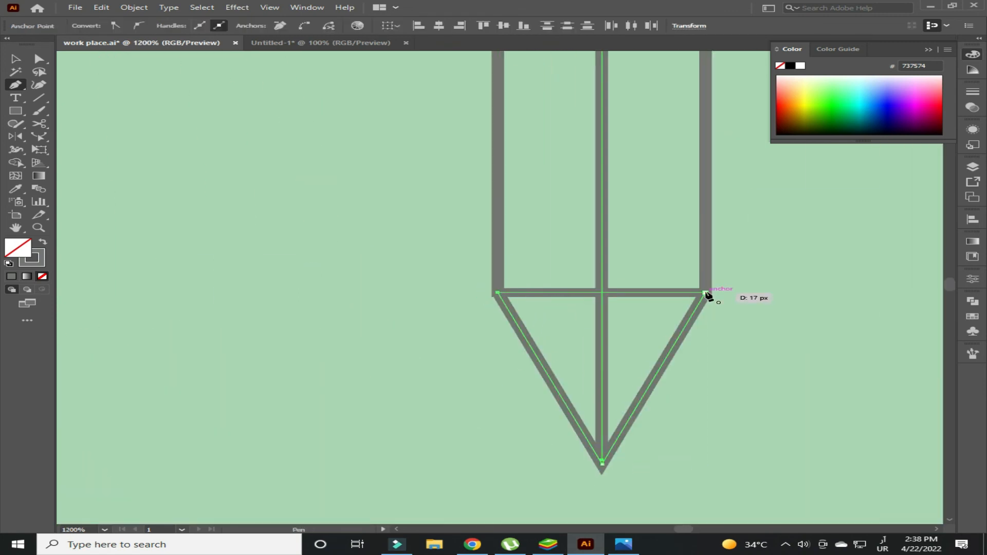
pyautogui.click(706, 293)
pyautogui.press('v')
pyautogui.click(636, 324)
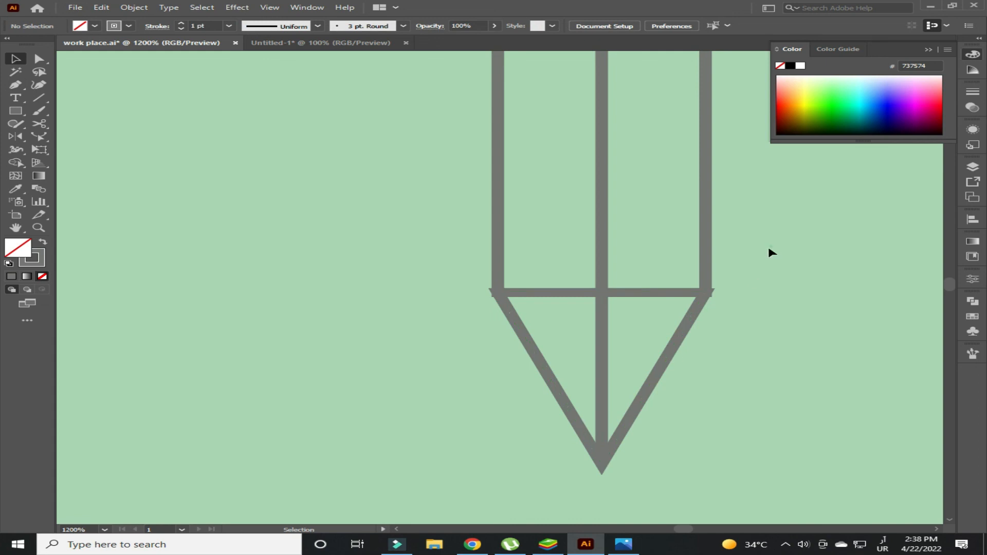
# Try aligning the pencil outline's stroke to the inside, and set the alignment back to centre.
pyautogui.click(706, 232)
pyautogui.click(156, 26)
pyautogui.click(76, 82)
pyautogui.click(446, 265)
pyautogui.click(156, 26)
pyautogui.click(59, 82)
pyautogui.click(232, 233)
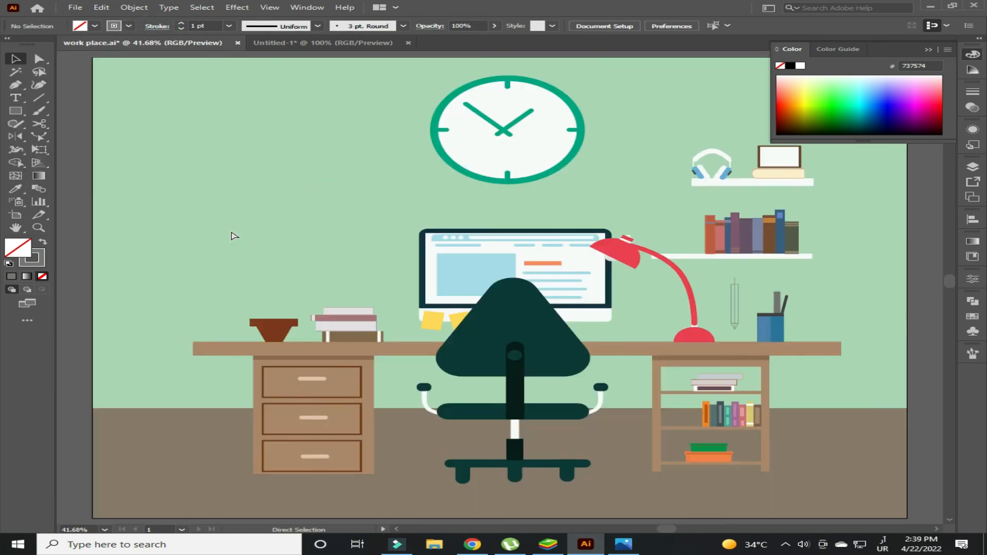
# Try to split the overlapping pencil outlines with Pathfinder Divide.
pyautogui.hotkey('ctrl', '+')
pyautogui.hotkey('ctrl', '+')
pyautogui.hotkey('ctrl', '+')
pyautogui.hotkey('ctrl', '+')
pyautogui.hotkey('ctrl', '+')
pyautogui.moveTo(771, 334); pyautogui.dragTo(206, 262)
pyautogui.moveTo(879, 303)
pyautogui.mouseDown()
pyautogui.moveTo(386, 230)
pyautogui.moveTo(272, 233)
pyautogui.mouseUp()
pyautogui.hotkey('ctrl', '+')
pyautogui.hotkey('ctrl', '+')
pyautogui.hotkey('ctrl', '+')
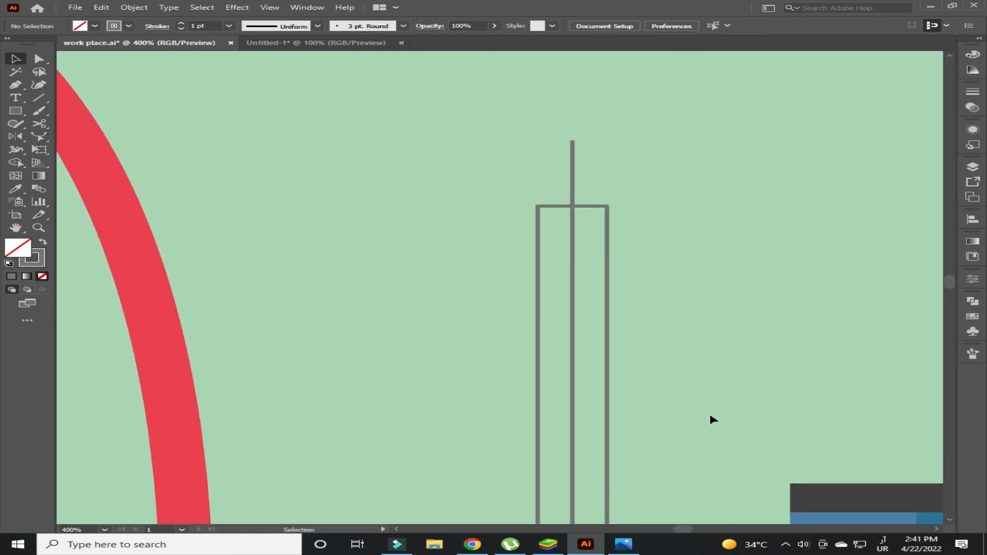
pyautogui.hotkey('ctrl', '-')
pyautogui.click(509, 282)
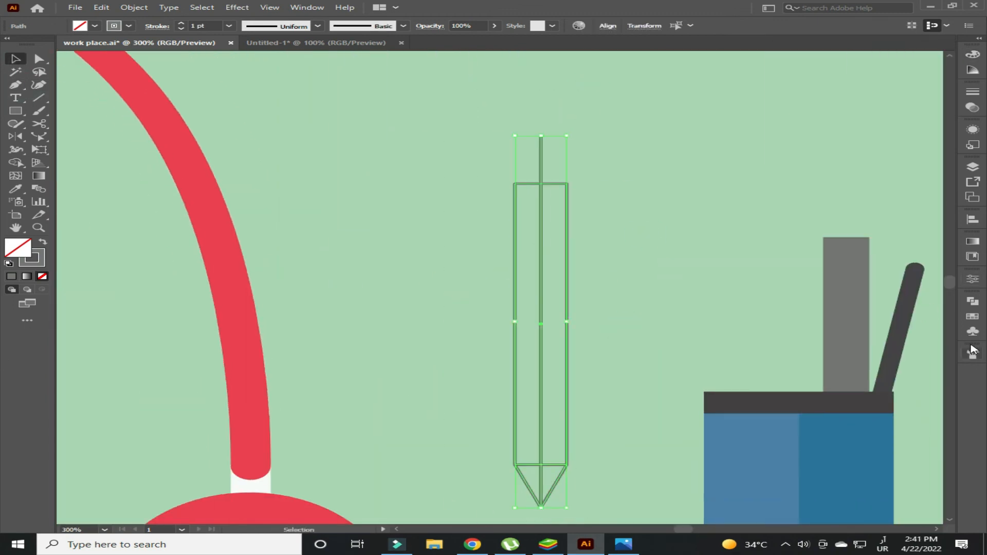
pyautogui.click(973, 350)
pyautogui.click(795, 354)
pyautogui.click(603, 293)
pyautogui.click(517, 481)
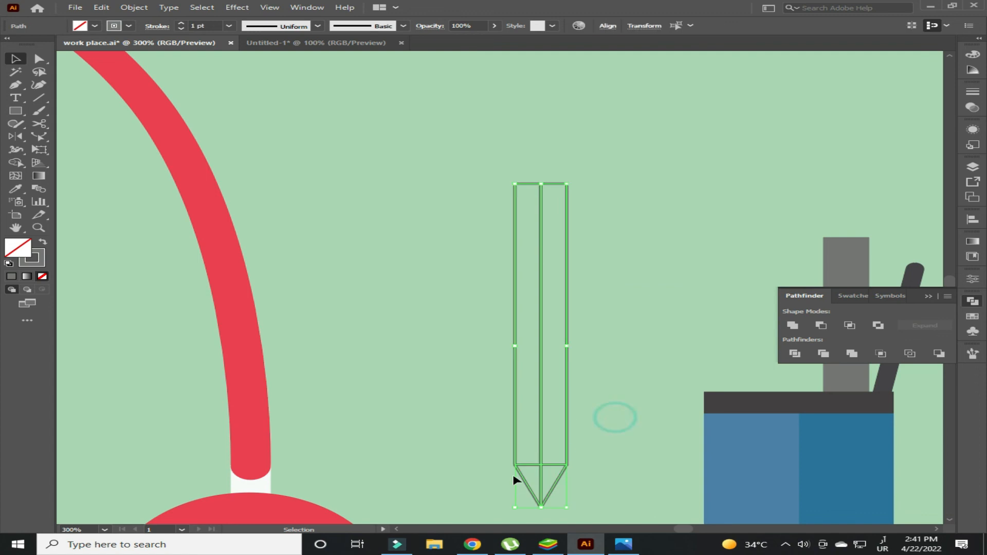
pyautogui.click(373, 248)
pyautogui.hotkey('ctrl', 'z')
pyautogui.hotkey('ctrl', 'z')
# Delete the piece of centre line protruding above the pencil body.
pyautogui.click(374, 248)
pyautogui.click(541, 161)
pyautogui.press('Delete')
# Divide all the pencil outlines into separate pieces with Pathfinder and ungroup them.
pyautogui.moveTo(558, 168); pyautogui.dragTo(567, 116)
pyautogui.moveTo(615, 57); pyautogui.dragTo(527, 402)
pyautogui.press('v')
pyautogui.moveTo(581, 82)
pyautogui.mouseDown()
pyautogui.moveTo(412, 187)
pyautogui.moveTo(365, 404)
pyautogui.mouseUp()
pyautogui.click(803, 351)
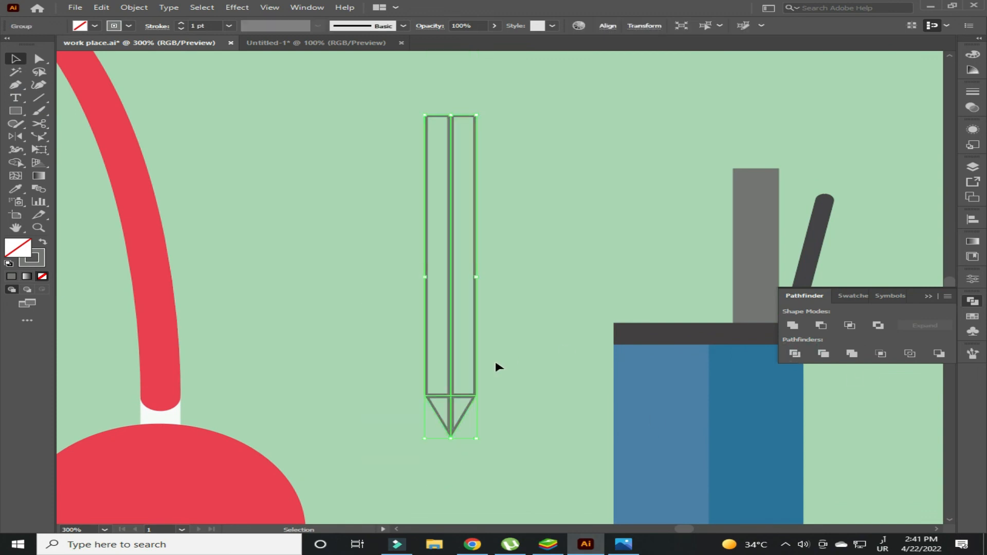
pyautogui.rightClick(450, 340)
pyautogui.click(495, 432)
pyautogui.click(525, 400)
pyautogui.click(454, 392)
pyautogui.click(509, 370)
# Set the stroke alignment of the divided pencil pieces to centre.
pyautogui.scroll(3, 449, 423)
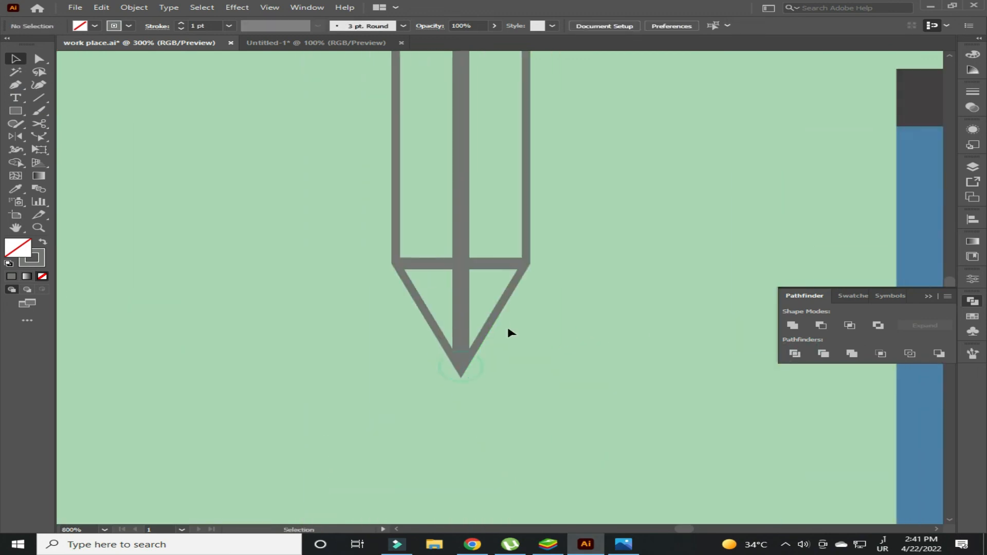
pyautogui.moveTo(508, 329); pyautogui.dragTo(246, 209)
pyautogui.click(157, 26)
pyautogui.click(94, 84)
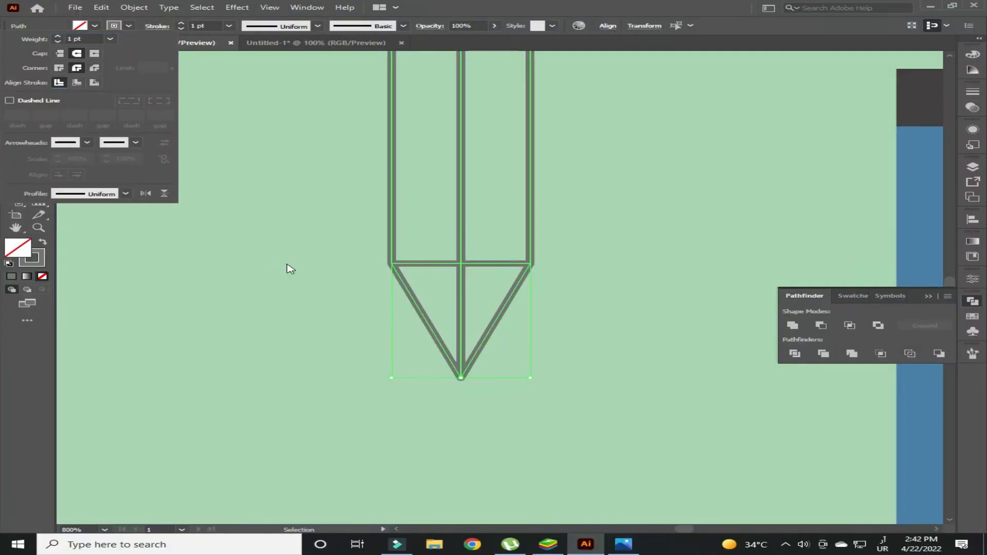
pyautogui.click(645, 297)
# Swap the stroke of the pencil tip's right half to a fill and colour it dark brown 7F5318.
pyautogui.click(463, 306)
pyautogui.click(42, 242)
pyautogui.doubleClick(18, 248)
pyautogui.write('7F5318')
pyautogui.click(485, 283)
pyautogui.click(560, 309)
# Swap the stroke of the pencil tip's left half to a fill and colour it light orange-brown.
pyautogui.click(422, 322)
pyautogui.click(43, 241)
pyautogui.doubleClick(18, 248)
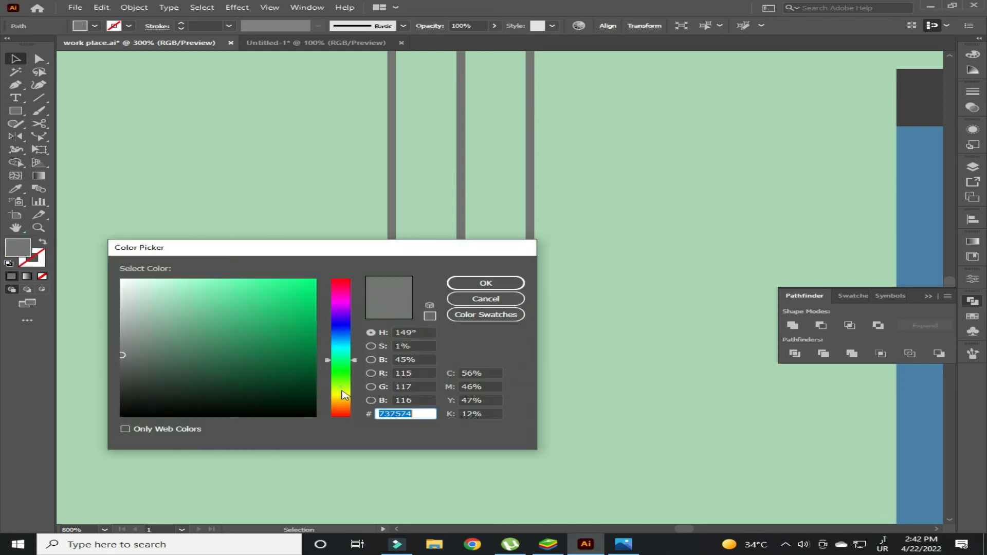
pyautogui.press('Return')
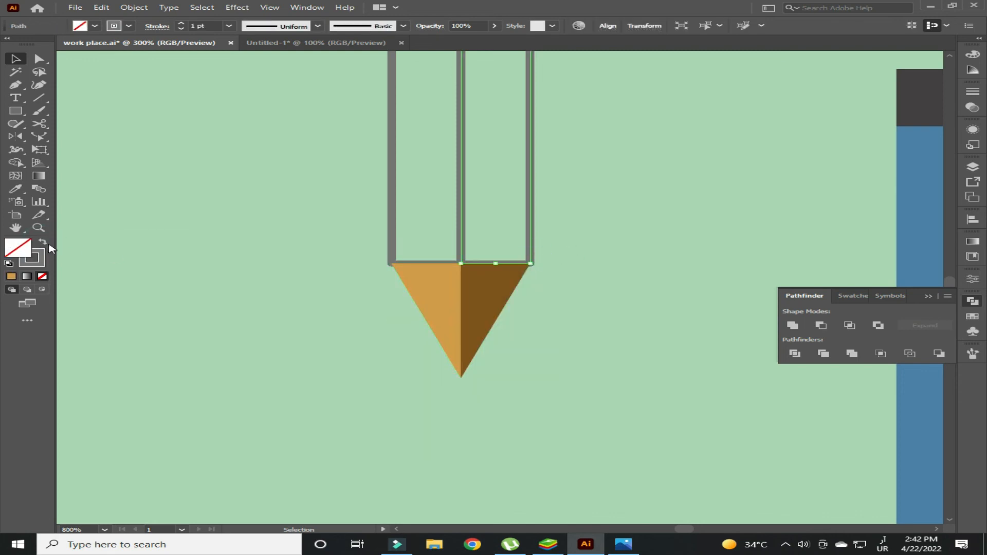
# Fill the right half of the pencil body with a blue swatch and no stroke.
pyautogui.click(43, 242)
pyautogui.click(94, 26)
pyautogui.click(128, 54)
pyautogui.click(298, 143)
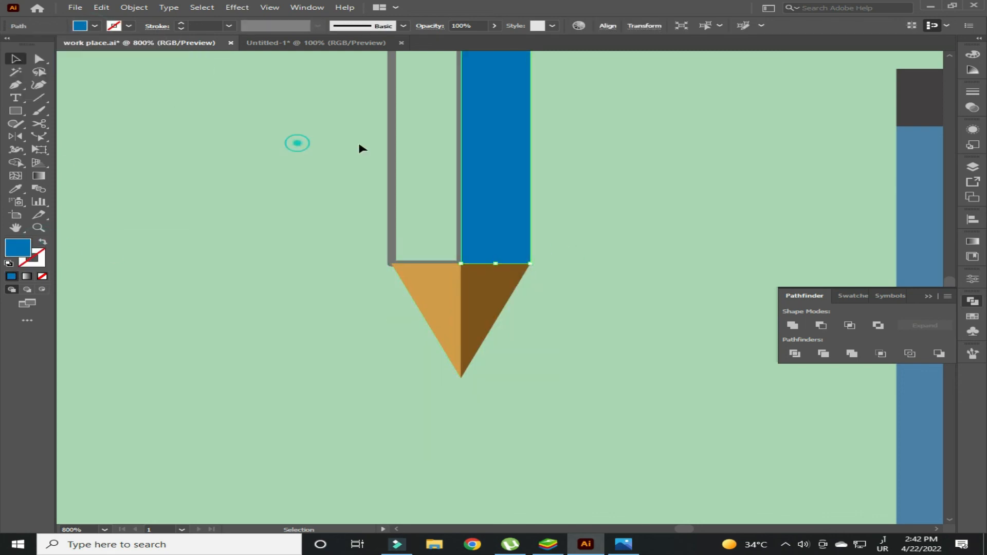
# Swap the stroke of the left half of the pencil body to a fill and colour it with a light blue swatch.
pyautogui.click(95, 26)
pyautogui.click(392, 167)
pyautogui.click(43, 241)
pyautogui.click(95, 26)
pyautogui.click(107, 53)
pyautogui.click(221, 181)
# Draw a rectangle as the eraser on top of the pencil body and round its upper corners into a dome.
pyautogui.hotkey('ctrl', '=')
pyautogui.hotkey('ctrl', '=')
pyautogui.hotkey('ctrl', '-')
pyautogui.hotkey('ctrl', '-')
pyautogui.hotkey('ctrl', '-')
pyautogui.hotkey('ctrl', '-')
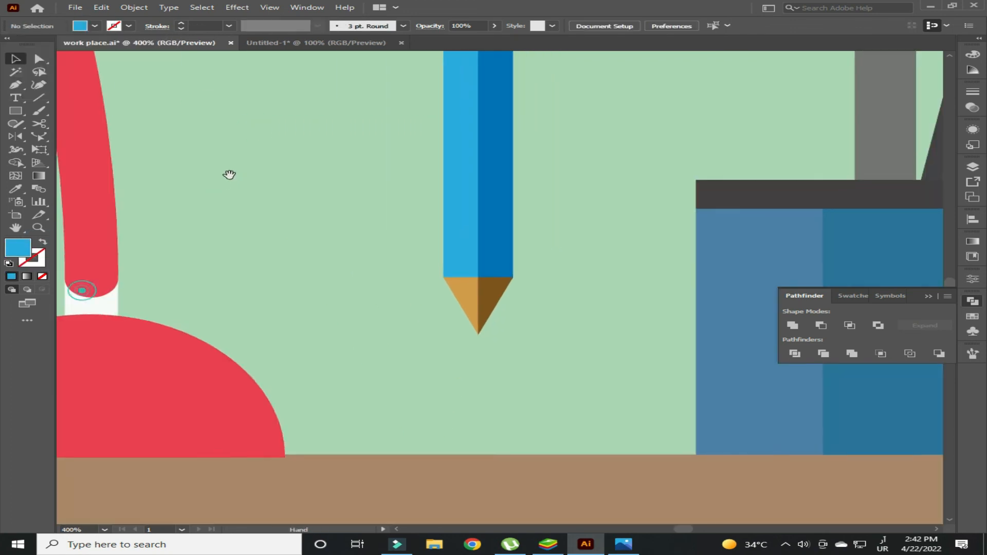
pyautogui.moveTo(229, 174); pyautogui.dragTo(100, 458)
pyautogui.click(15, 110)
pyautogui.click(128, 110)
pyautogui.moveTo(315, 152); pyautogui.dragTo(382, 188)
pyautogui.press('a')
pyautogui.moveTo(329, 164); pyautogui.dragTo(348, 180)
pyautogui.click(257, 125)
# Fill the pencil's rounded eraser with a dark red swatch.
pyautogui.click(348, 167)
pyautogui.click(95, 25)
pyautogui.click(113, 52)
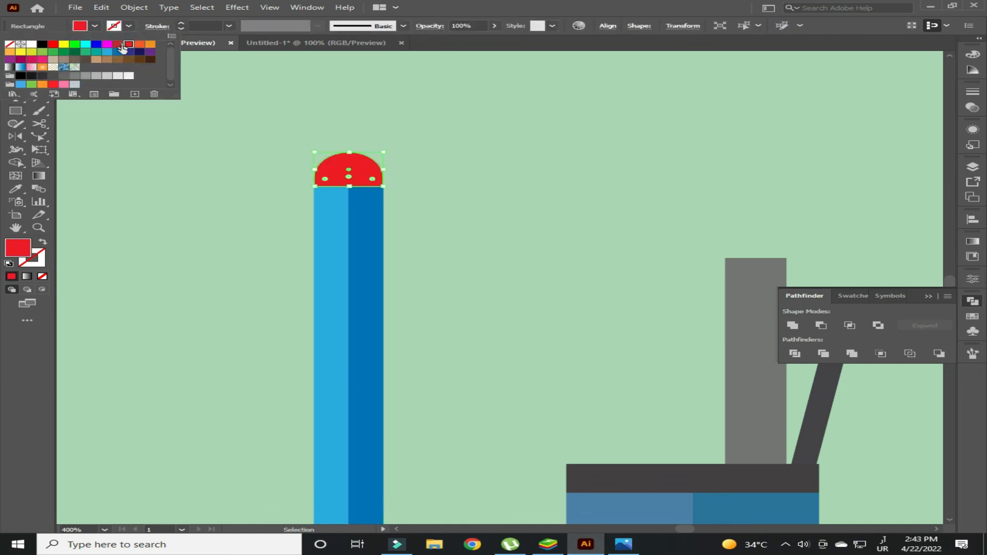
pyautogui.click(224, 139)
# Draw a small pointed lead at the pencil tip with the Pen tool and fill it with black 000000.
pyautogui.hotkey('ctrl', '-')
pyautogui.scroll(-5, 298, 214)
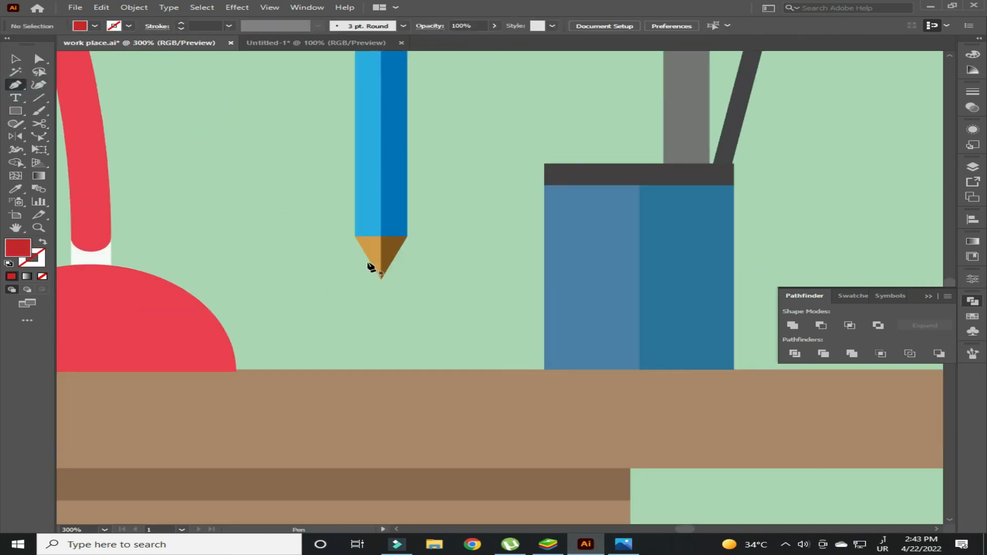
pyautogui.moveTo(375, 264); pyautogui.dragTo(380, 275)
pyautogui.click(437, 241)
pyautogui.click(382, 269)
pyautogui.doubleClick(25, 249)
pyautogui.moveTo(206, 360); pyautogui.dragTo(117, 419)
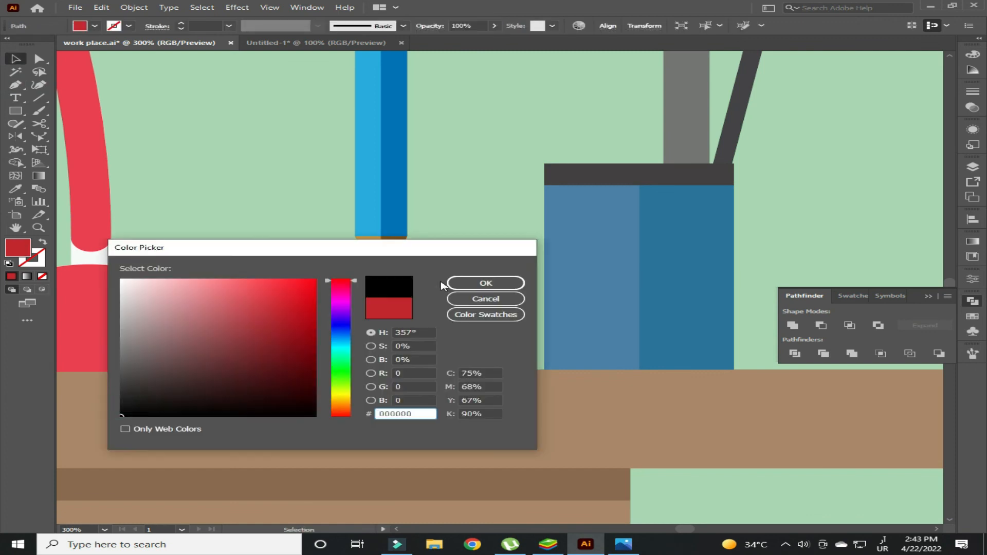
pyautogui.click(478, 283)
pyautogui.click(468, 214)
# Group all the parts of the pencil.
pyautogui.hotkey('ctrl', '-')
pyautogui.hotkey('ctrl', '-')
pyautogui.moveTo(475, 99); pyautogui.dragTo(418, 229)
pyautogui.moveTo(489, 85); pyautogui.dragTo(426, 306)
pyautogui.hotkey('ctrl', 'g')
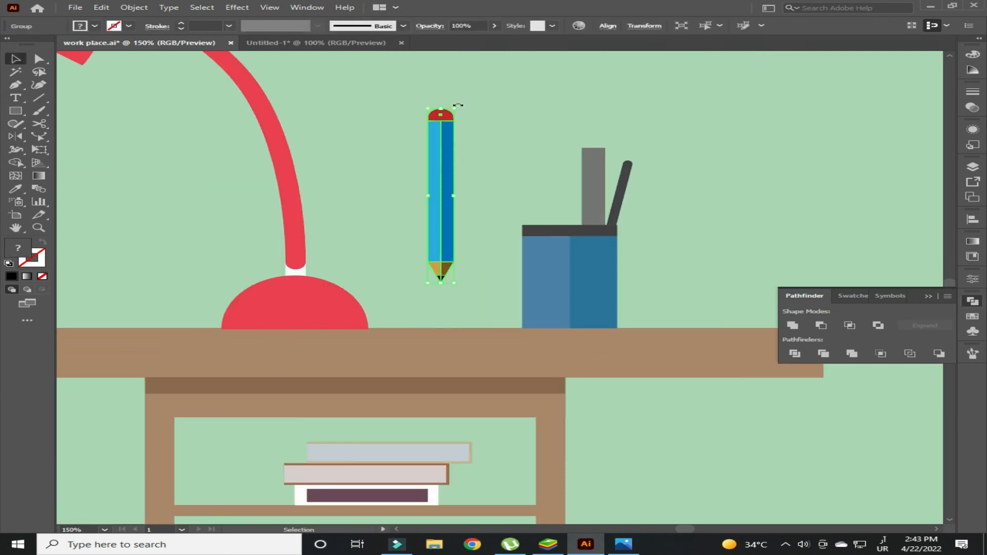
# Place a tilted copy of the pencil in the blue desk cup and arrange it behind the cup.
pyautogui.moveTo(449, 161); pyautogui.dragTo(386, 153)
pyautogui.click(449, 116)
pyautogui.moveTo(457, 103)
pyautogui.mouseDown()
pyautogui.moveTo(484, 207)
pyautogui.moveTo(527, 255)
pyautogui.moveTo(491, 277)
pyautogui.moveTo(479, 246)
pyautogui.moveTo(543, 206)
pyautogui.moveTo(539, 233)
pyautogui.mouseUp()
pyautogui.rightClick(543, 207)
pyautogui.moveTo(581, 342)
pyautogui.click(739, 379)
pyautogui.click(379, 151)
pyautogui.click(520, 201)
# Duplicate the tilted pencil inside the cup and delete the leftover upright pencil beside it.
pyautogui.keyDown('alt'); pyautogui.moveTo(521, 200); pyautogui.dragTo(541, 205); pyautogui.keyUp('alt')
pyautogui.click(426, 84)
pyautogui.click(386, 170)
pyautogui.press('Delete')
pyautogui.hotkey('ctrl', '0')
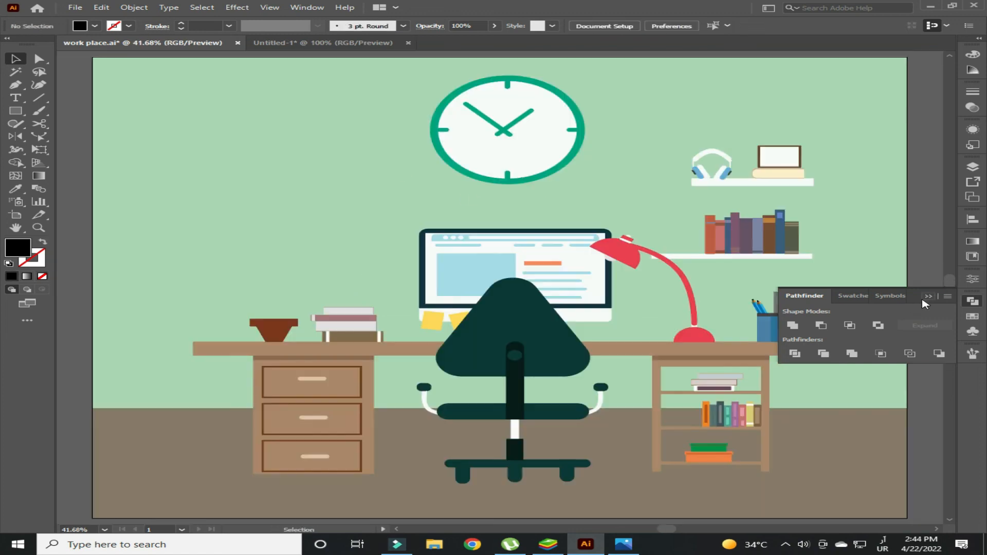
# Draw a tall rectangle as a bin on the floor to the right of the shelf unit and fill it teal.
pyautogui.click(928, 296)
pyautogui.scroll(3, 587, 295)
pyautogui.moveTo(717, 404)
pyautogui.mouseDown()
pyautogui.moveTo(588, 296)
pyautogui.moveTo(311, 182)
pyautogui.mouseUp()
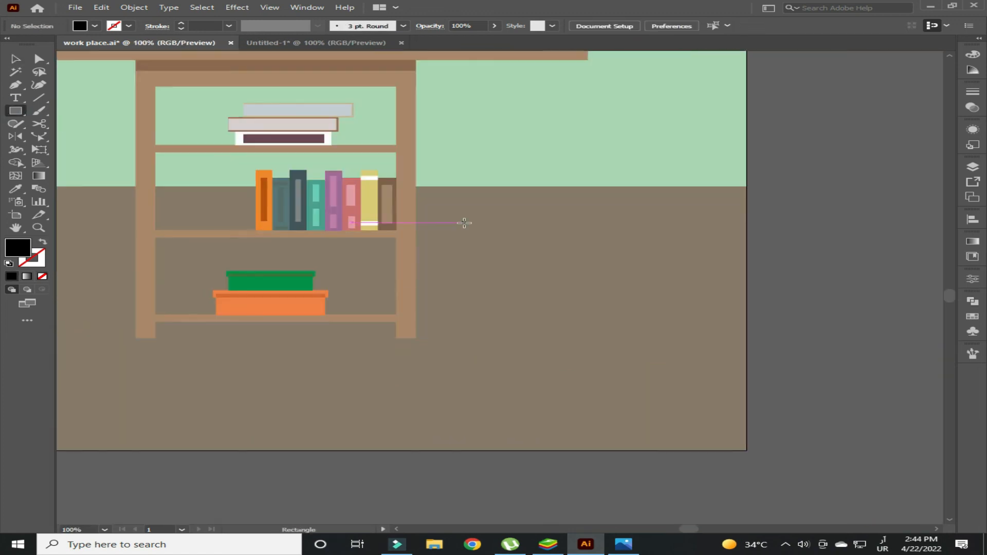
pyautogui.moveTo(464, 223); pyautogui.dragTo(525, 338)
pyautogui.press('v')
pyautogui.doubleClick(17, 250)
pyautogui.click(485, 268)
pyautogui.click(332, 80)
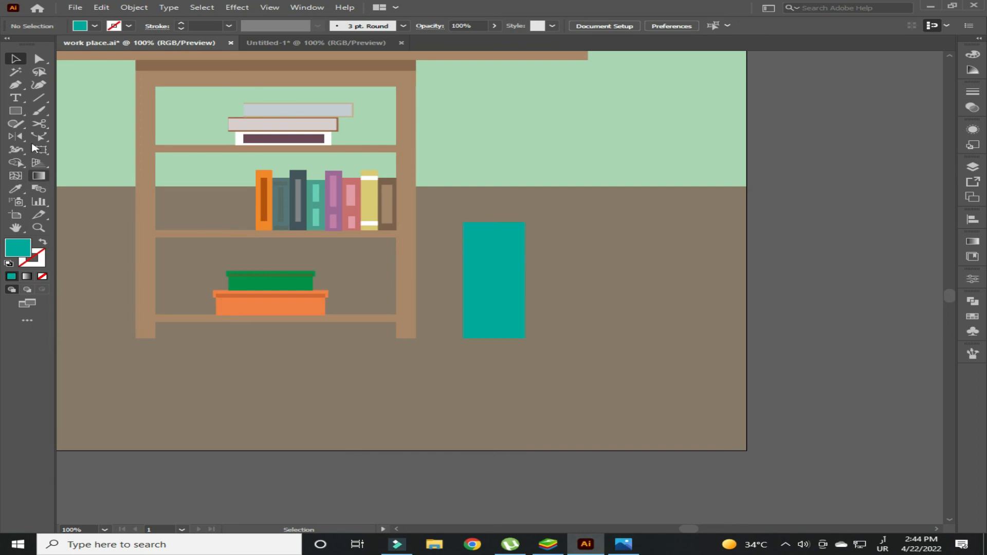
# Add a thin, darker grey-teal strip along the base of the teal bin.
pyautogui.doubleClick(17, 248)
pyautogui.click(483, 282)
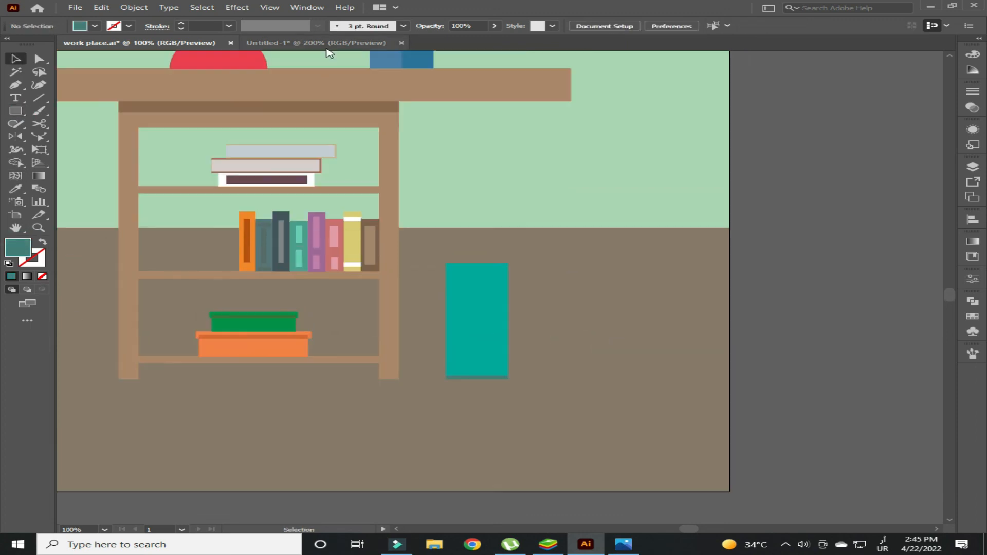
pyautogui.click(487, 378)
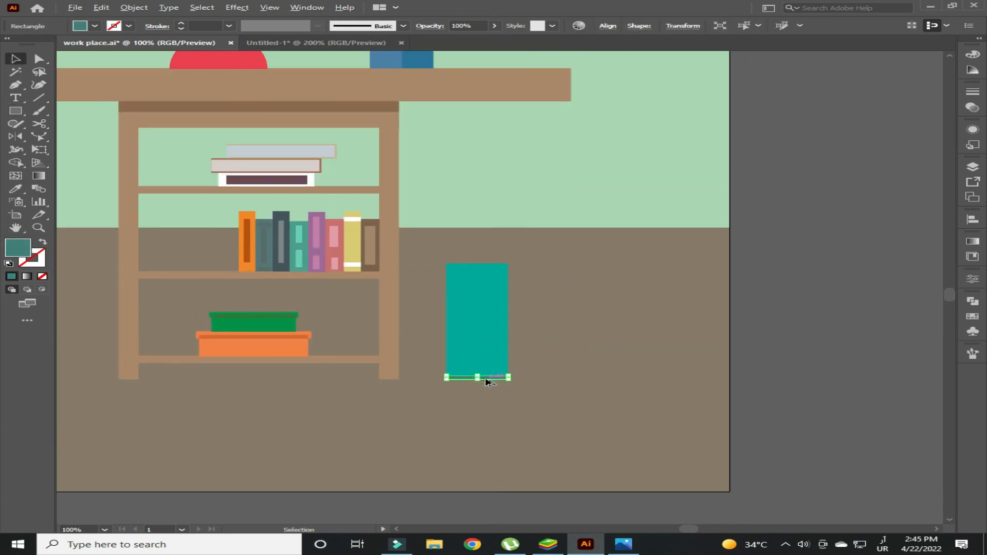
pyautogui.click(355, 264)
# Repeat the white vertical bar at equal spacing across the teal bin to form a row of stripes.
pyautogui.press('v')
pyautogui.hotkey('ctrl', 'd')
pyautogui.hotkey('ctrl', 'd')
pyautogui.hotkey('ctrl', 'd')
pyautogui.hotkey('ctrl', 'd')
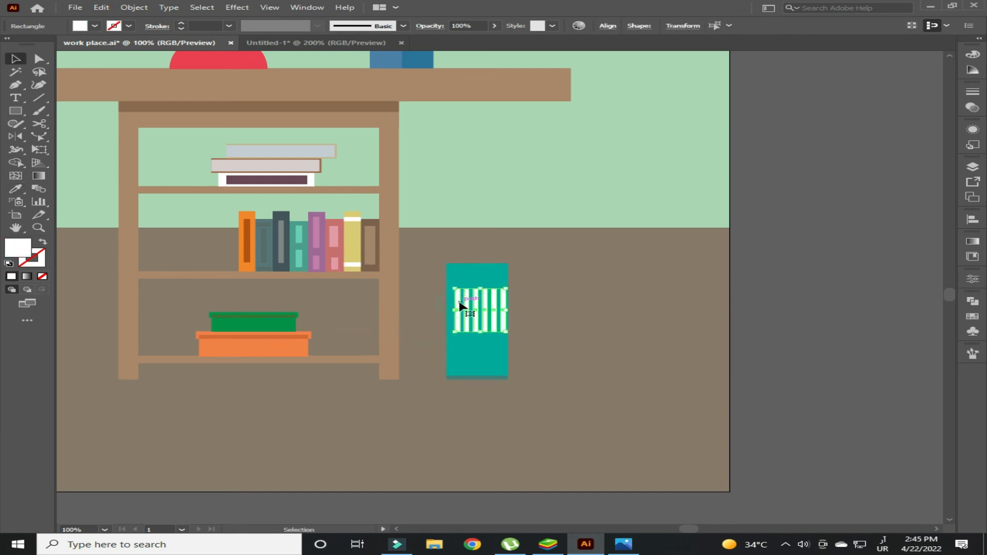
pyautogui.hotkey('ctrl', 'shift', 'a')
# Draw a narrow white rectangle as a paper roll rising from the teal bin and arrange it behind the bin.
pyautogui.press('m')
pyautogui.scroll(2, 348, 271)
pyautogui.hscroll(3, 348, 271)
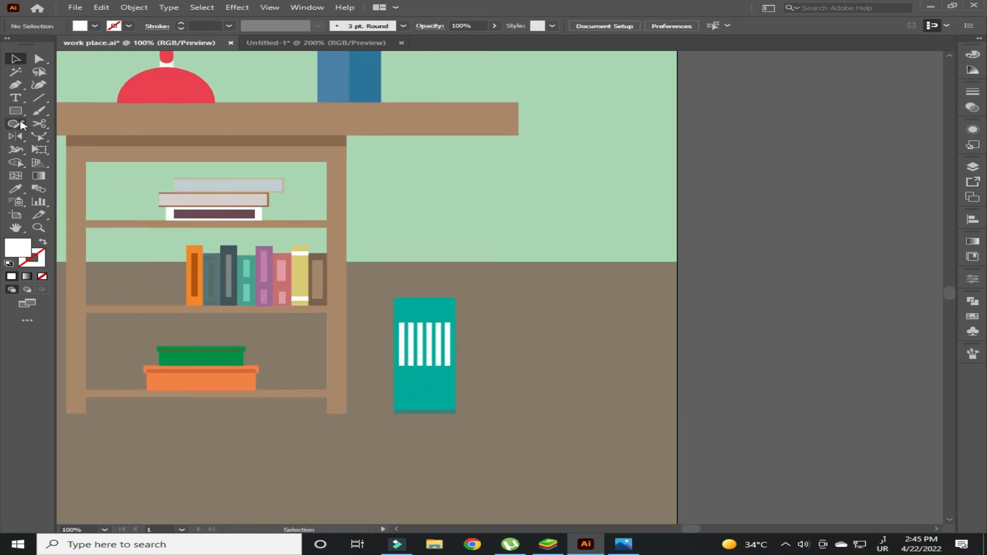
pyautogui.moveTo(403, 275); pyautogui.dragTo(409, 317)
pyautogui.rightClick(409, 314)
pyautogui.click(407, 293)
pyautogui.press('v')
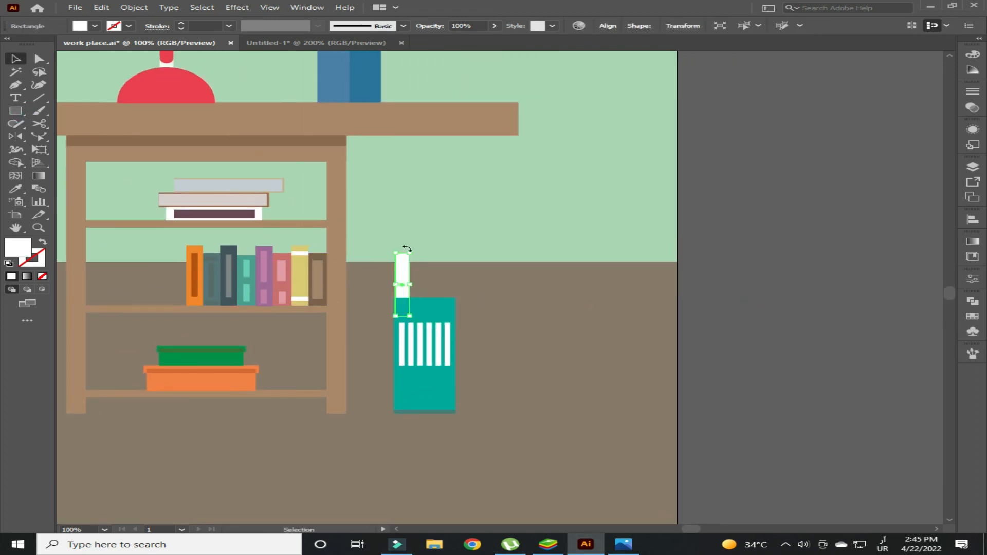
# Tilt the white paper roll to the left and arrange further tilted rolls in the bin, one leaning right.
pyautogui.moveTo(395, 232); pyautogui.dragTo(387, 233)
pyautogui.click(417, 242)
pyautogui.moveTo(402, 272); pyautogui.dragTo(425, 276)
pyautogui.moveTo(409, 233); pyautogui.dragTo(478, 250)
pyautogui.click(476, 240)
pyautogui.click(453, 250)
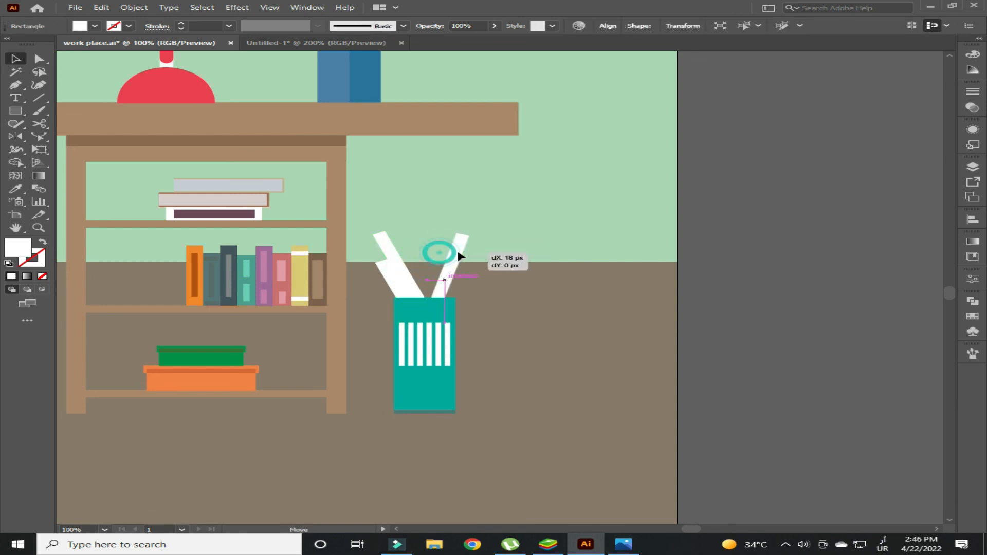
pyautogui.click(535, 244)
# Draw a dark green ellipse as a cactus over the brown pot on the desk.
pyautogui.hotkey('ctrl', '0')
pyautogui.hotkey('ctrl', '+')
pyautogui.hotkey('ctrl', '+')
pyautogui.hotkey('ctrl', '+')
pyautogui.hotkey('ctrl', '+')
pyautogui.moveTo(247, 106); pyautogui.dragTo(853, 154)
pyautogui.click(319, 418)
pyautogui.click(333, 356)
pyautogui.click(16, 111)
pyautogui.click(87, 135)
pyautogui.moveTo(305, 376); pyautogui.dragTo(405, 445)
# Send the green ellipse behind the pot, then shrink and reposition it so it sits centred in the pot.
pyautogui.rightClick(339, 354)
pyautogui.moveTo(453, 296)
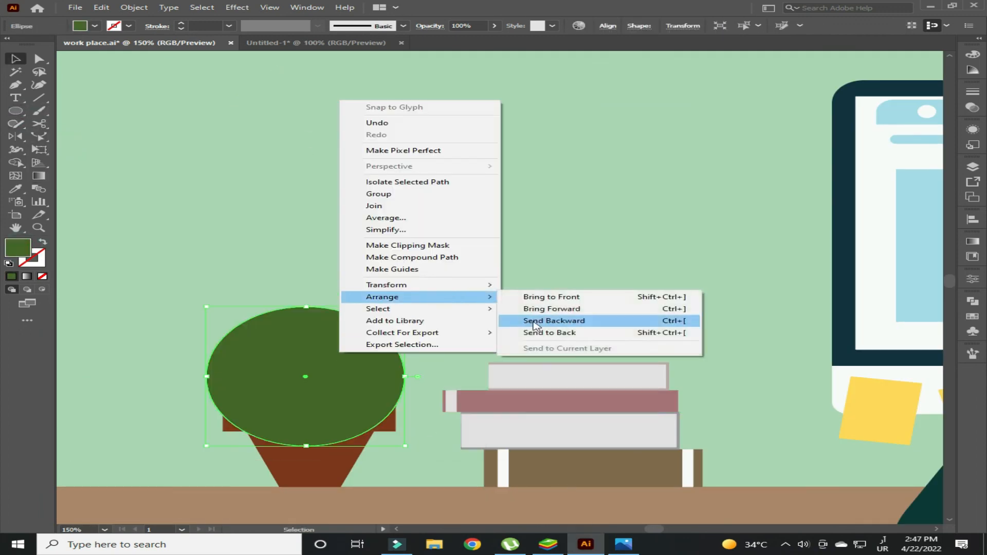
pyautogui.click(535, 321)
pyautogui.click(462, 308)
pyautogui.moveTo(301, 351); pyautogui.dragTo(301, 324)
pyautogui.moveTo(405, 419); pyautogui.dragTo(388, 406)
pyautogui.moveTo(330, 350); pyautogui.dragTo(333, 358)
pyautogui.click(444, 277)
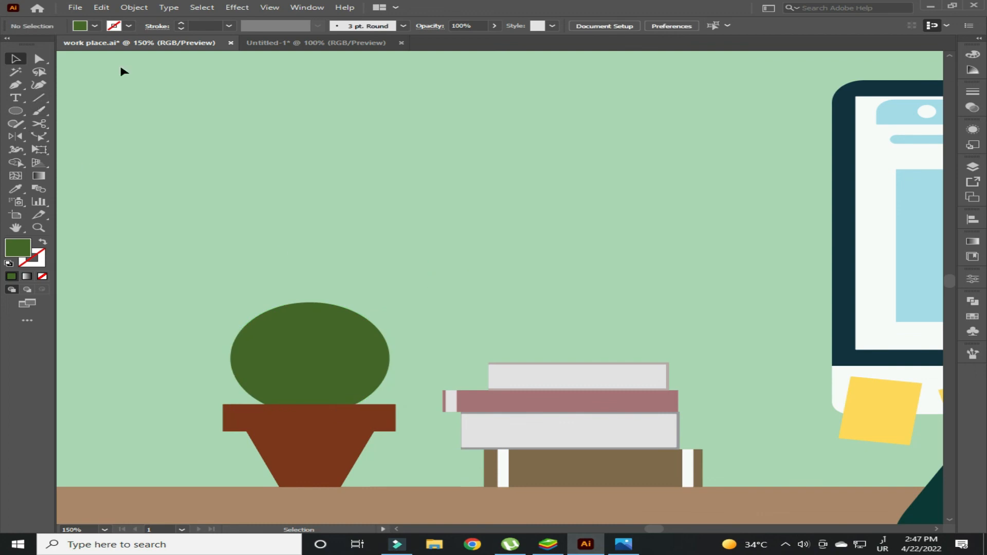
# Draw a curved, leaf-shaped highlight on the right side of the cactus with the Pen tool.
pyautogui.click(346, 328)
pyautogui.click(348, 375)
pyautogui.click(348, 399)
pyautogui.click(349, 422)
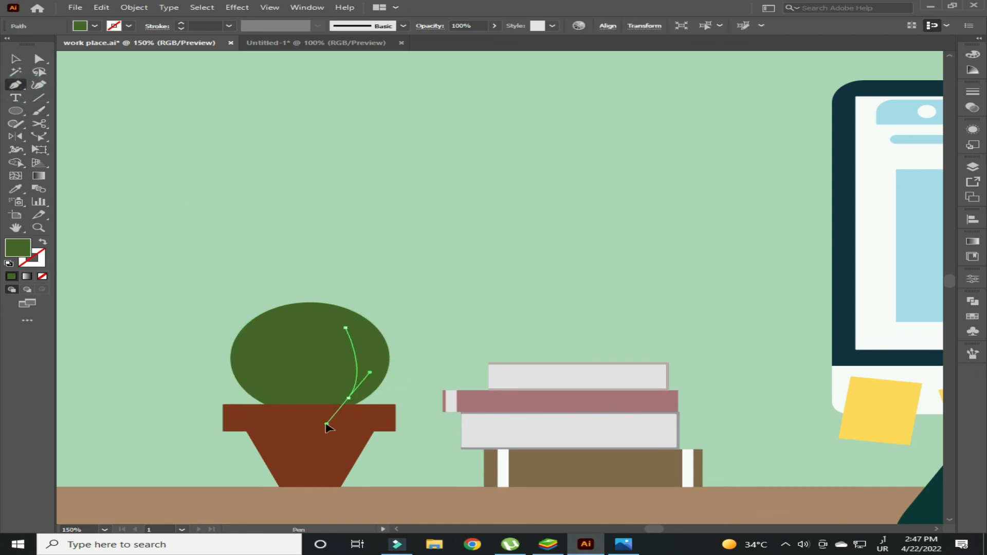
pyautogui.moveTo(326, 424); pyautogui.dragTo(318, 411)
pyautogui.click(16, 59)
# Fill the cactus's right highlight with a lighter green.
pyautogui.doubleClick(20, 250)
pyautogui.click(216, 350)
pyautogui.click(506, 259)
pyautogui.click(448, 189)
# Copy the light green highlight to the left side of the cactus and reflect it.
pyautogui.click(350, 358)
pyautogui.moveTo(359, 362); pyautogui.dragTo(269, 360)
pyautogui.rightClick(363, 376)
pyautogui.click(595, 334)
pyautogui.click(663, 368)
# Draw a curved light green highlight in the middle of the cactus with the Pen tool.
pyautogui.press('p')
pyautogui.click(317, 329)
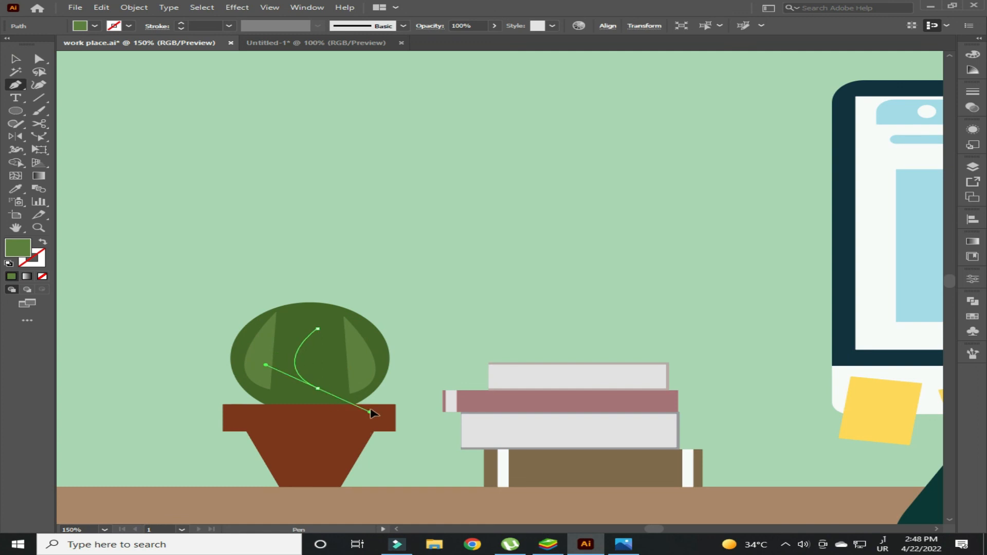
pyautogui.moveTo(309, 390); pyautogui.dragTo(346, 403)
pyautogui.press('v')
pyautogui.click(270, 259)
pyautogui.hotkey('ctrl', '0')
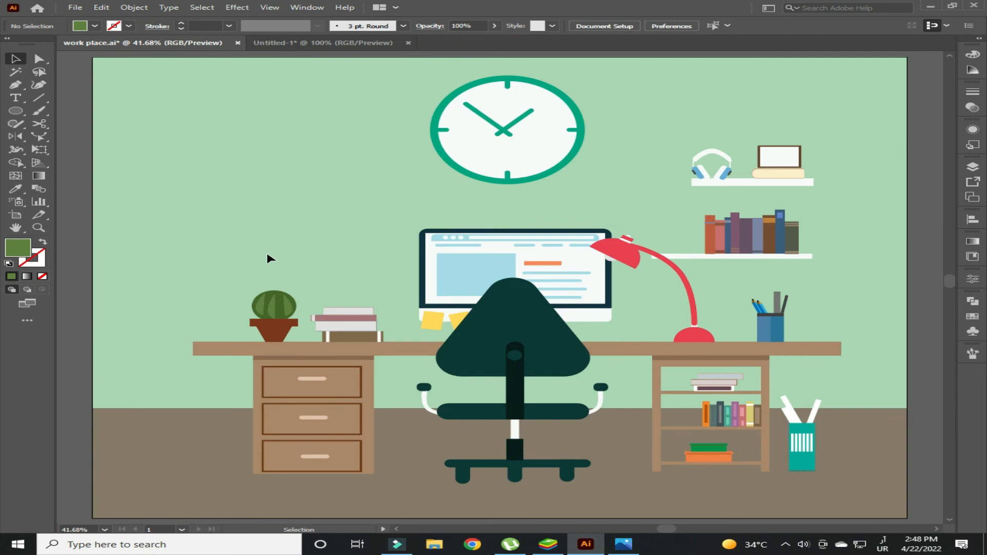